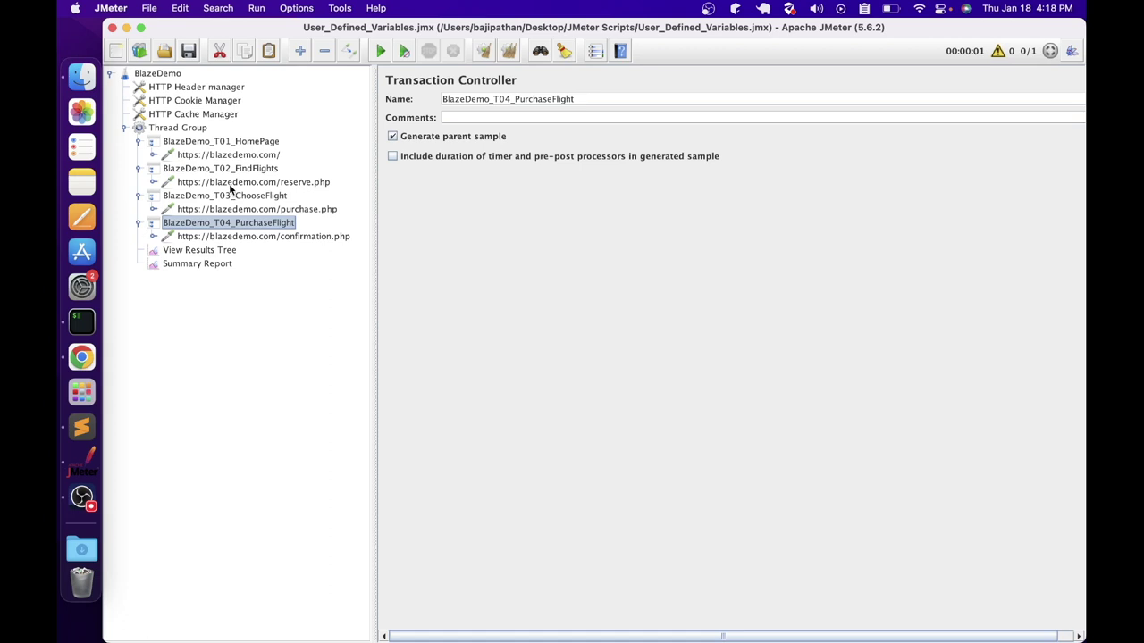
# Inspect the hard-coded https, blazedemo.com and port 443 fields in the reserve.php and confirmation.php requests
pyautogui.click(230, 183)
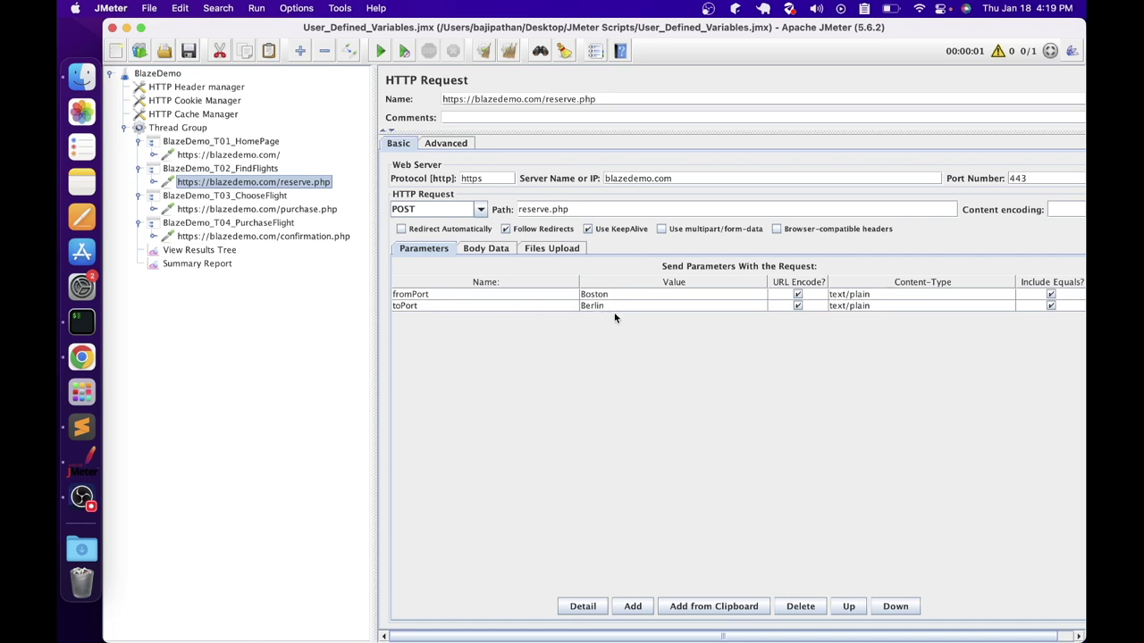
pyautogui.click(253, 237)
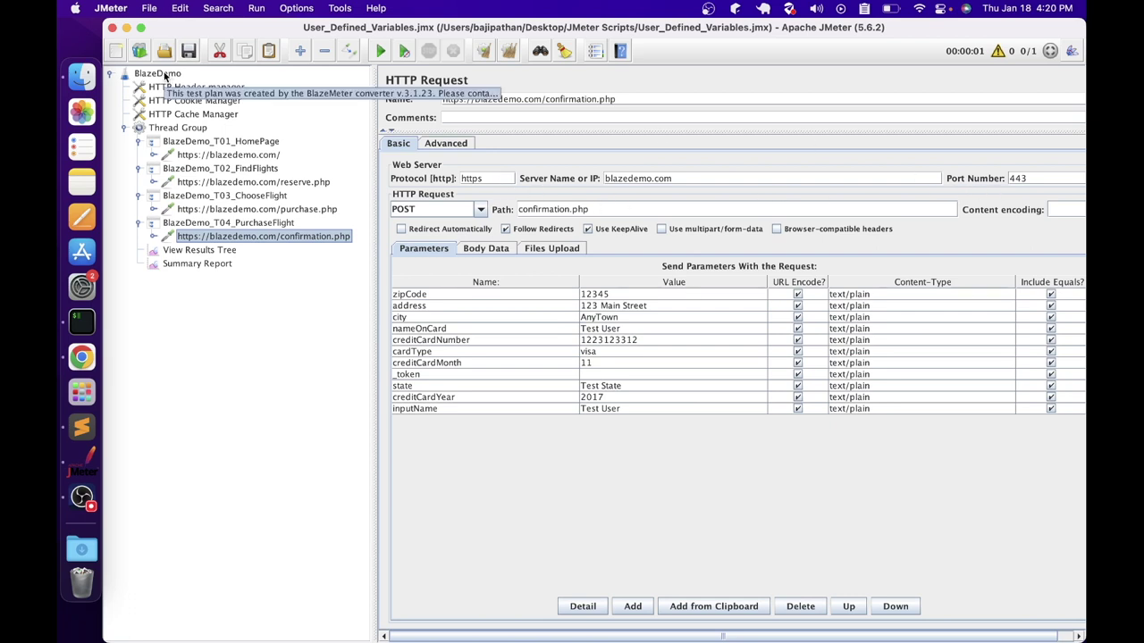
# Add a User Defined Variables config element to BlazeDemo and drag it above the Thread Group
pyautogui.click(164, 77)
pyautogui.rightClick(165, 76)
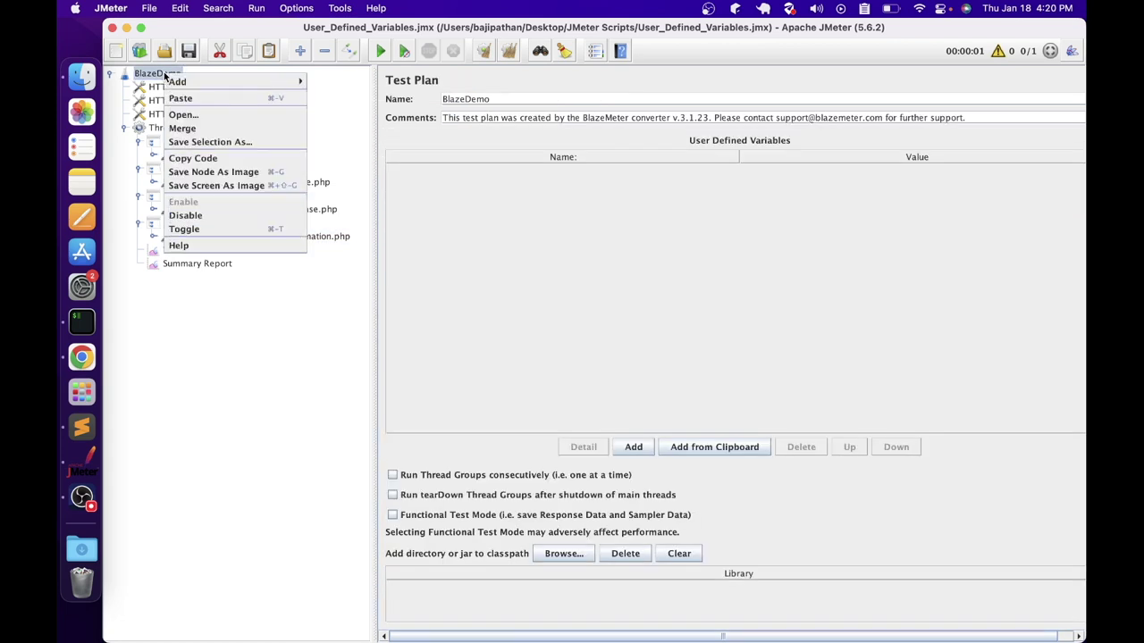
pyautogui.moveTo(196, 81)
pyautogui.moveTo(342, 97)
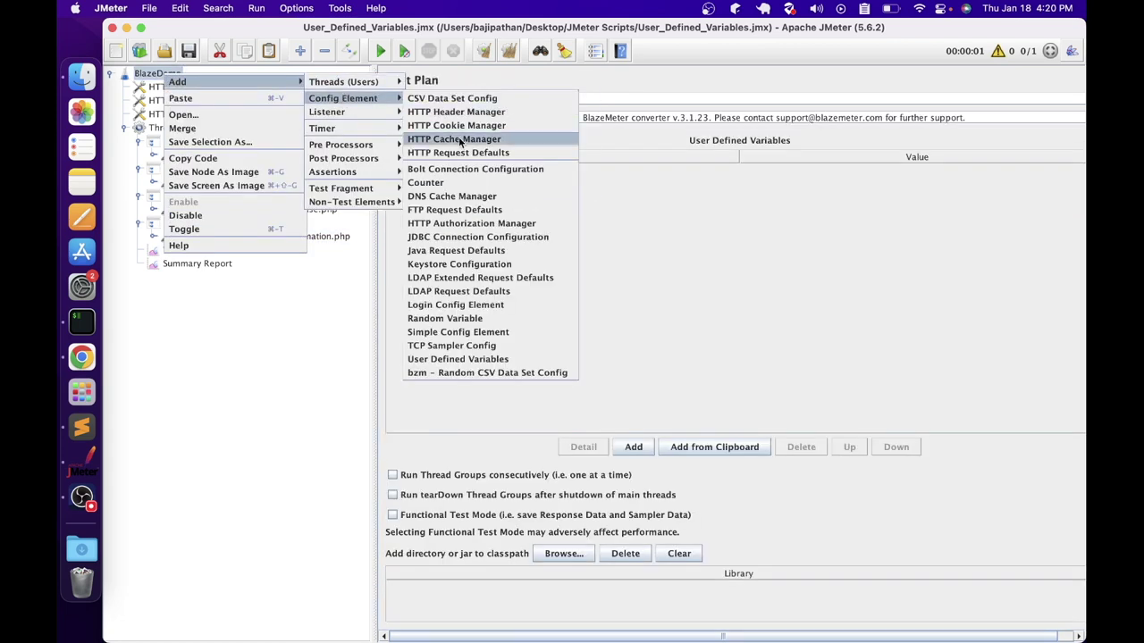
pyautogui.click(438, 358)
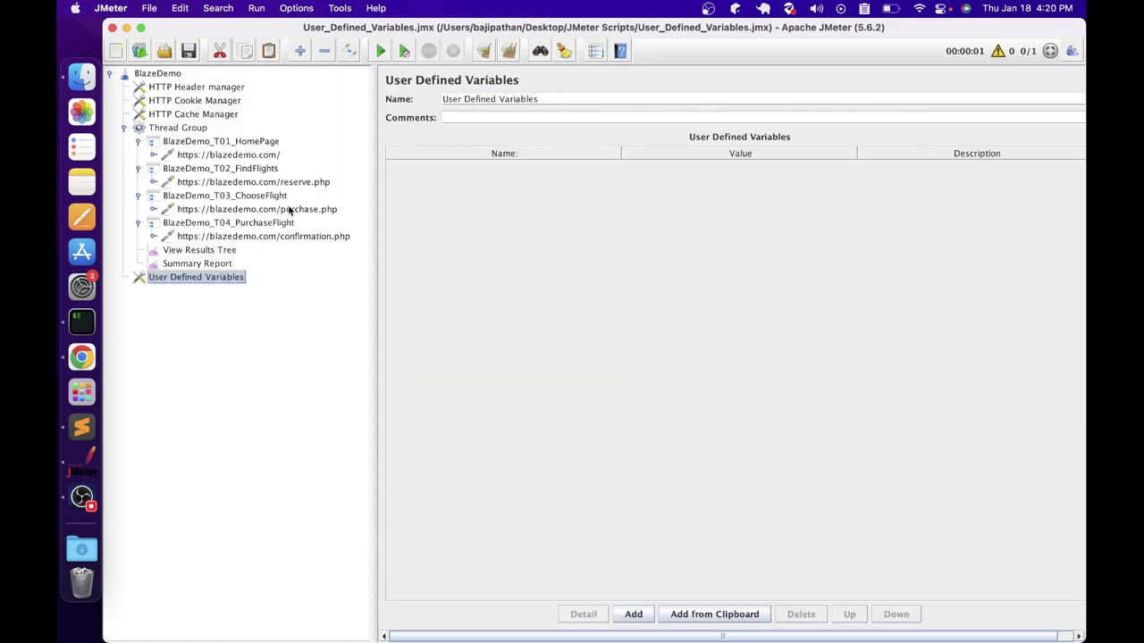
pyautogui.moveTo(185, 274); pyautogui.dragTo(197, 117)
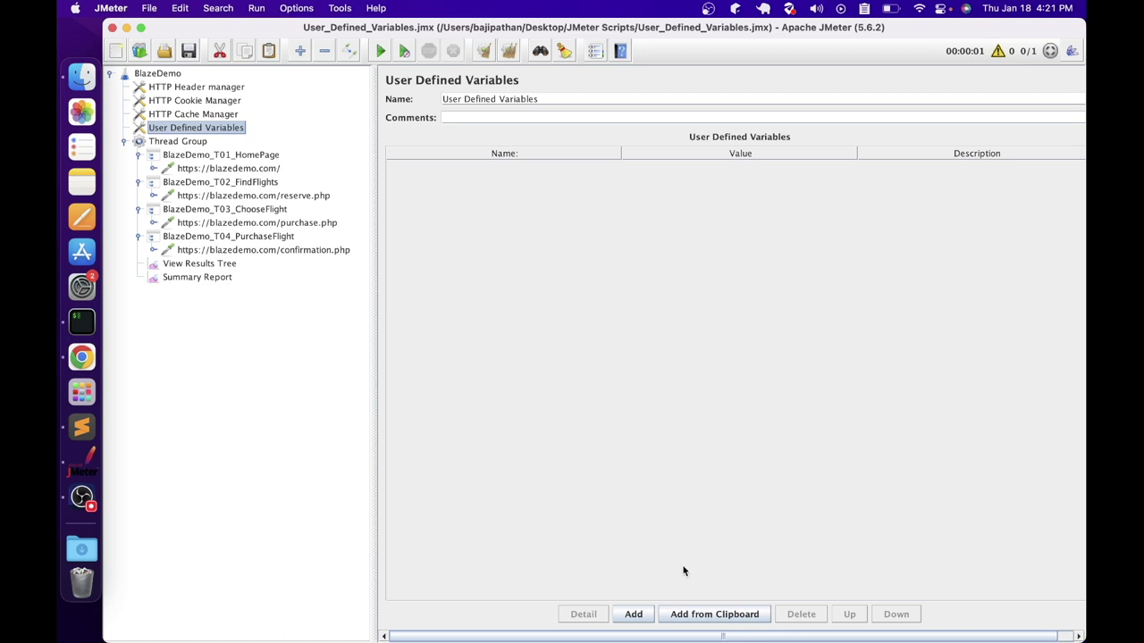
# Add a variable named protocol with value https
pyautogui.click(633, 614)
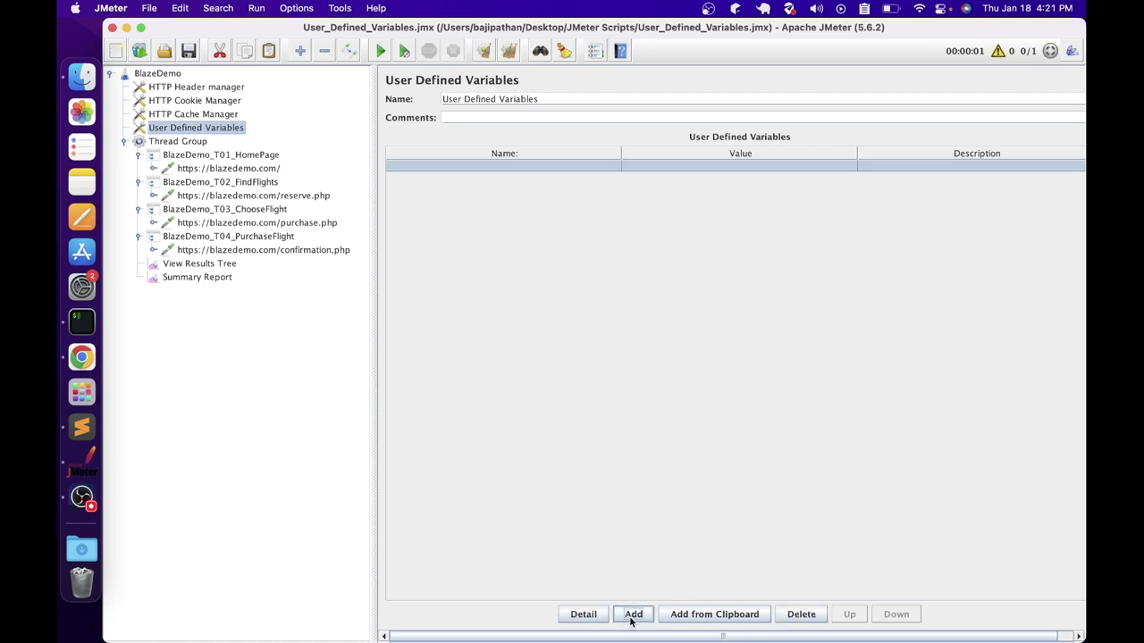
pyautogui.doubleClick(557, 165)
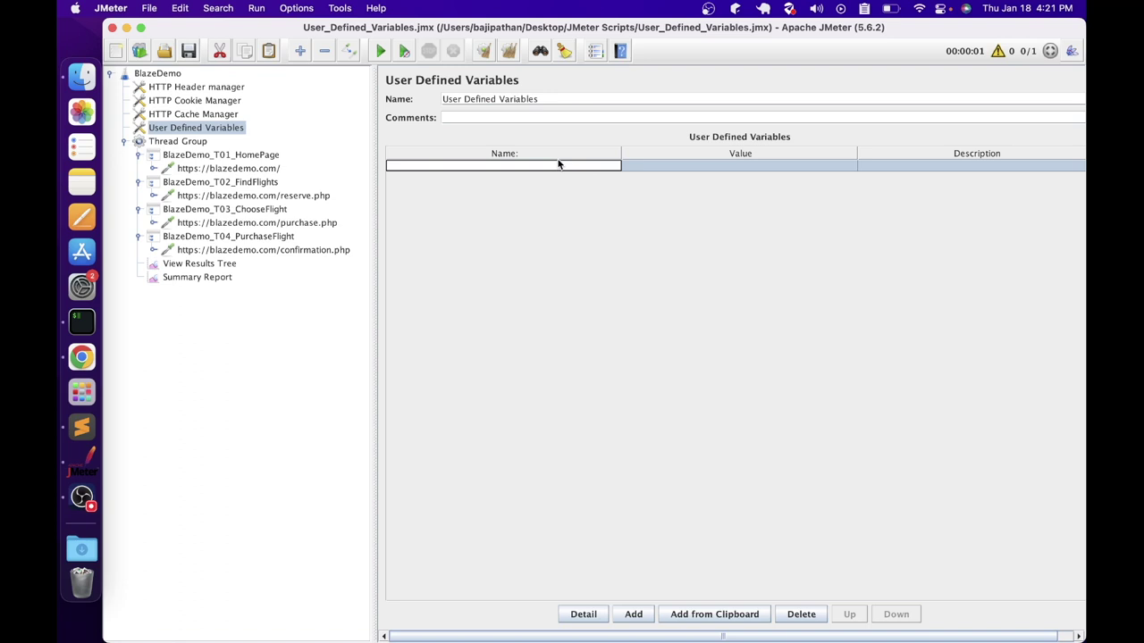
pyautogui.write('protocol')
pyautogui.press('Tab')
pyautogui.write('http')
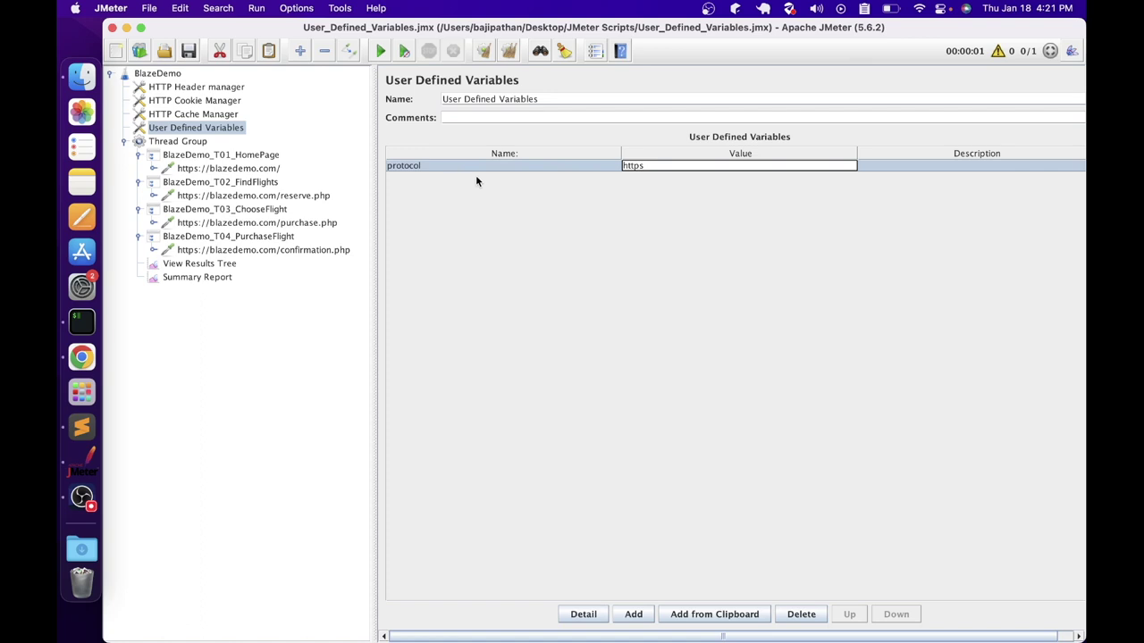
# Add variables servername = blazedemo.com and port = 443
pyautogui.click(633, 614)
pyautogui.write('servername')
pyautogui.press('Tab')
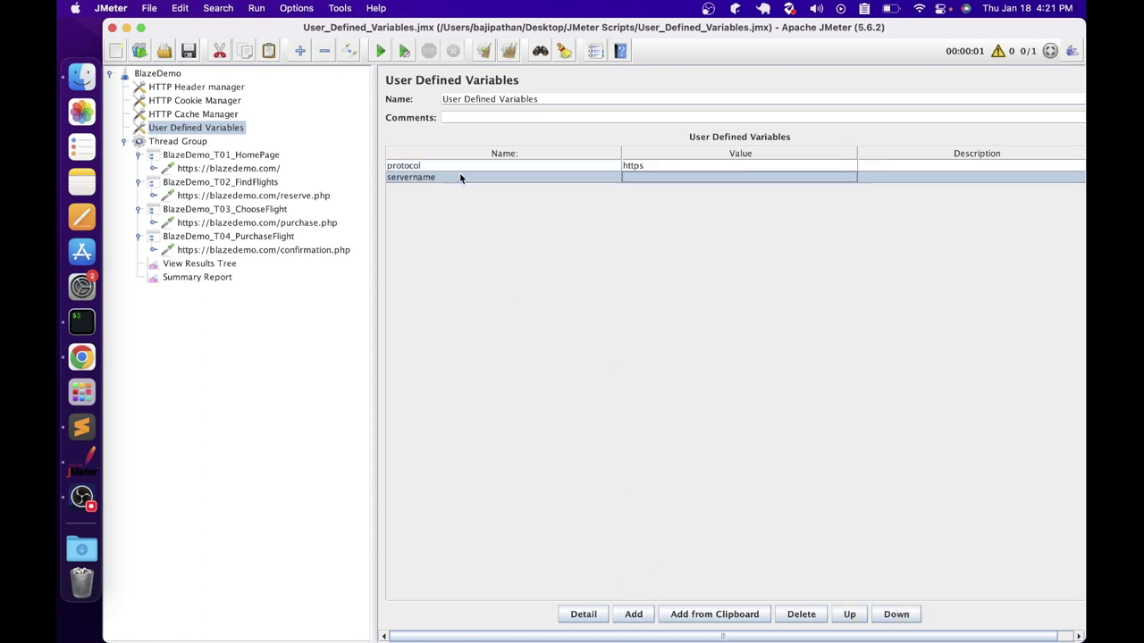
pyautogui.write('blazedemo.com')
pyautogui.click(634, 616)
pyautogui.write('port')
pyautogui.press('Tab')
pyautogui.write('443')
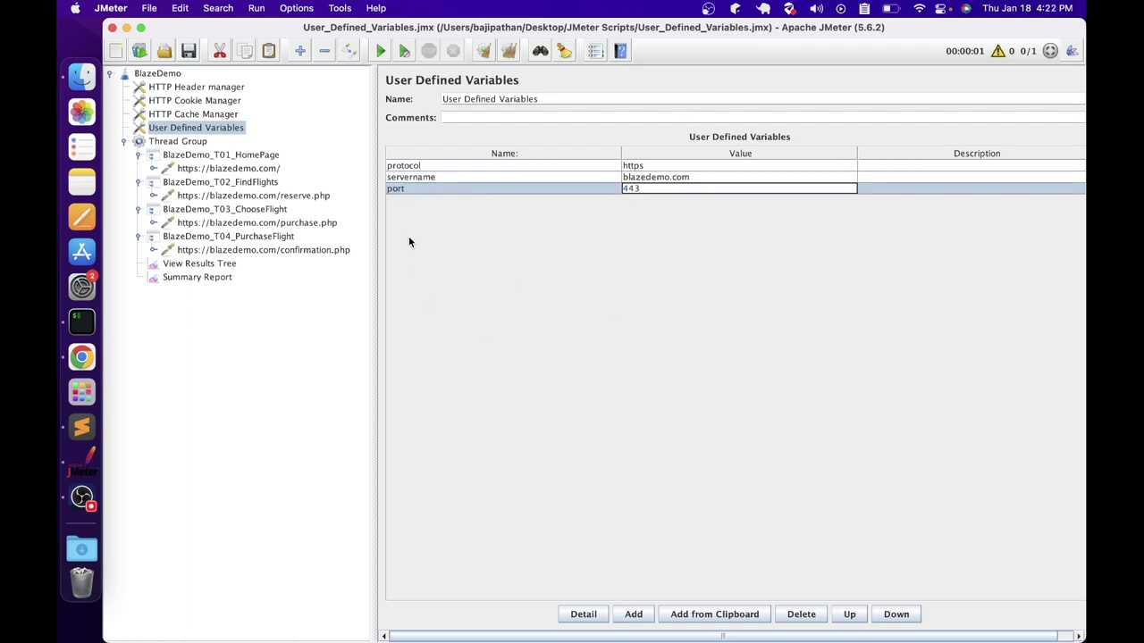
pyautogui.click(404, 167)
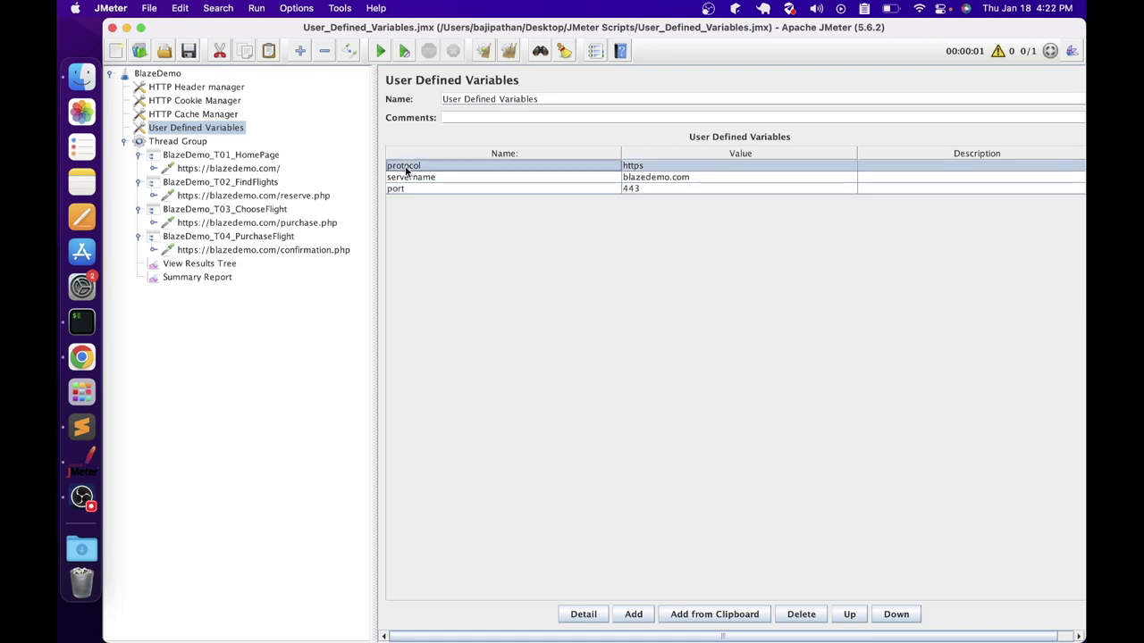
pyautogui.click(219, 170)
# Replace the HomePage request's protocol, server and port with ${protocol}, ${servername} and ${port}
pyautogui.moveTo(488, 178); pyautogui.dragTo(396, 176)
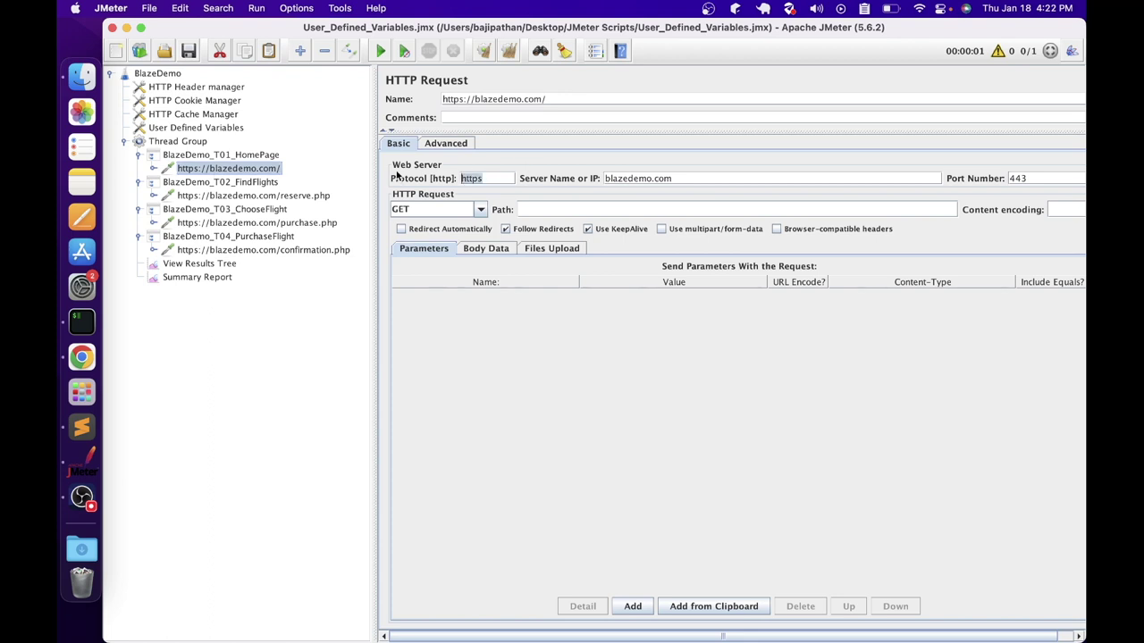
pyautogui.write('${protocol}')
pyautogui.moveTo(705, 179); pyautogui.dragTo(602, 179)
pyautogui.write('${}')
pyautogui.press('Left')
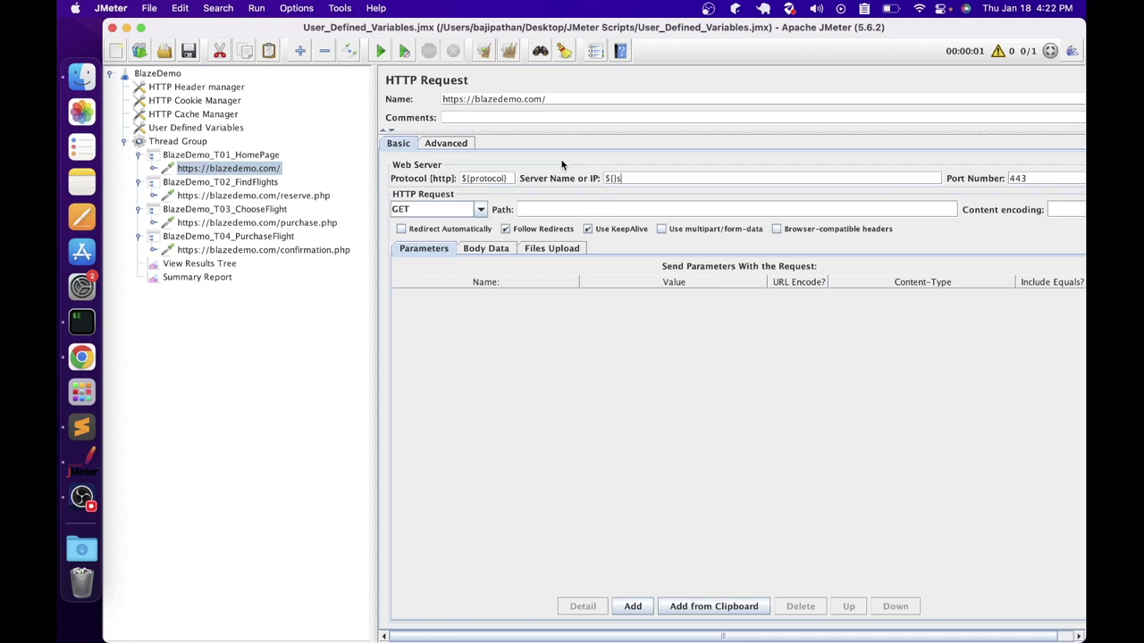
pyautogui.write('servername')
pyautogui.doubleClick(1018, 178)
pyautogui.write('${port}')
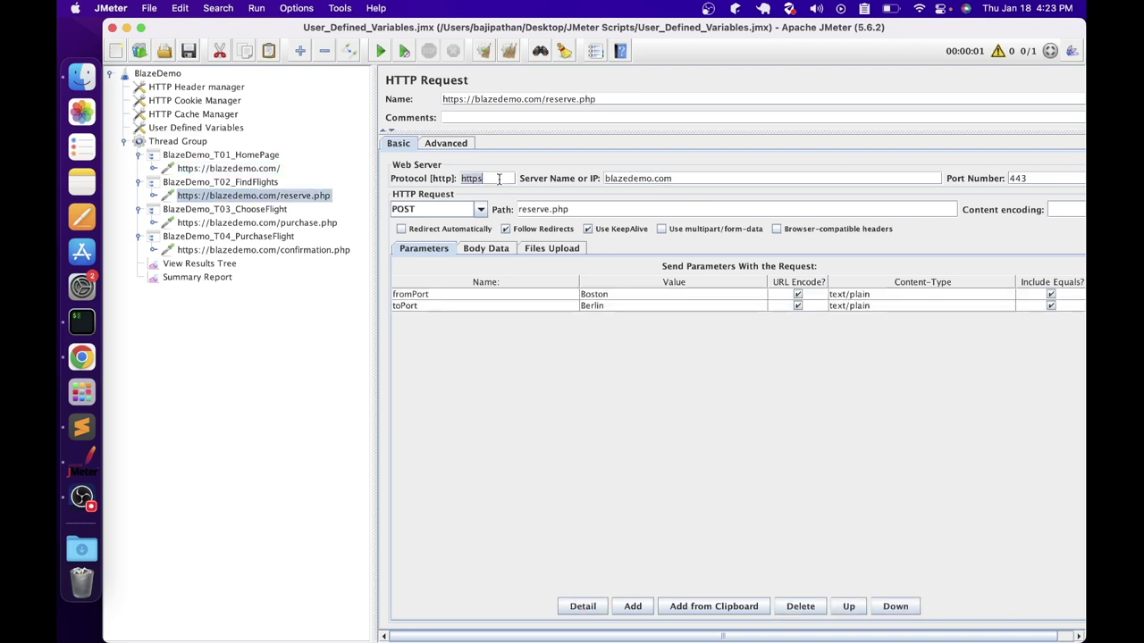
# Switch the reserve.php request to ${protocol}, ${servername} and ${port}
pyautogui.write('${protocol}')
pyautogui.press('Tab')
pyautogui.write('$')
pyautogui.write('{servername}')
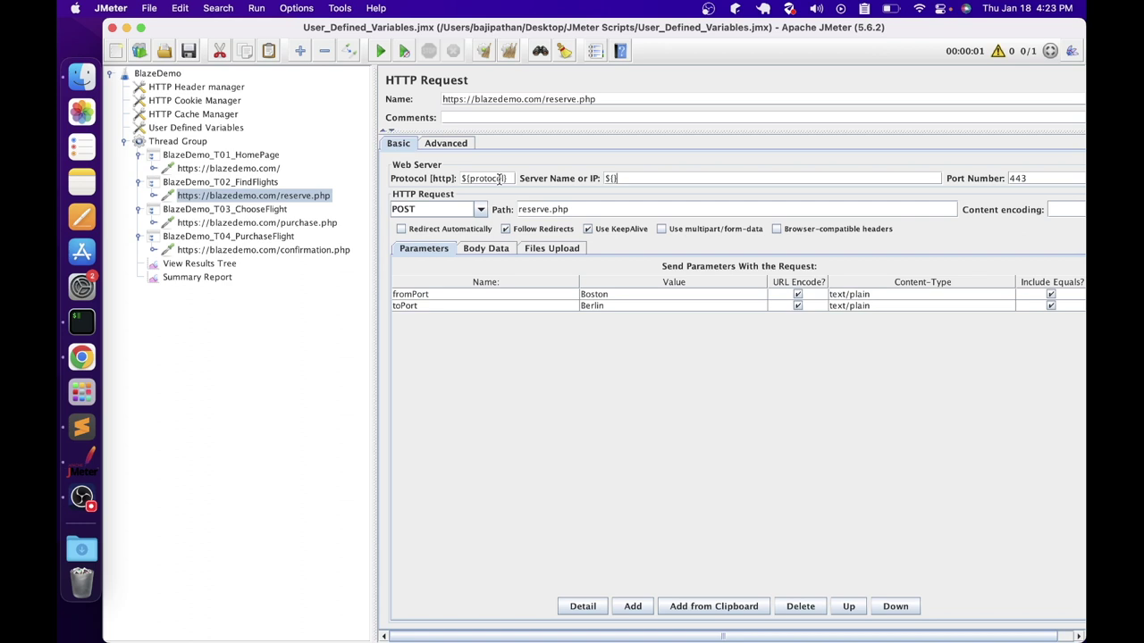
pyautogui.press('Tab')
pyautogui.press('BackSpace')
pyautogui.write('${port')
# Set the purchase.php request's server name to ${servername} and port to ${port}
pyautogui.click(201, 223)
pyautogui.write('${protocol}')
pyautogui.press('Tab')
pyautogui.write('${servername}')
pyautogui.press('Tab')
pyautogui.write('${port}')
# Point the confirmation.php request at ${protocol}, ${servername} and ${port}
pyautogui.click(226, 251)
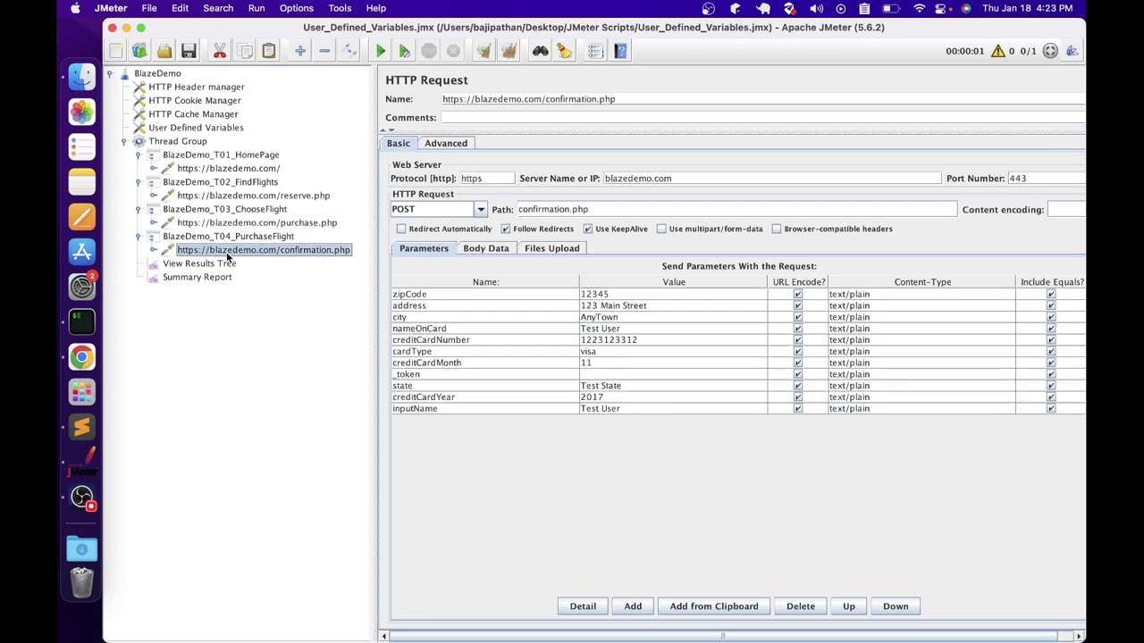
pyautogui.doubleClick(474, 178)
pyautogui.write('${protocol}')
pyautogui.press('Tab')
pyautogui.press('BackSpace')
pyautogui.press('BackSpace')
pyautogui.press('BackSpace')
pyautogui.press('BackSpace')
pyautogui.press('BackSpace')
pyautogui.press('BackSpace')
pyautogui.press('BackSpace')
pyautogui.press('BackSpace')
pyautogui.press('BackSpace')
pyautogui.press('BackSpace')
pyautogui.press('BackSpace')
pyautogui.press('BackSpace')
pyautogui.press('BackSpace')
pyautogui.write('${servername}')
pyautogui.press('Tab')
pyautogui.press('BackSpace')
pyautogui.press('BackSpace')
pyautogui.press('BackSpace')
pyautogui.write('${port}')
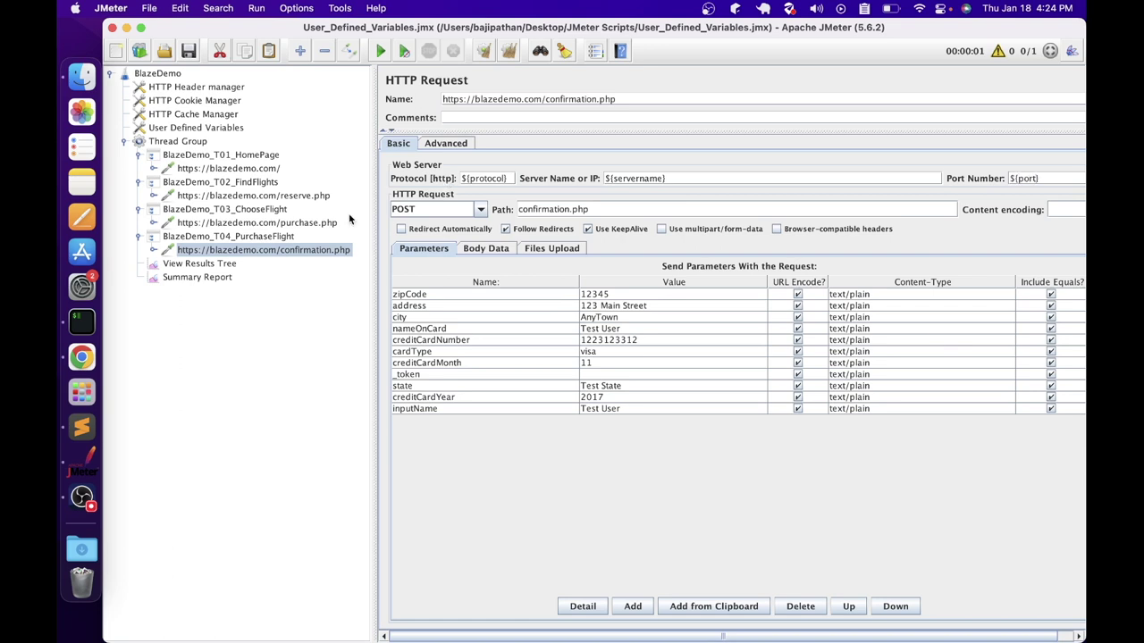
pyautogui.click(281, 211)
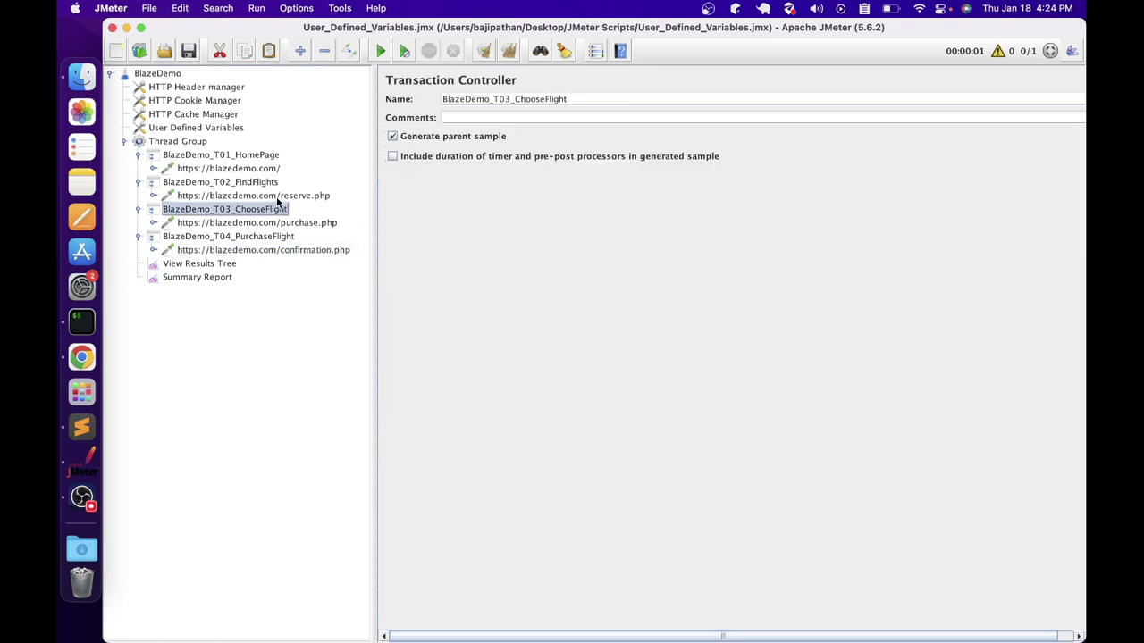
pyautogui.click(246, 170)
pyautogui.click(255, 194)
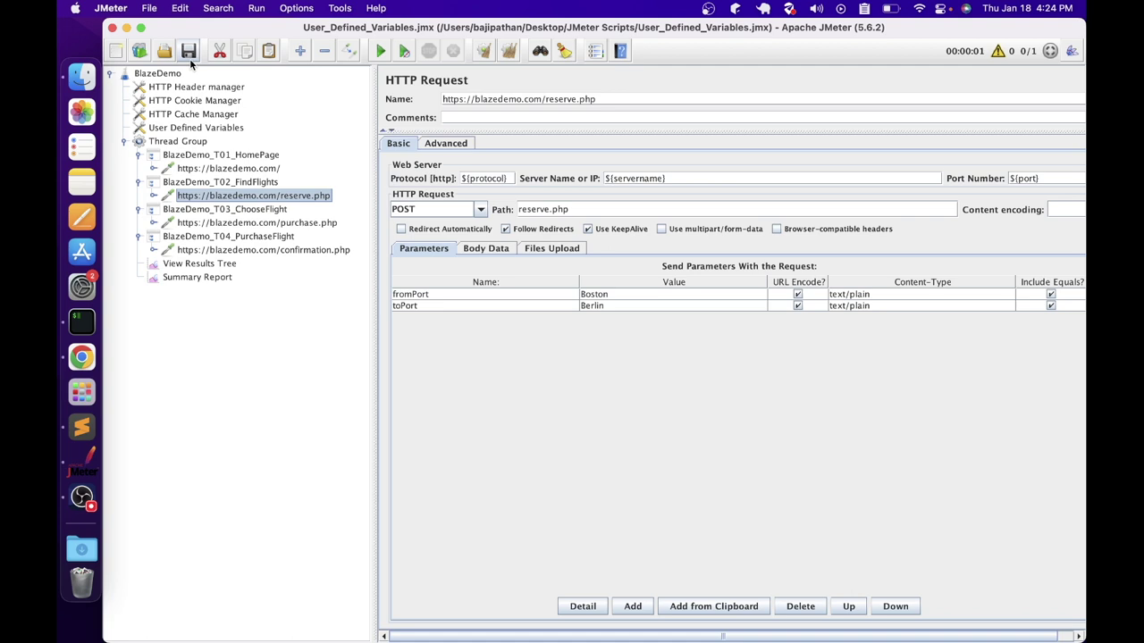
pyautogui.click(210, 263)
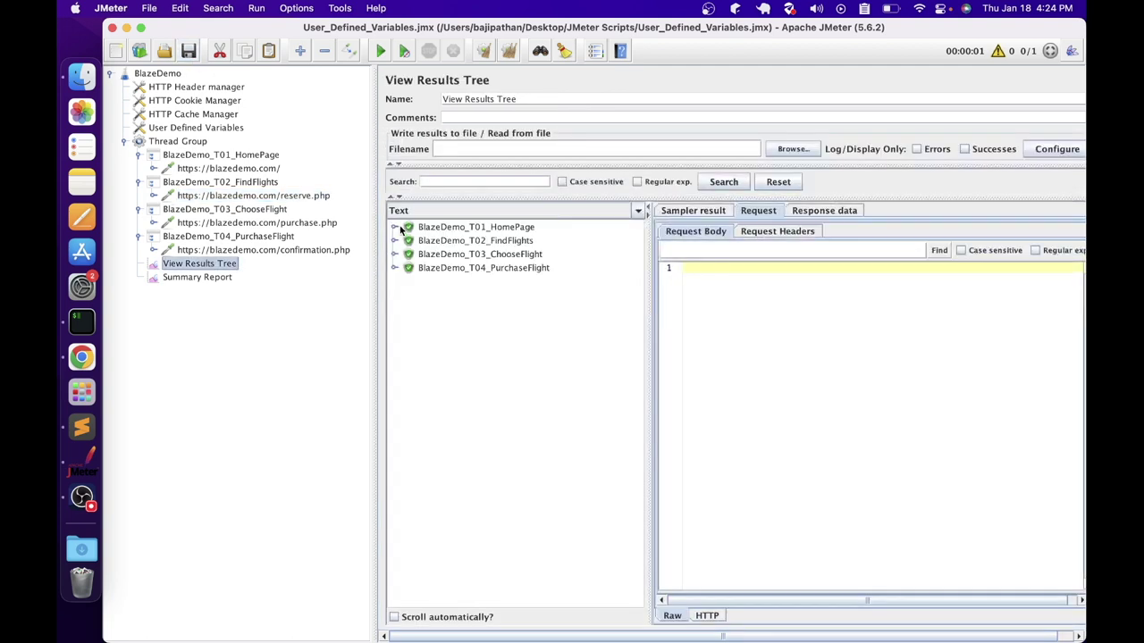
pyautogui.click(396, 227)
pyautogui.click(438, 240)
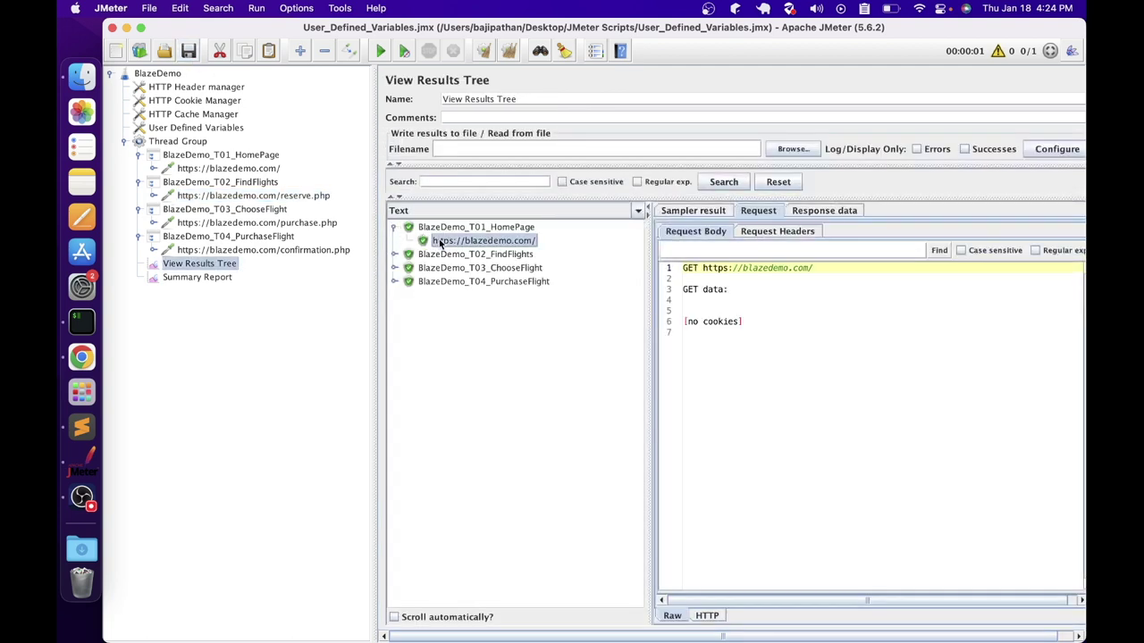
pyautogui.click(690, 213)
pyautogui.moveTo(742, 369); pyautogui.dragTo(707, 367)
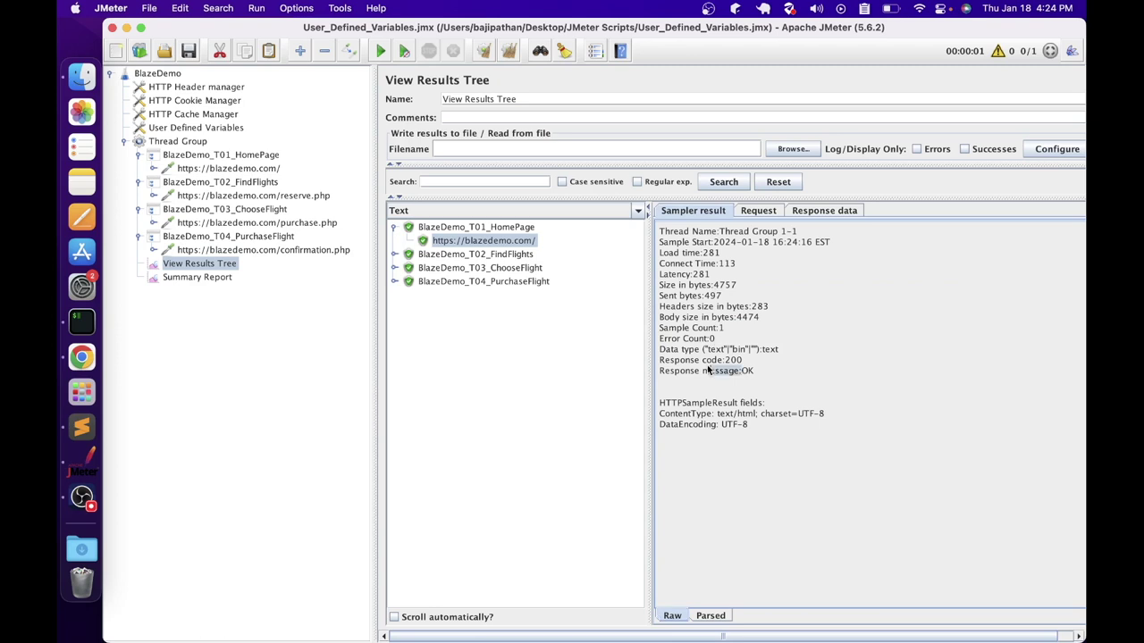
pyautogui.click(761, 212)
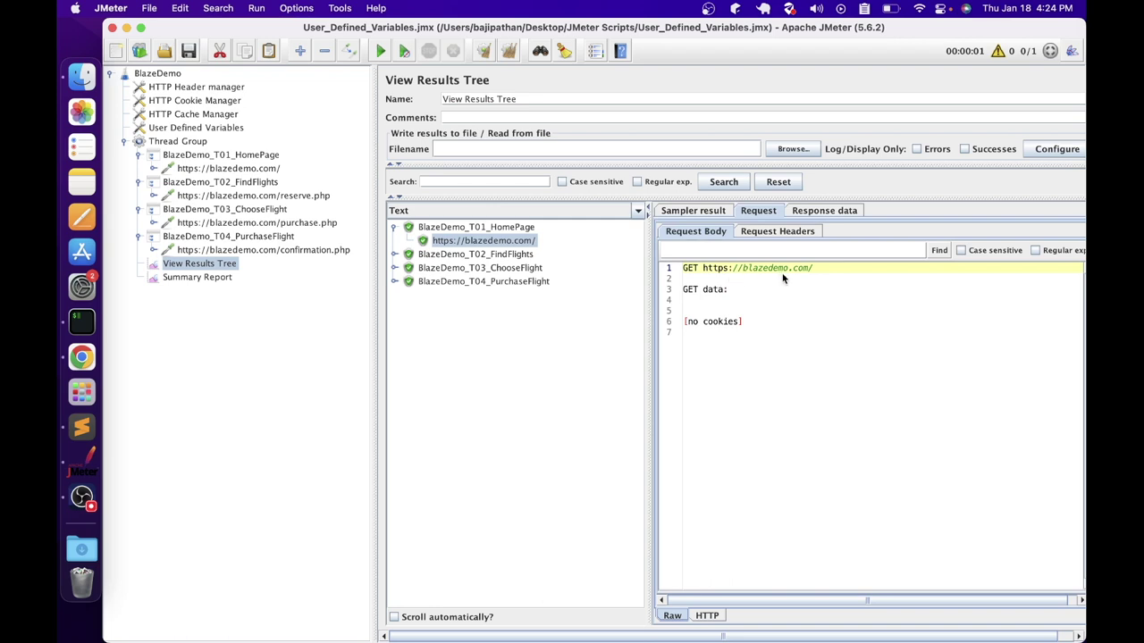
# Expand the FindFlights, ChooseFlight and PurchaseFlight results to check their reserve.php and purchase.php requests
pyautogui.doubleClick(461, 255)
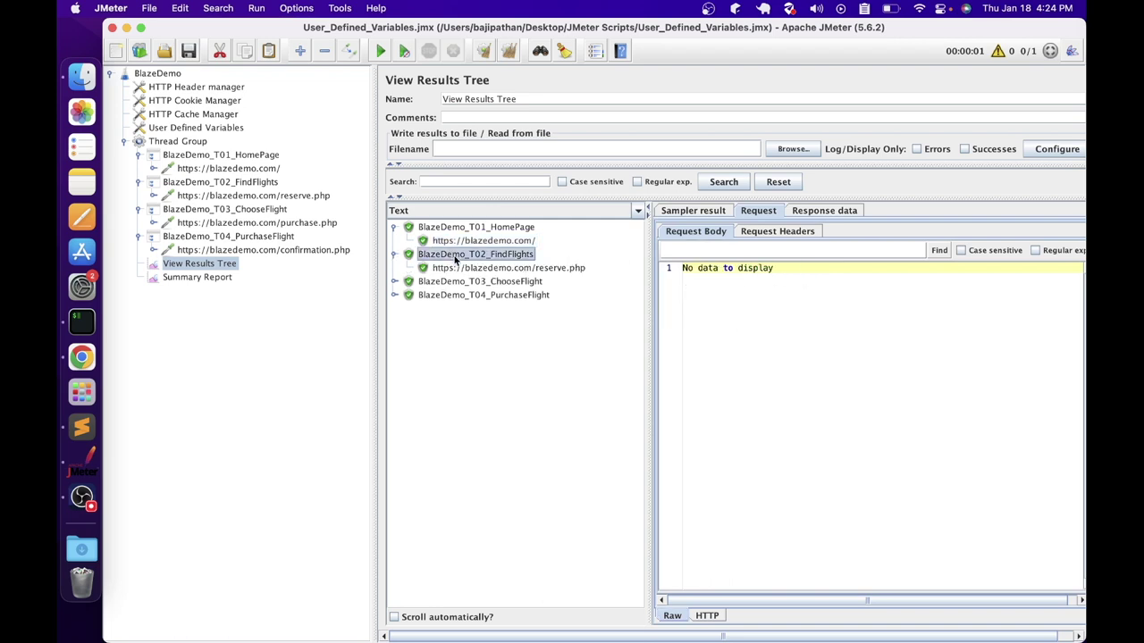
pyautogui.click(459, 268)
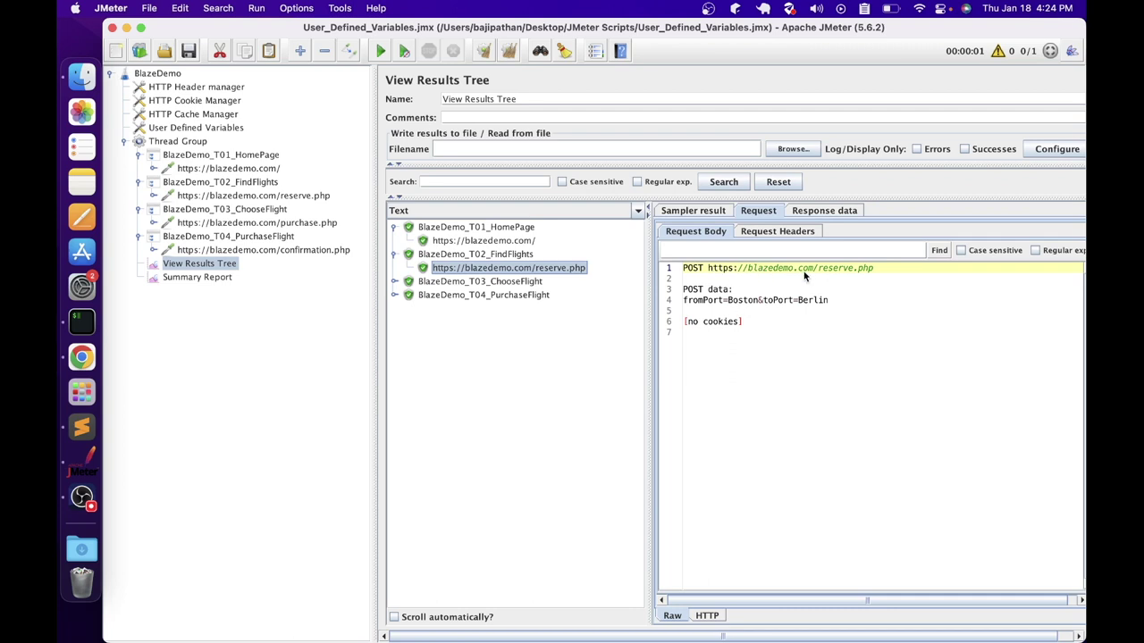
pyautogui.press('Down')
pyautogui.press('Right')
pyautogui.press('Down')
pyautogui.click(396, 308)
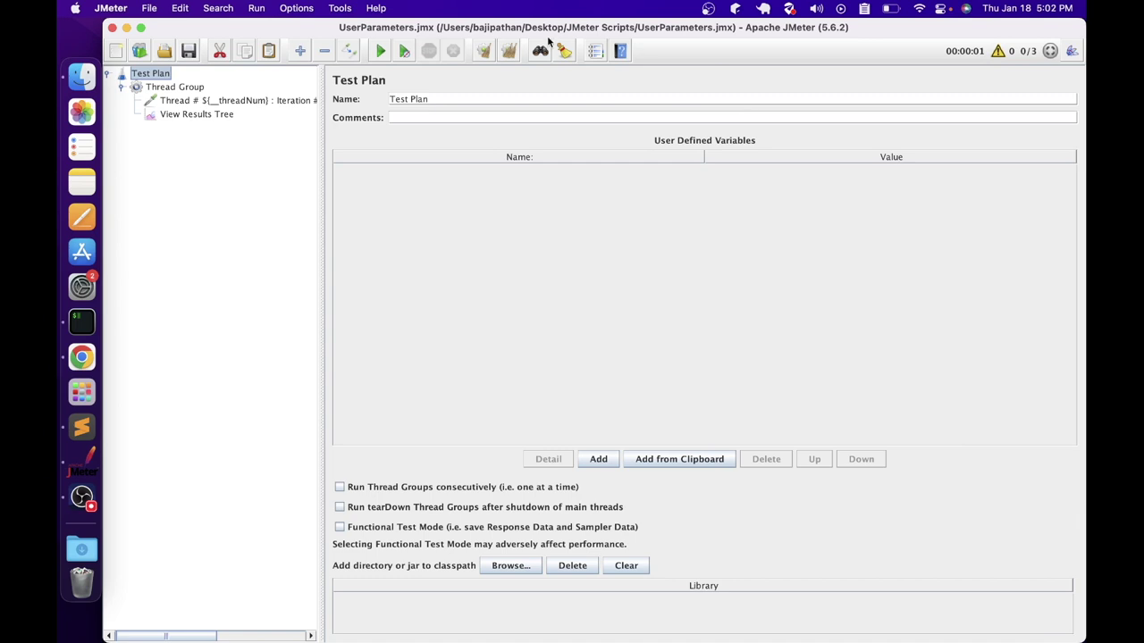
# Review the Thread Group's loop count and the Dummy Sampler settings
pyautogui.click(169, 89)
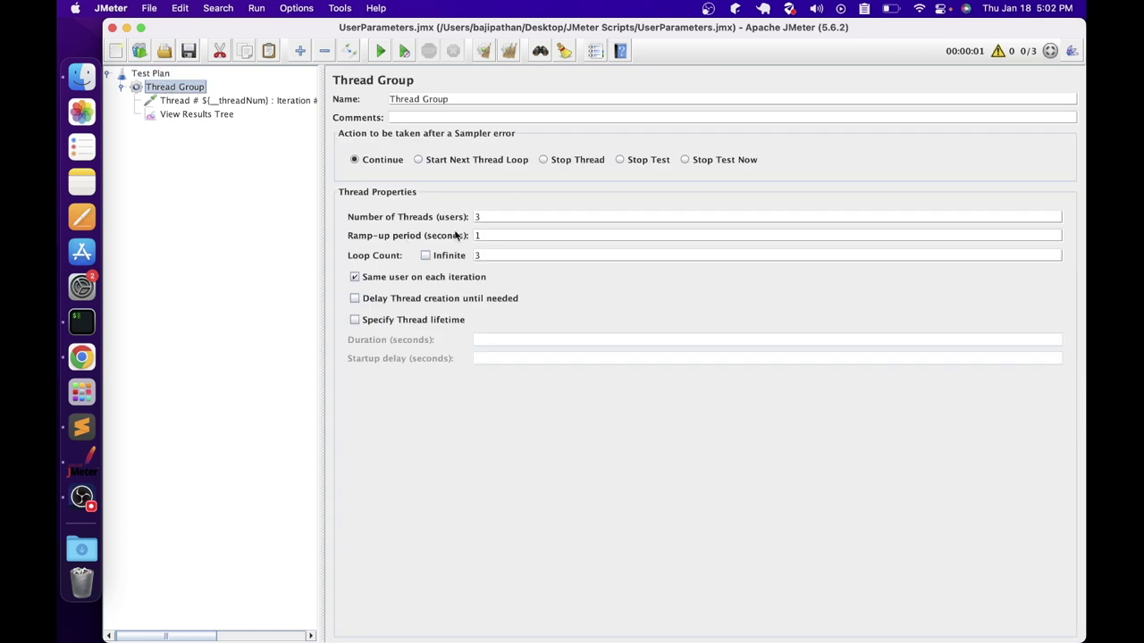
pyautogui.click(504, 257)
pyautogui.click(186, 100)
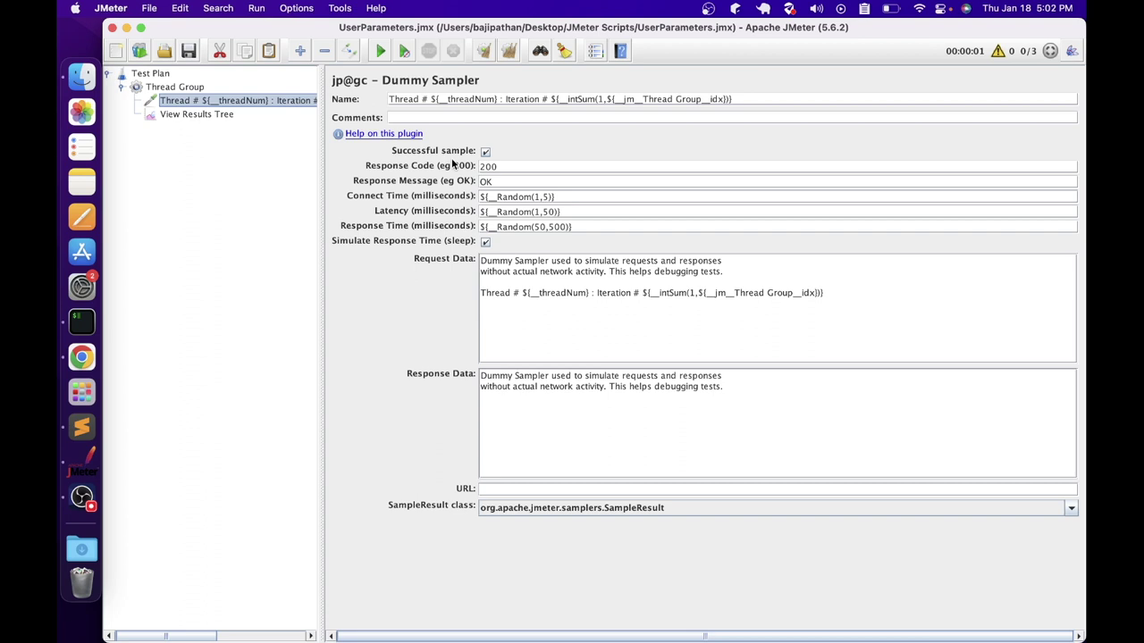
# Confirm Dummy Sampler is listed under Installed Plugins in the Plugins Manager, then close it
pyautogui.click(311, 7)
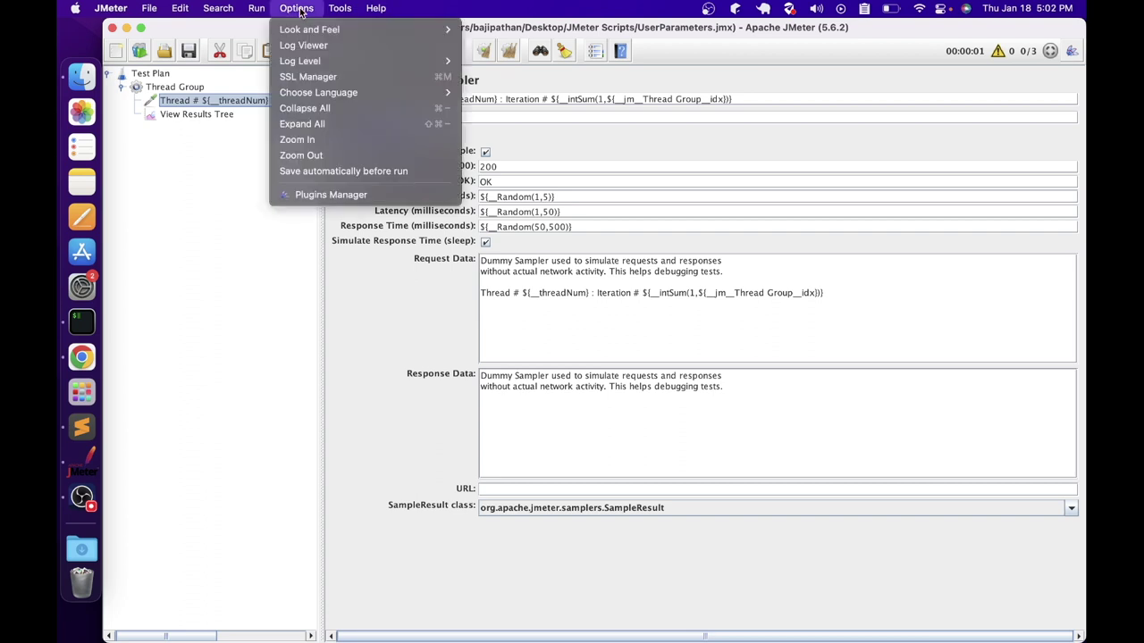
pyautogui.click(311, 193)
pyautogui.click(338, 78)
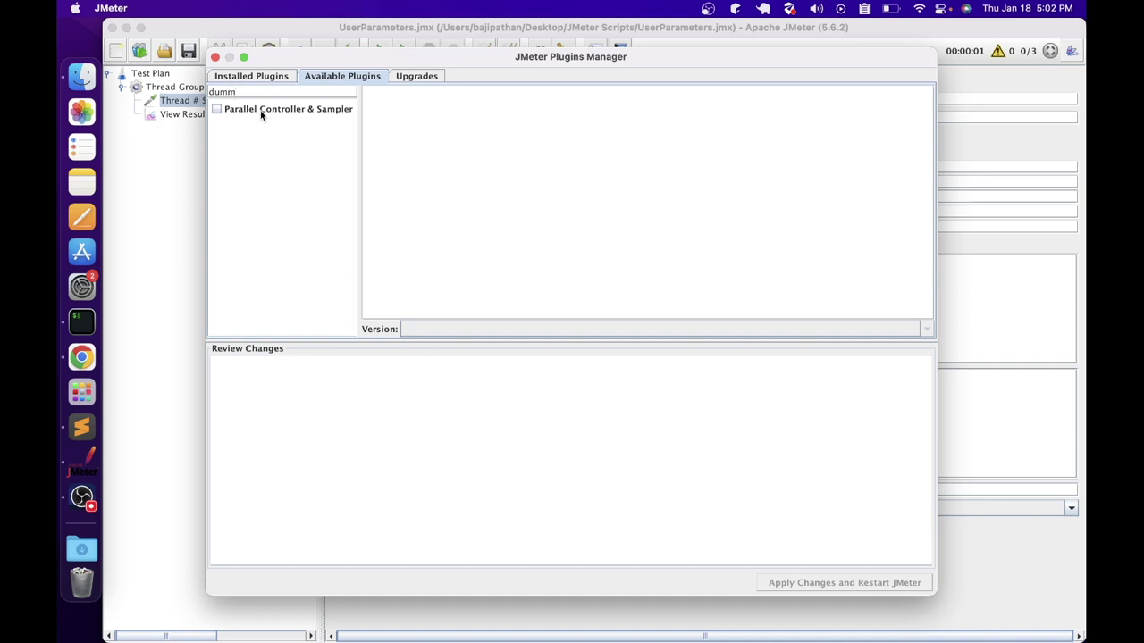
pyautogui.click(253, 77)
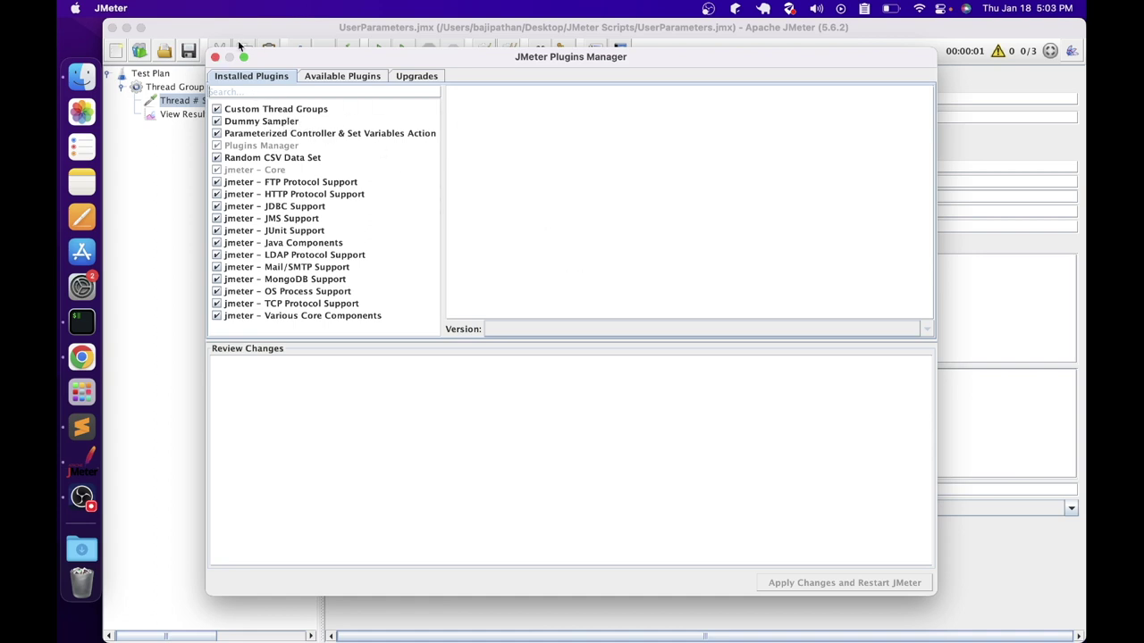
pyautogui.click(215, 58)
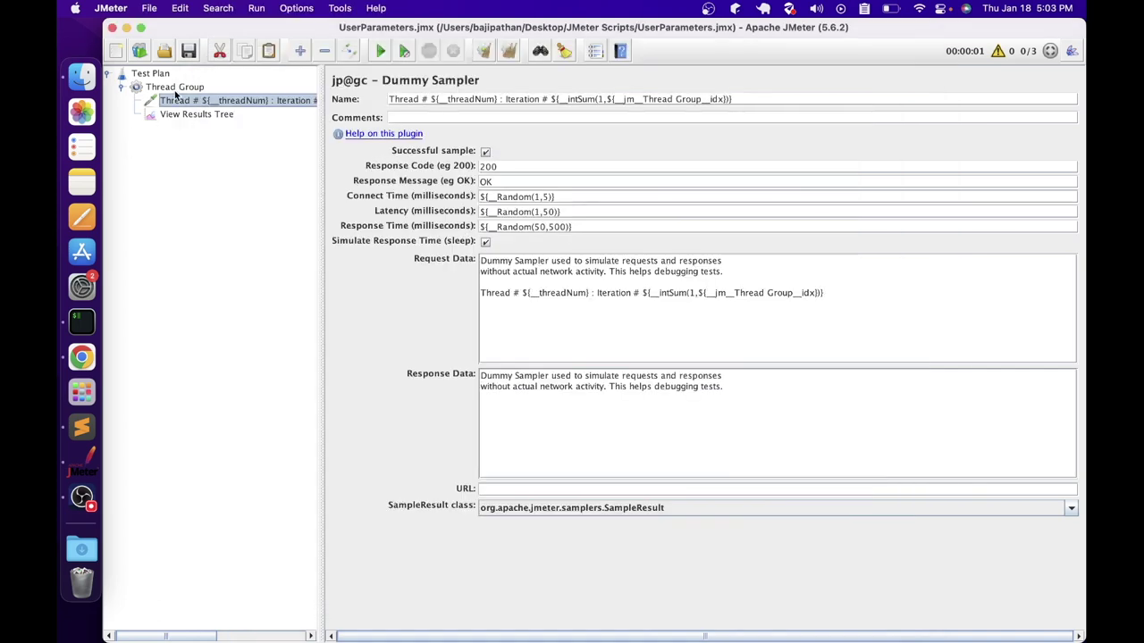
# Browse the Thread Group's Add menu without adding anything, then examine the Dummy Sampler's thread/iteration name
pyautogui.click(174, 88)
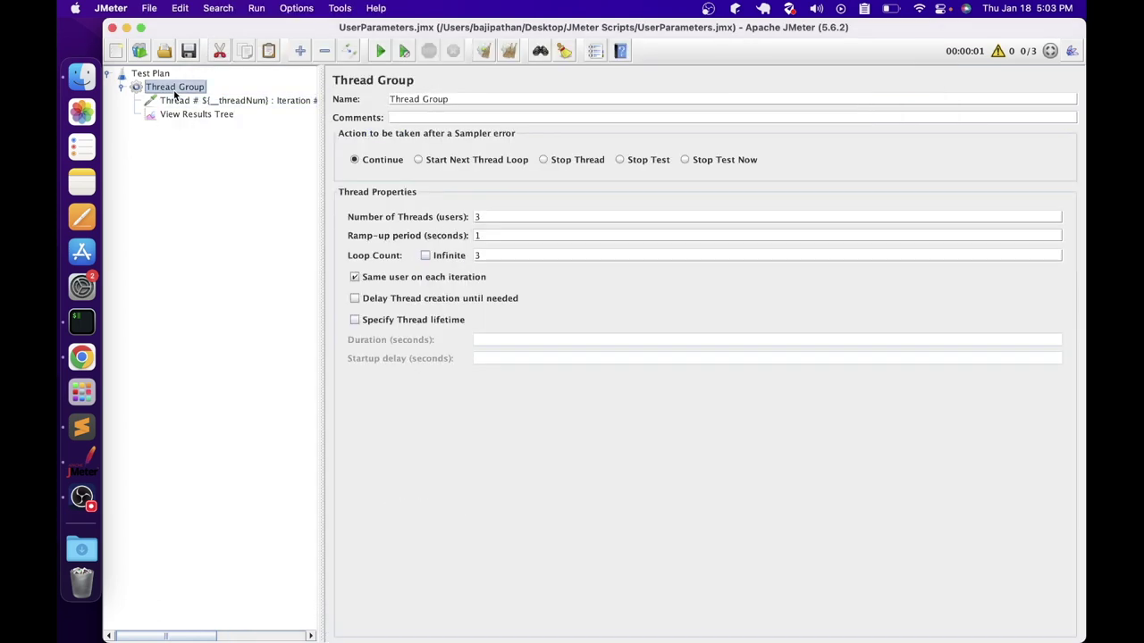
pyautogui.rightClick(175, 93)
pyautogui.moveTo(188, 100)
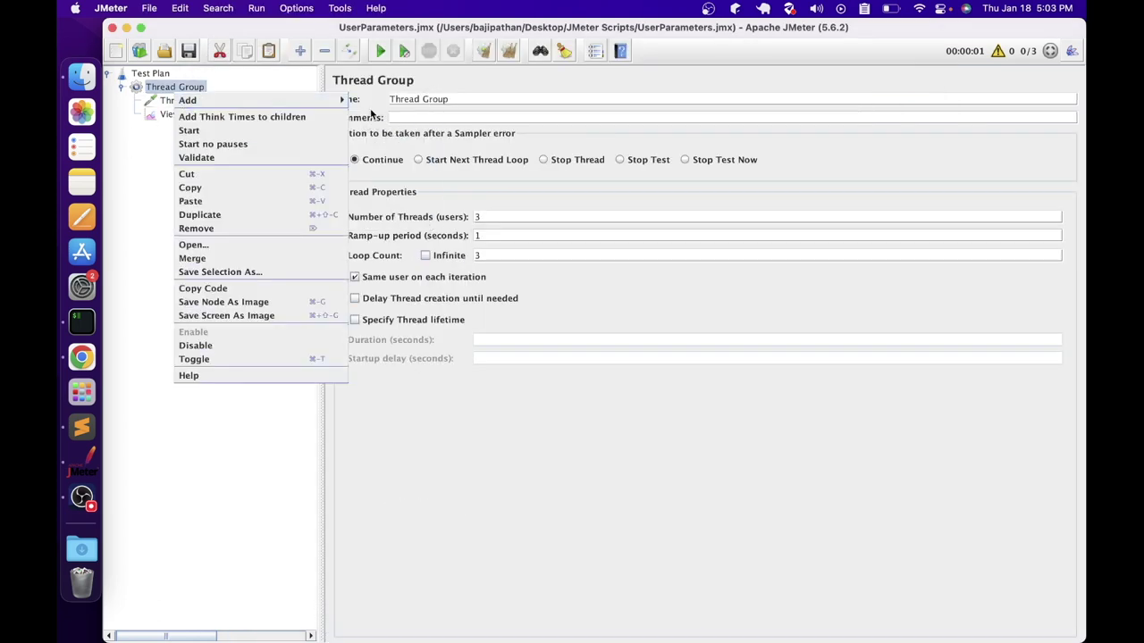
pyautogui.moveTo(368, 100)
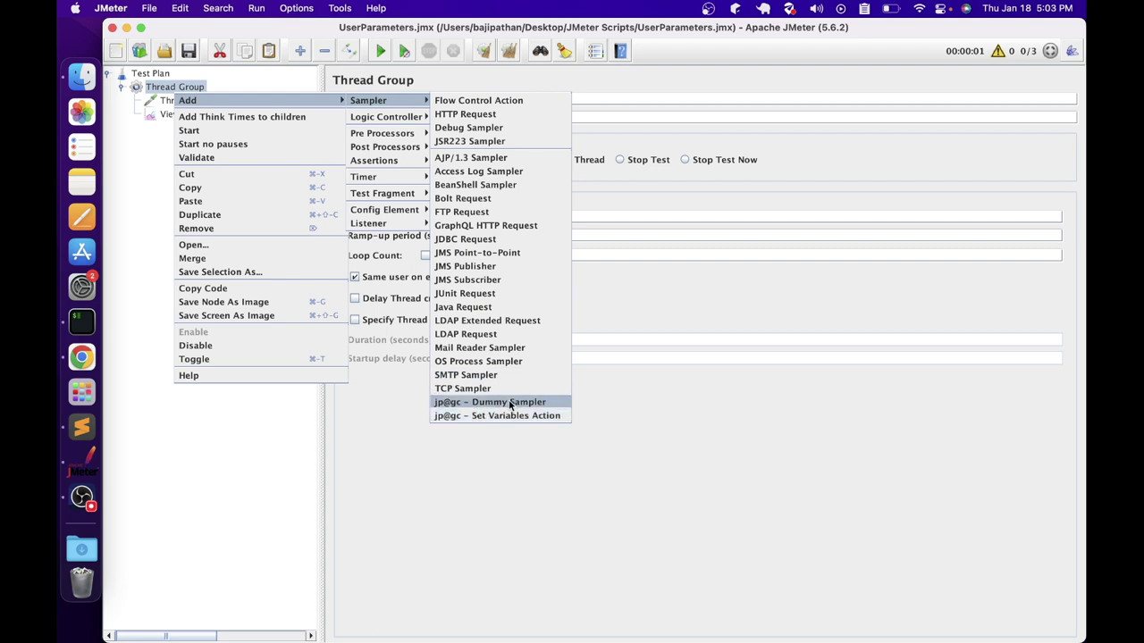
pyautogui.click(231, 432)
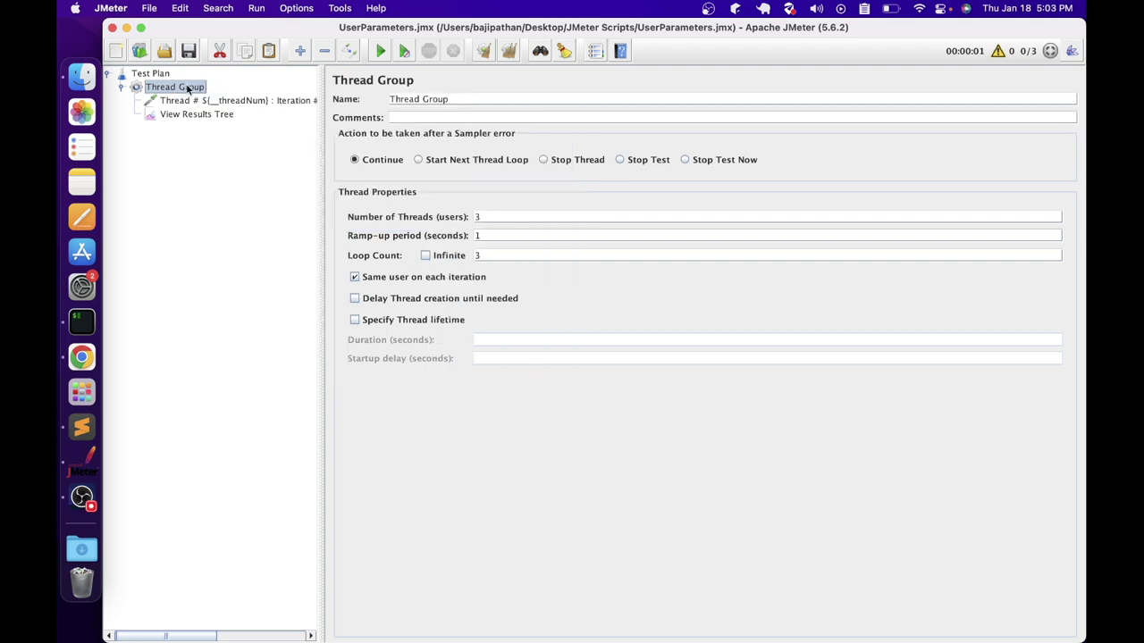
pyautogui.click(178, 113)
pyautogui.click(176, 102)
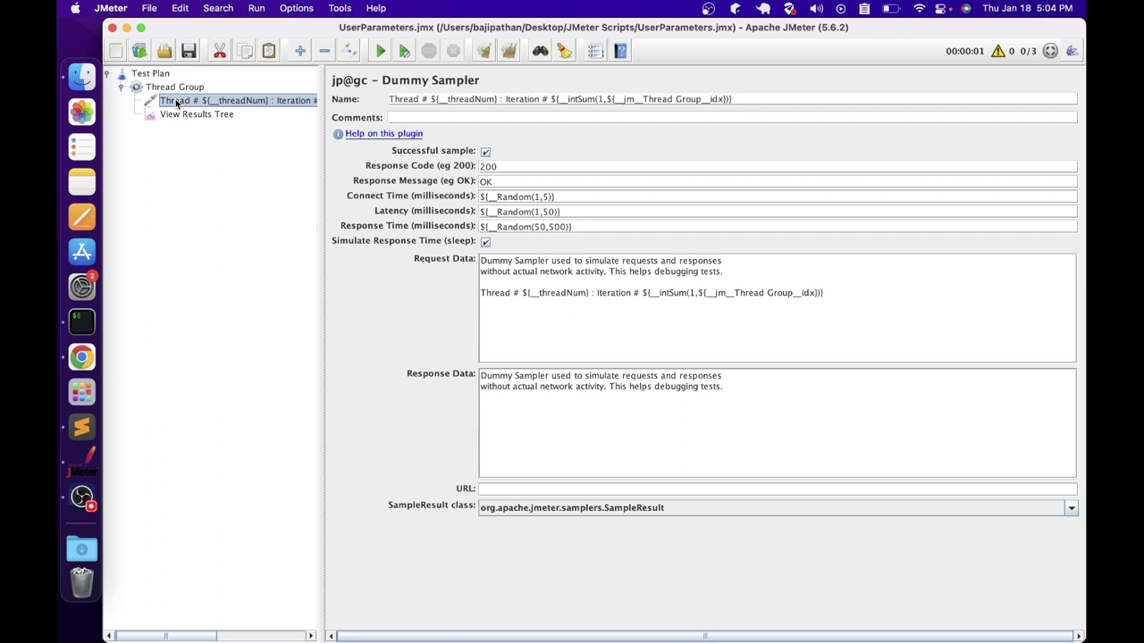
pyautogui.click(396, 98)
pyautogui.moveTo(499, 99); pyautogui.dragTo(463, 99)
pyautogui.click(774, 104)
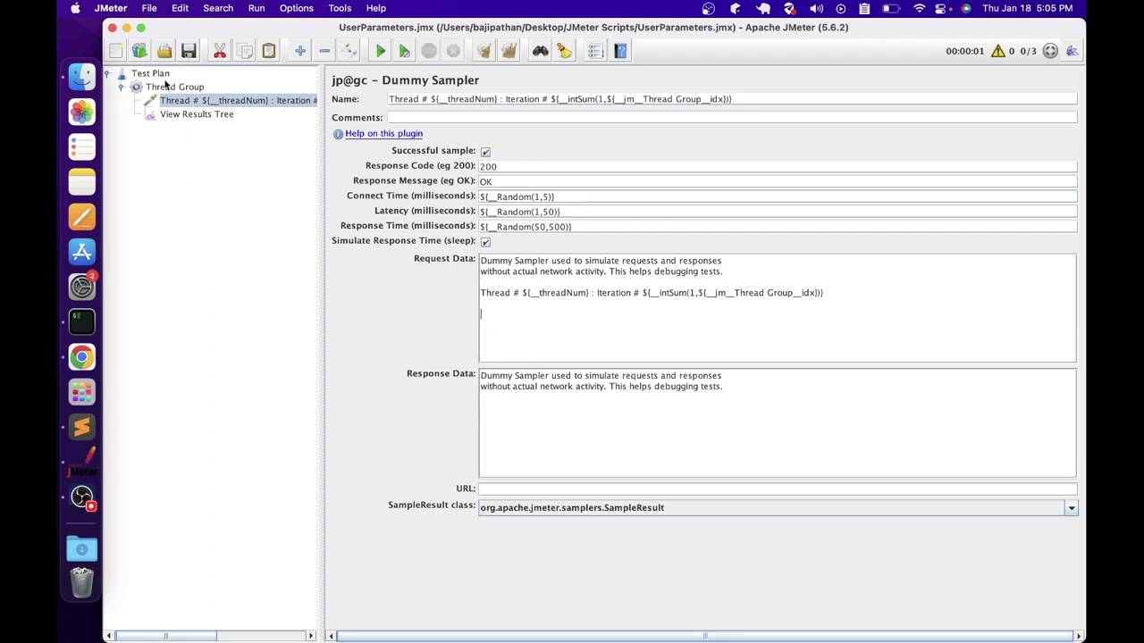
# Show the Test Plan's Add > Pre Processors submenu
pyautogui.click(158, 77)
pyautogui.rightClick(159, 77)
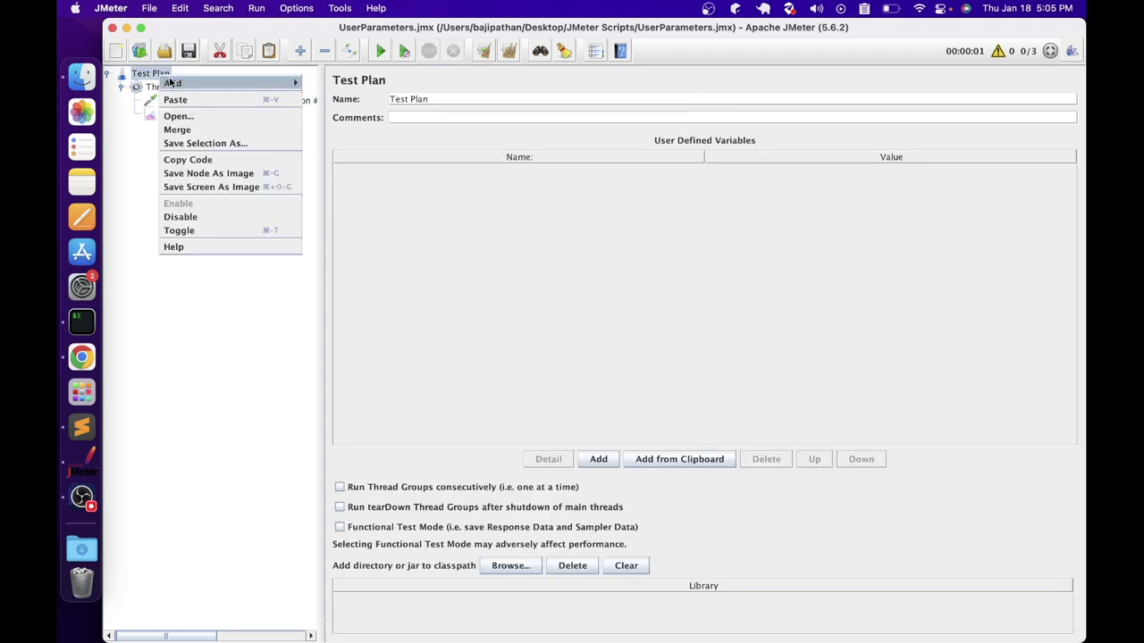
pyautogui.moveTo(174, 83)
pyautogui.moveTo(326, 131)
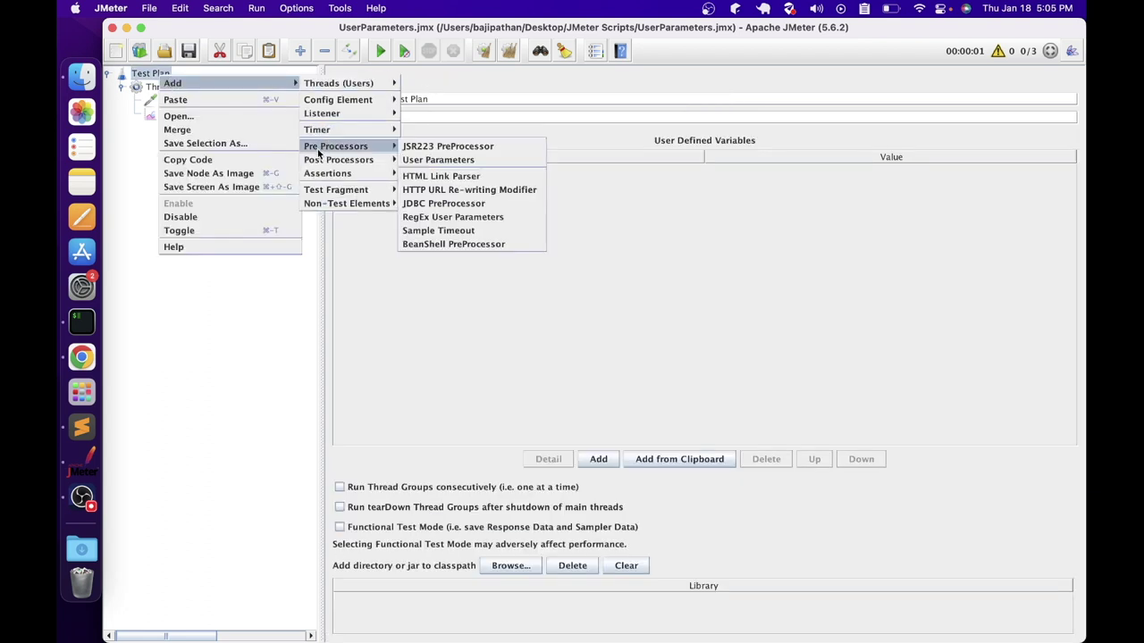
# Add User Parameters to the Test Plan with one empty row and columns User_1, User_2, User_3
pyautogui.click(436, 161)
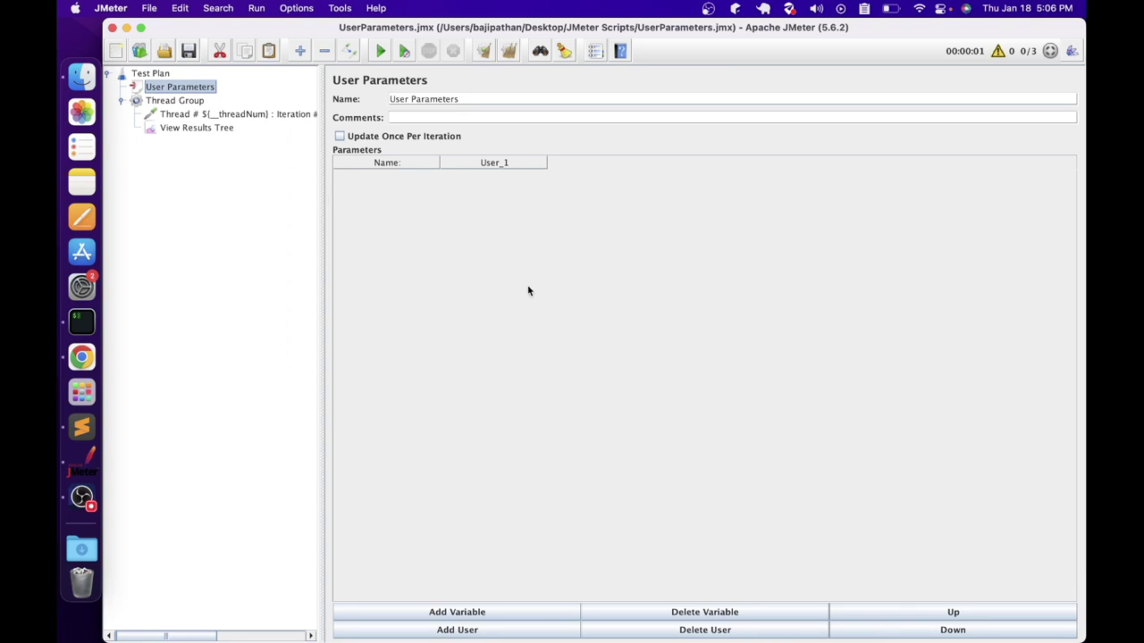
pyautogui.click(468, 615)
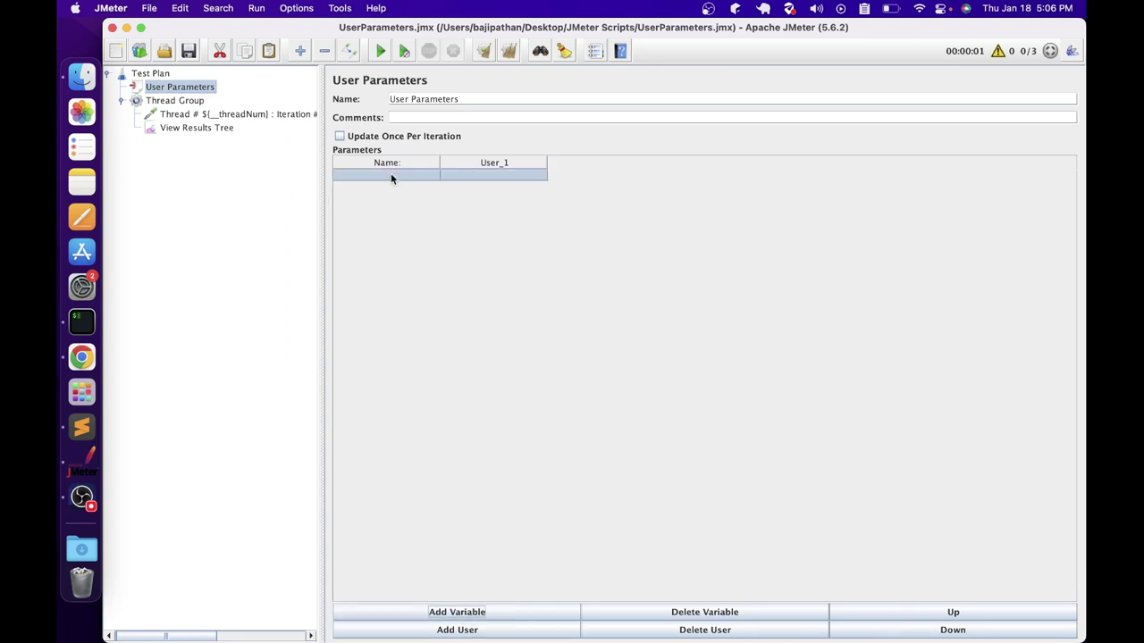
pyautogui.click(493, 176)
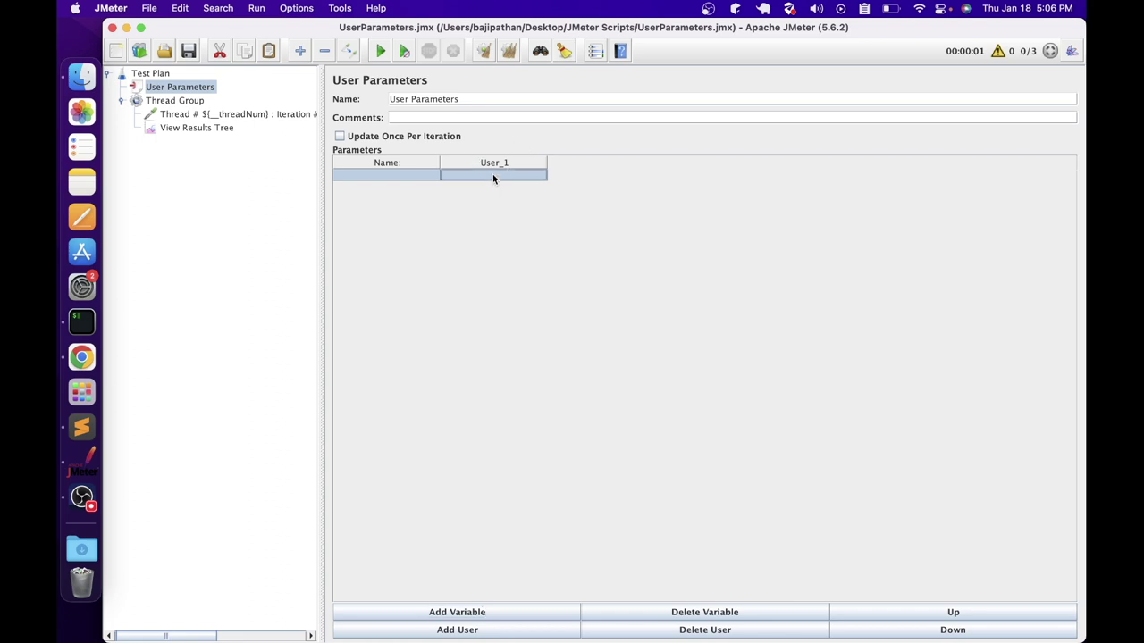
pyautogui.click(413, 176)
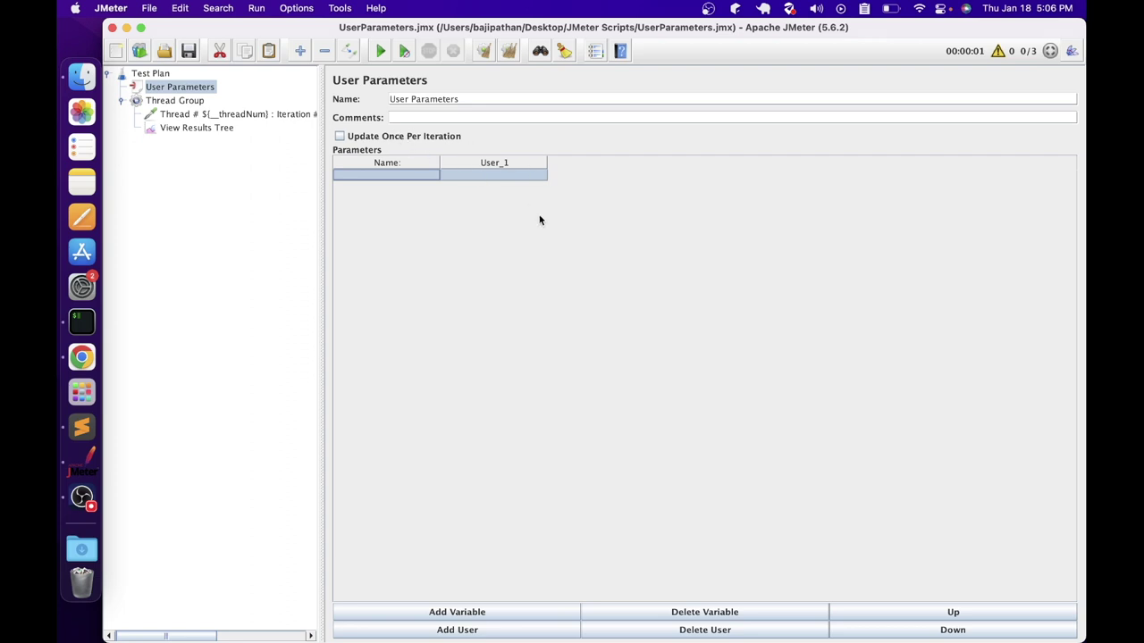
pyautogui.click(451, 633)
pyautogui.click(449, 633)
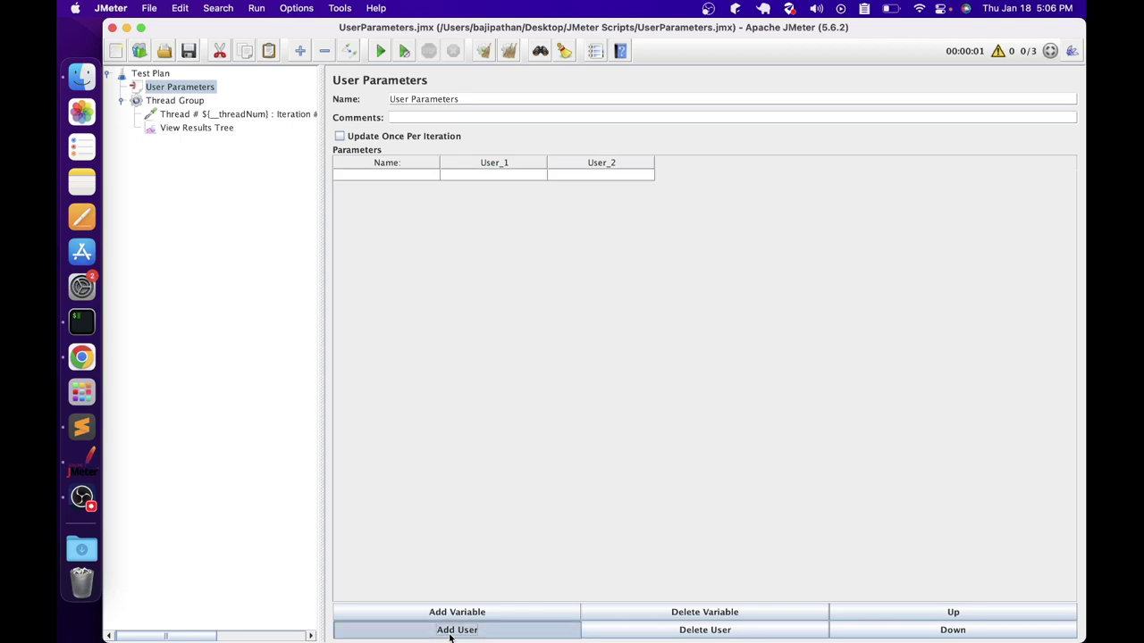
pyautogui.click(413, 178)
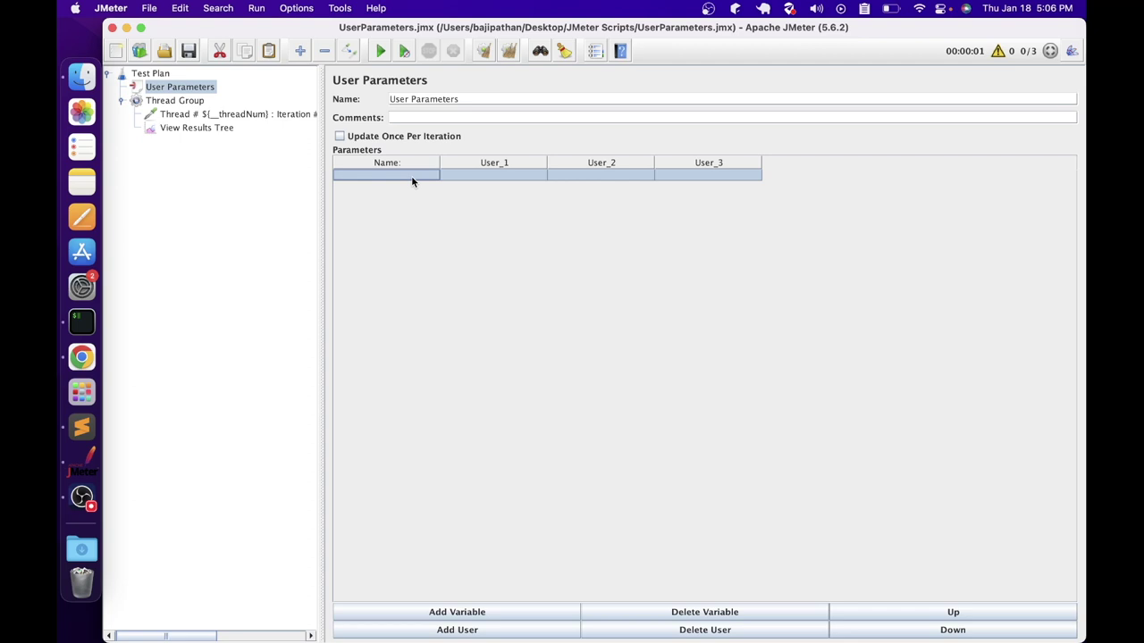
# Enter a username parameter with values user1, user2 and user3
pyautogui.doubleClick(411, 175)
pyautogui.write('username')
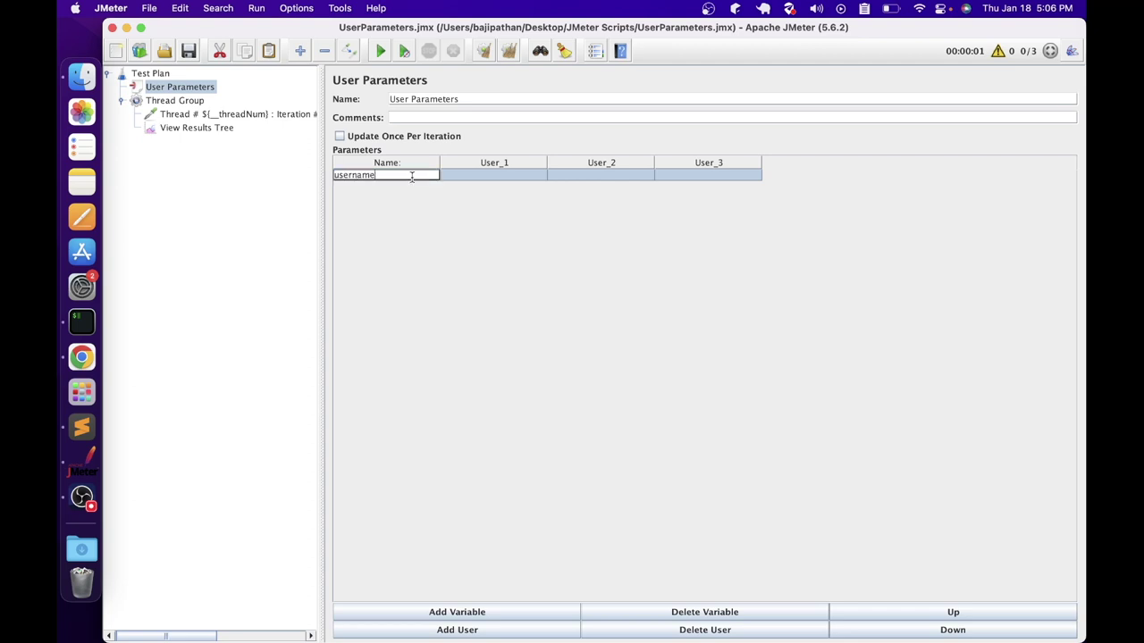
pyautogui.press('Tab')
pyautogui.write('user1')
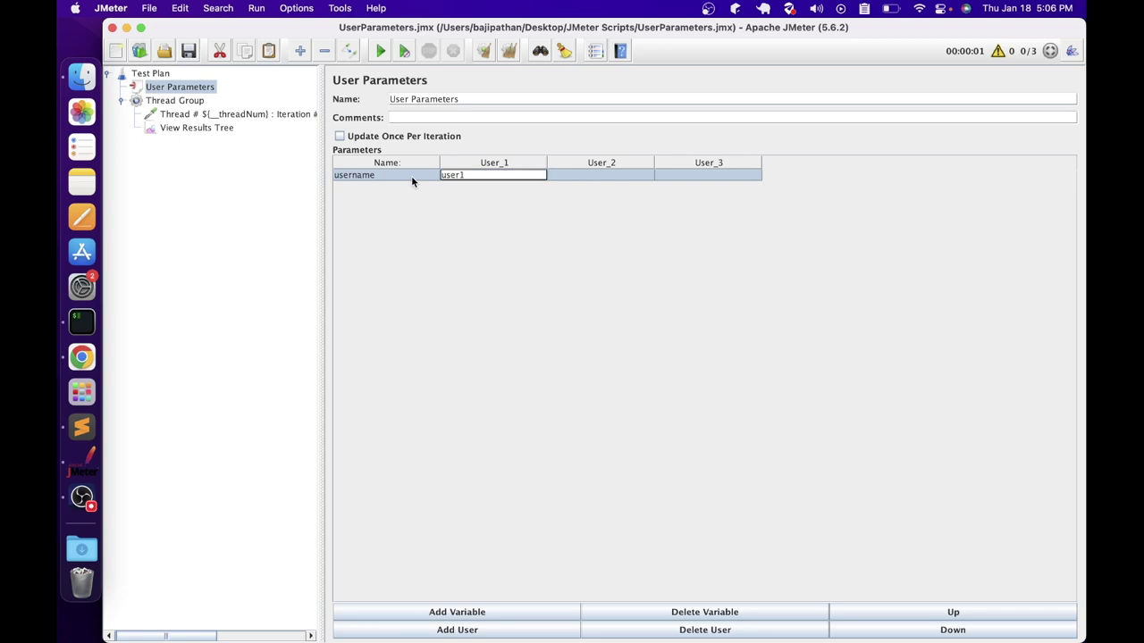
pyautogui.press('Tab')
pyautogui.write('user2')
pyautogui.press('Tab')
pyautogui.write('use')
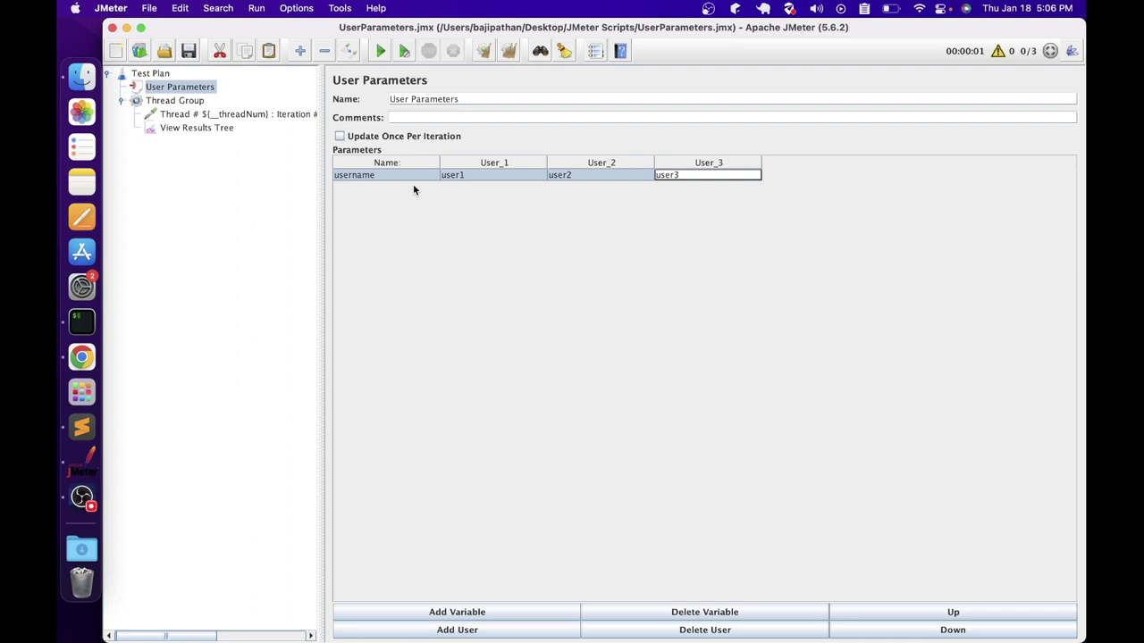
pyautogui.click(475, 612)
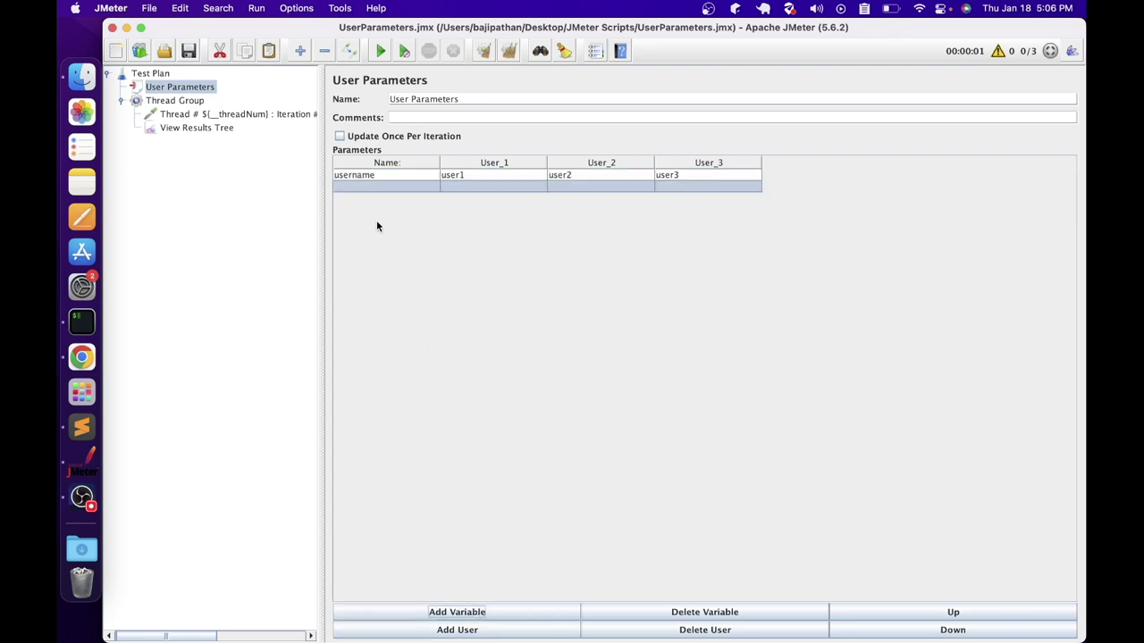
pyautogui.doubleClick(359, 183)
pyautogui.write('password')
pyautogui.press('Tab')
pyautogui.write('pass1')
pyautogui.press('Tab')
pyautogui.write('pass2')
pyautogui.press('Tab')
pyautogui.write('pass3')
pyautogui.press('Return')
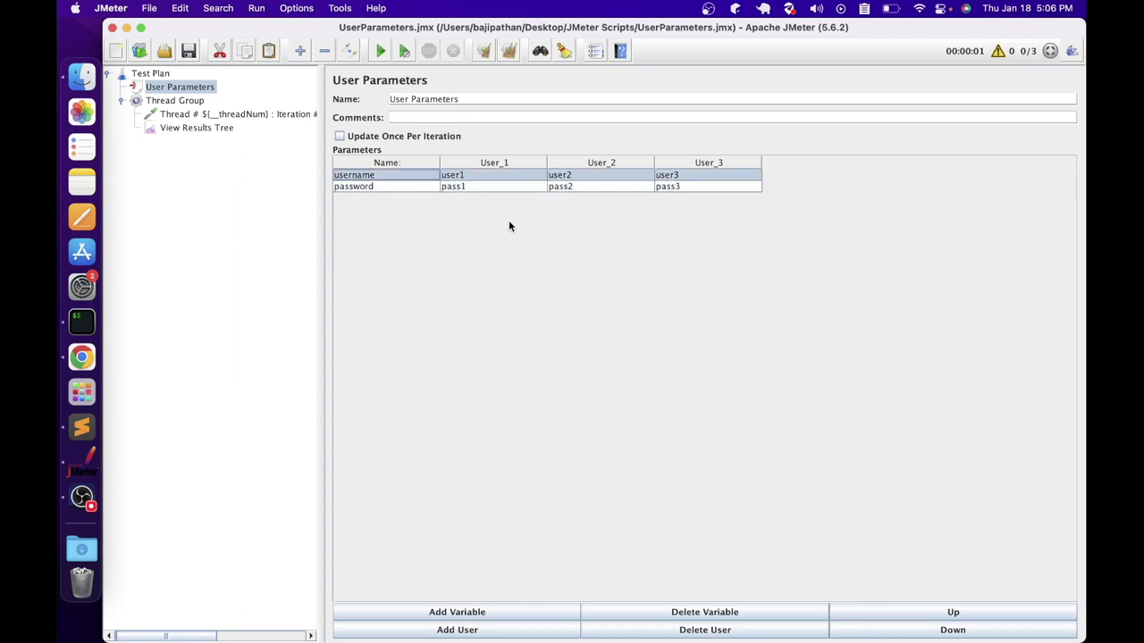
# Add a country parameter with values india, canada and usa
pyautogui.click(472, 612)
pyautogui.write('country')
pyautogui.press('Tab')
pyautogui.write('india')
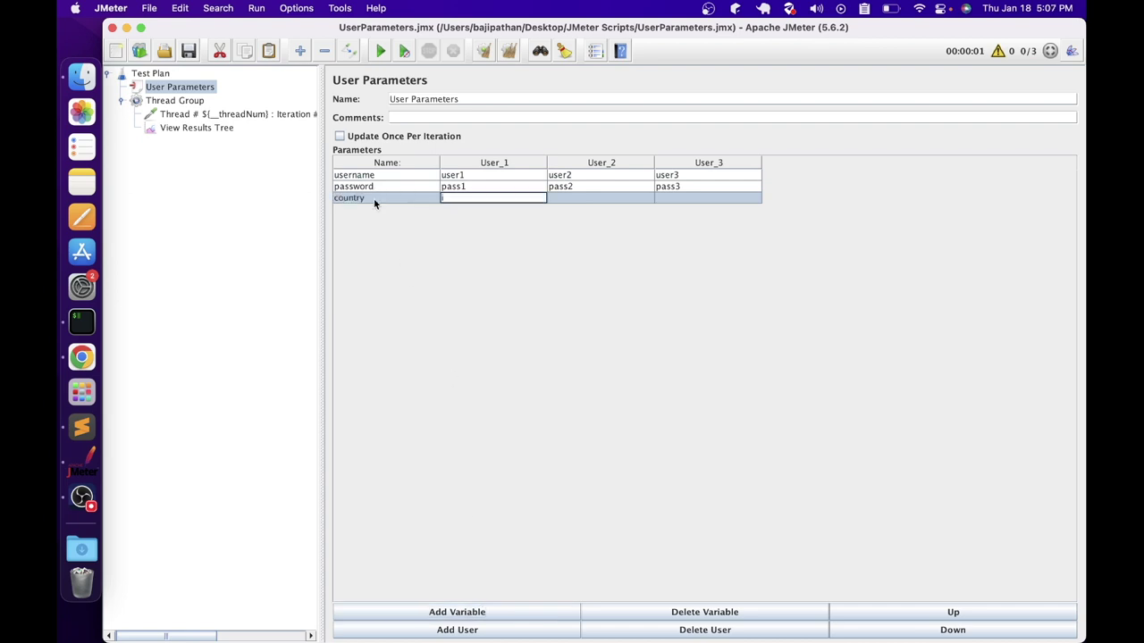
pyautogui.press('Tab')
pyautogui.write('canada')
pyautogui.press('Tab')
pyautogui.write('usa')
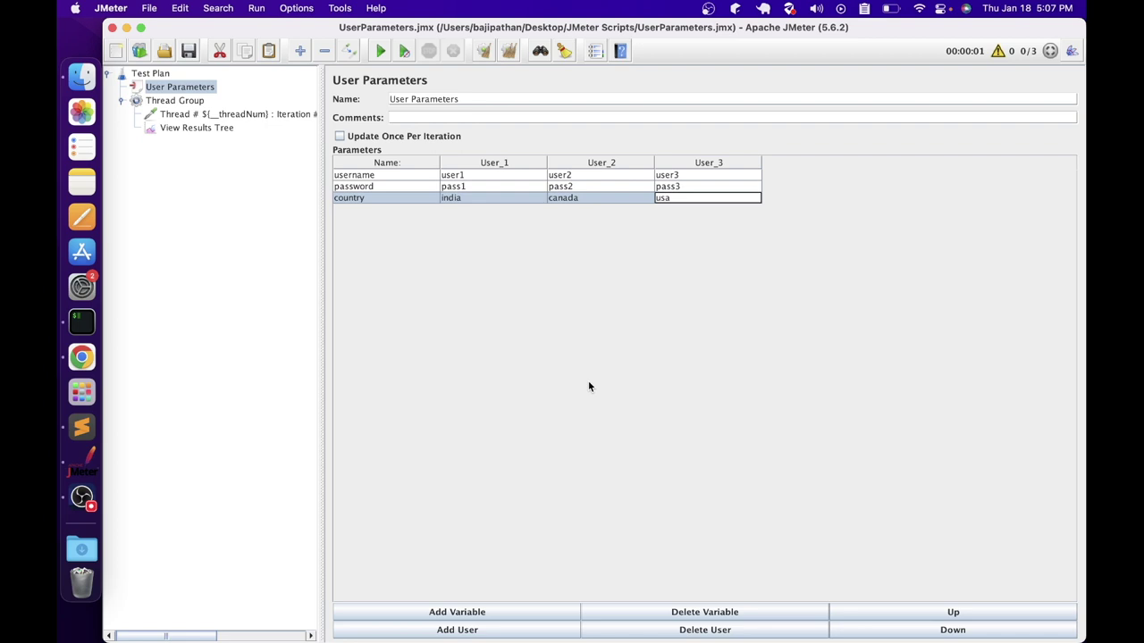
# Add Username: ${username}, Password: ${password} and Country: ${country} lines to the Dummy Sampler's request data
pyautogui.click(194, 114)
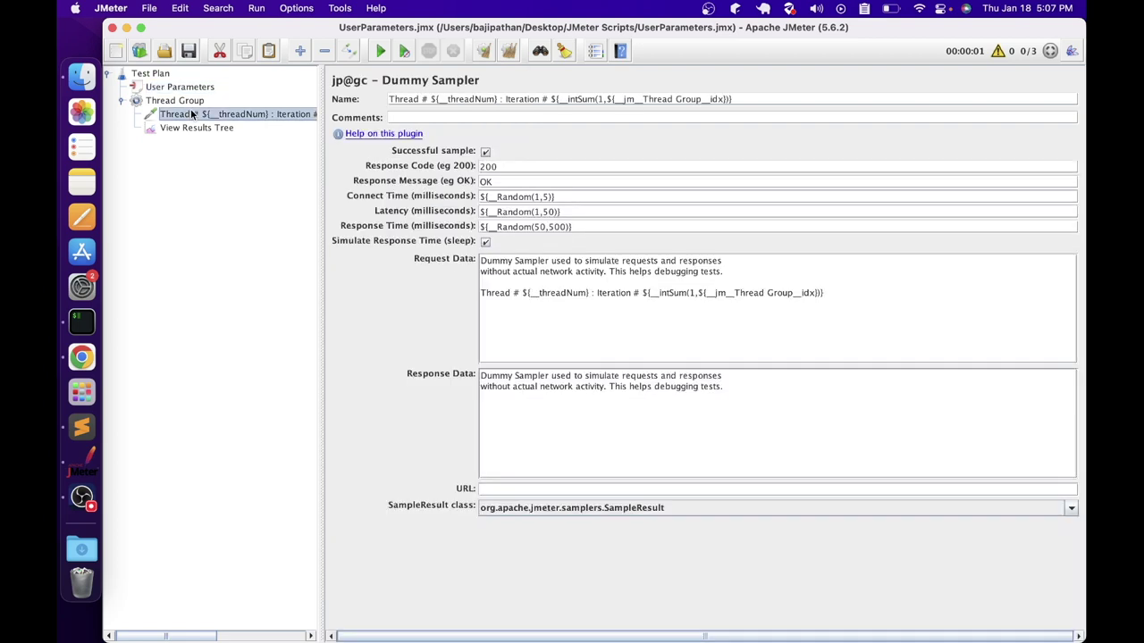
pyautogui.click(531, 327)
pyautogui.write('Username: $')
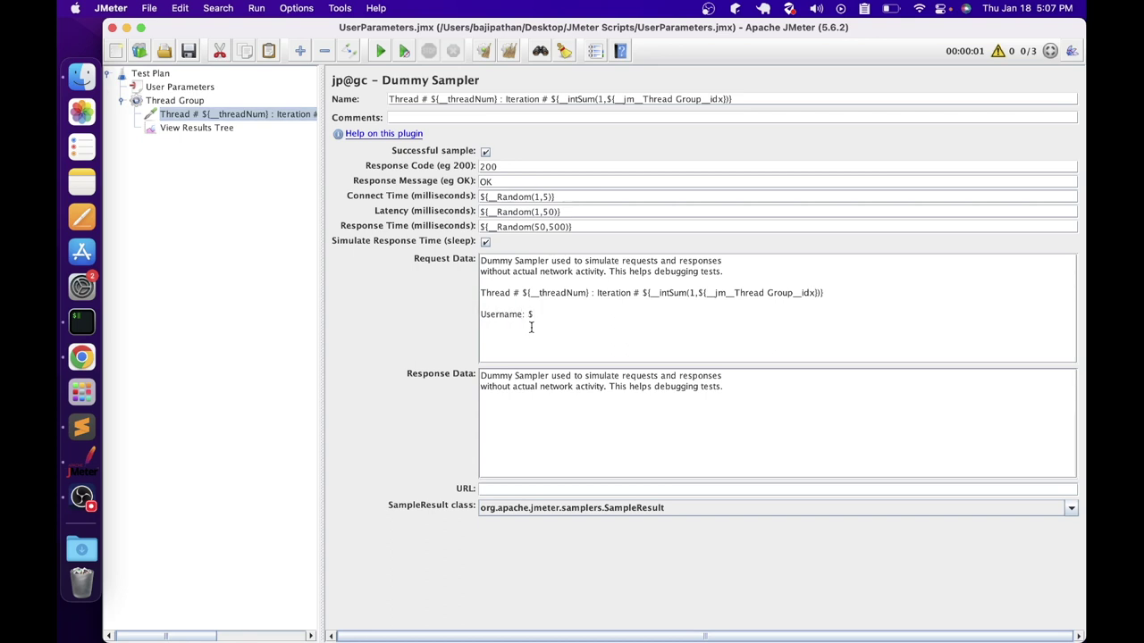
pyautogui.write('{}')
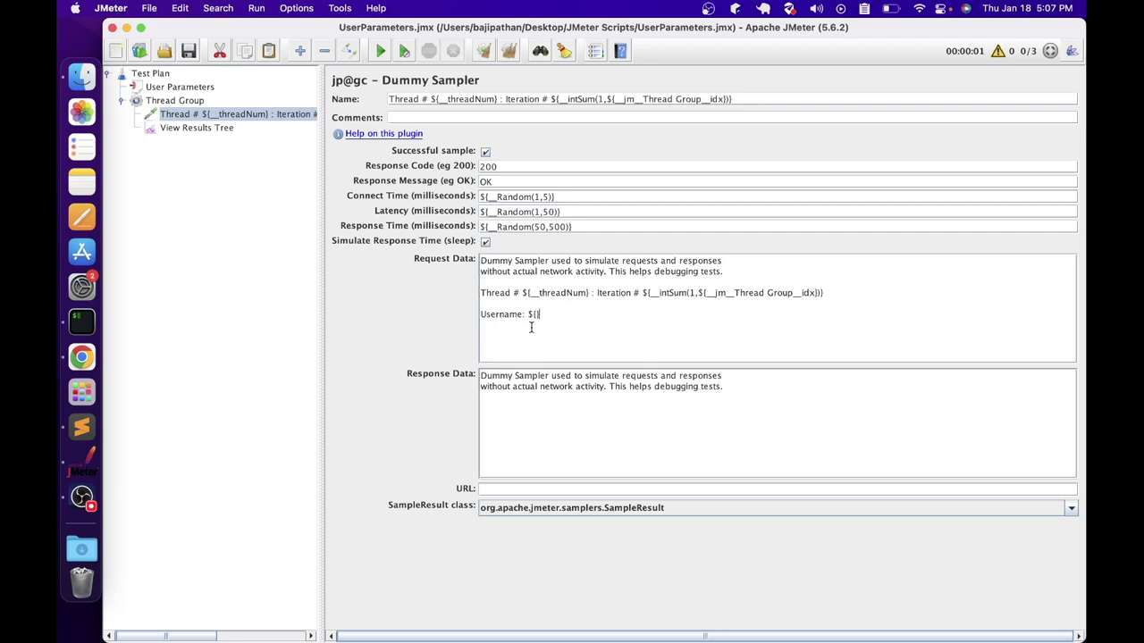
pyautogui.write('username')
pyautogui.press('Right')
pyautogui.press('Return')
pyautogui.write('Password: ${password}')
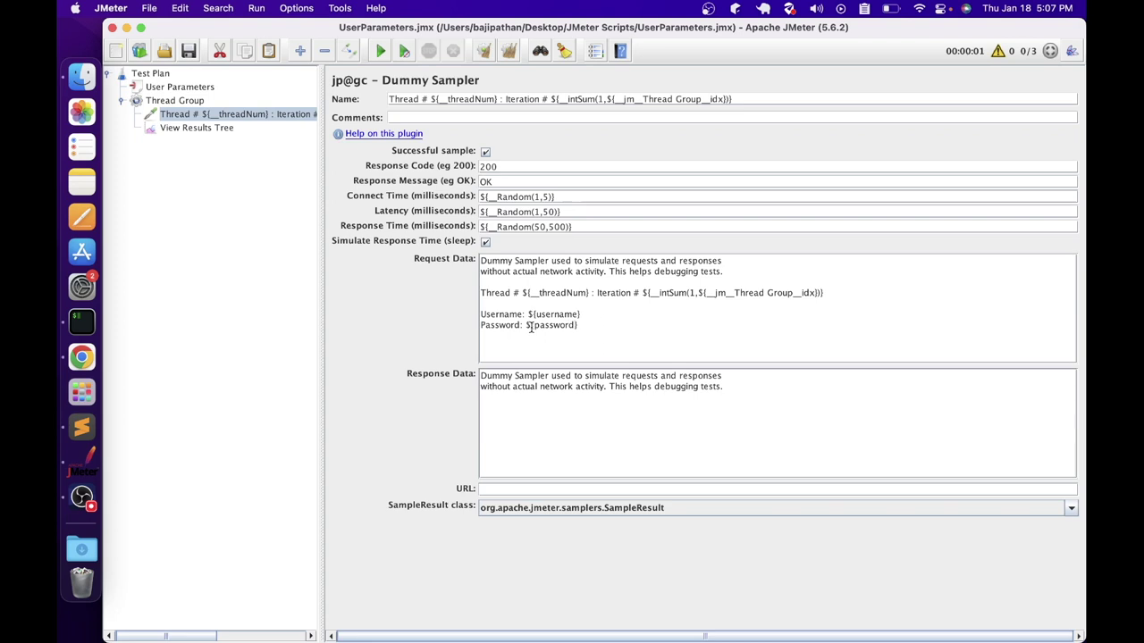
pyautogui.press('Return')
pyautogui.write('Country: ${country}')
# Run the test plan with View Results Tree shown
pyautogui.click(226, 113)
pyautogui.click(212, 129)
pyautogui.click(381, 51)
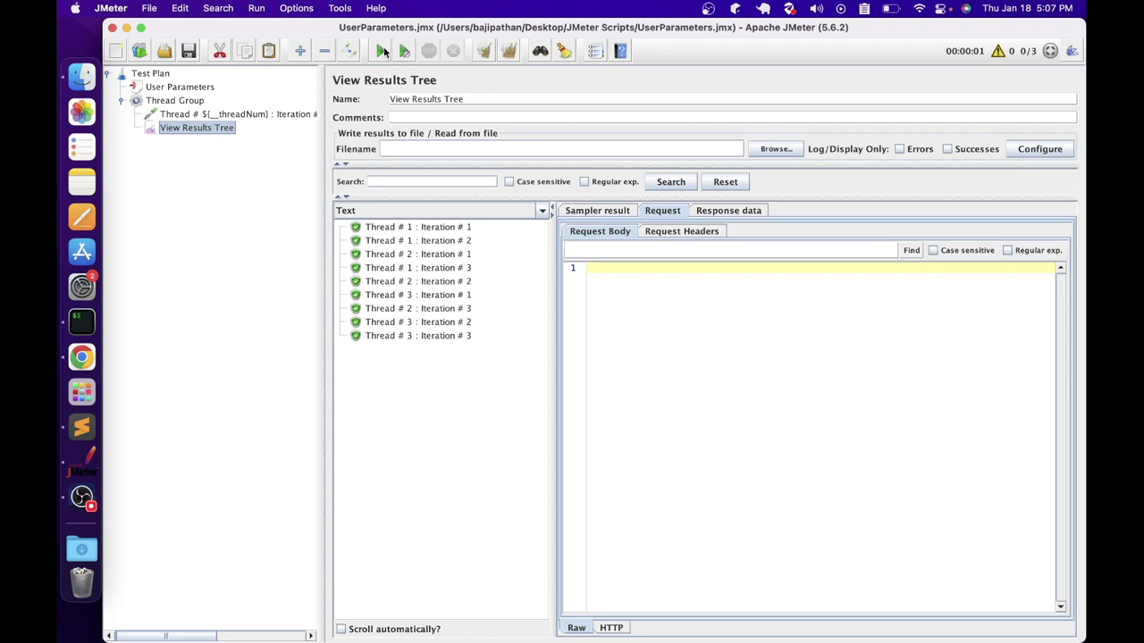
# Browse all nine results: three iterations each for threads 1, 2 and 3
pyautogui.click(402, 228)
pyautogui.click(430, 240)
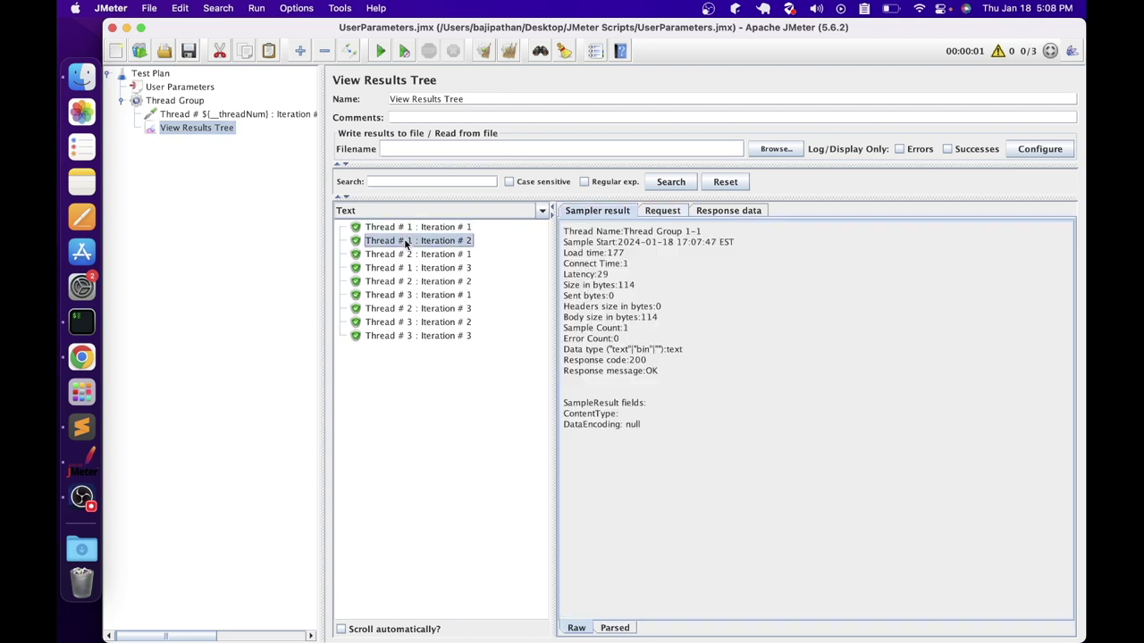
pyautogui.click(398, 268)
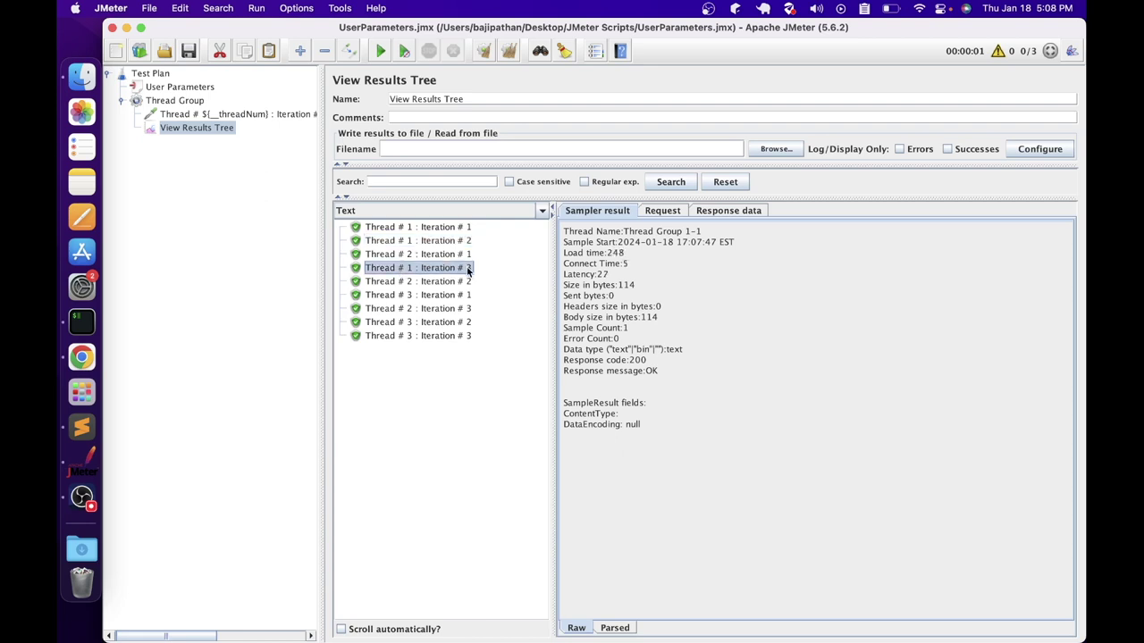
pyautogui.click(413, 254)
pyautogui.click(402, 280)
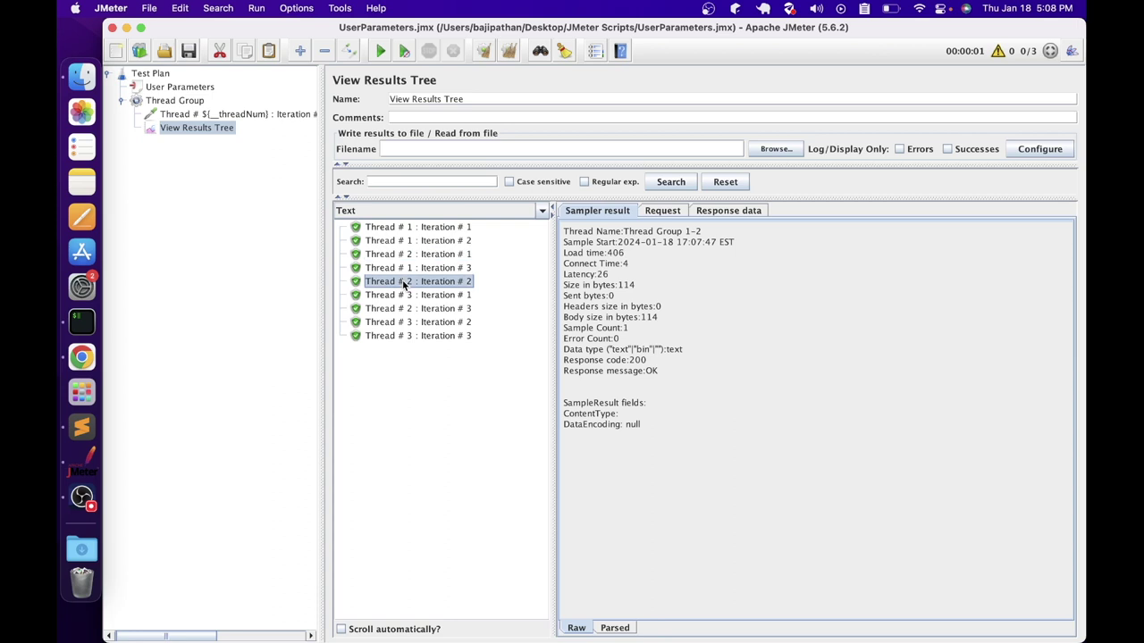
pyautogui.click(381, 311)
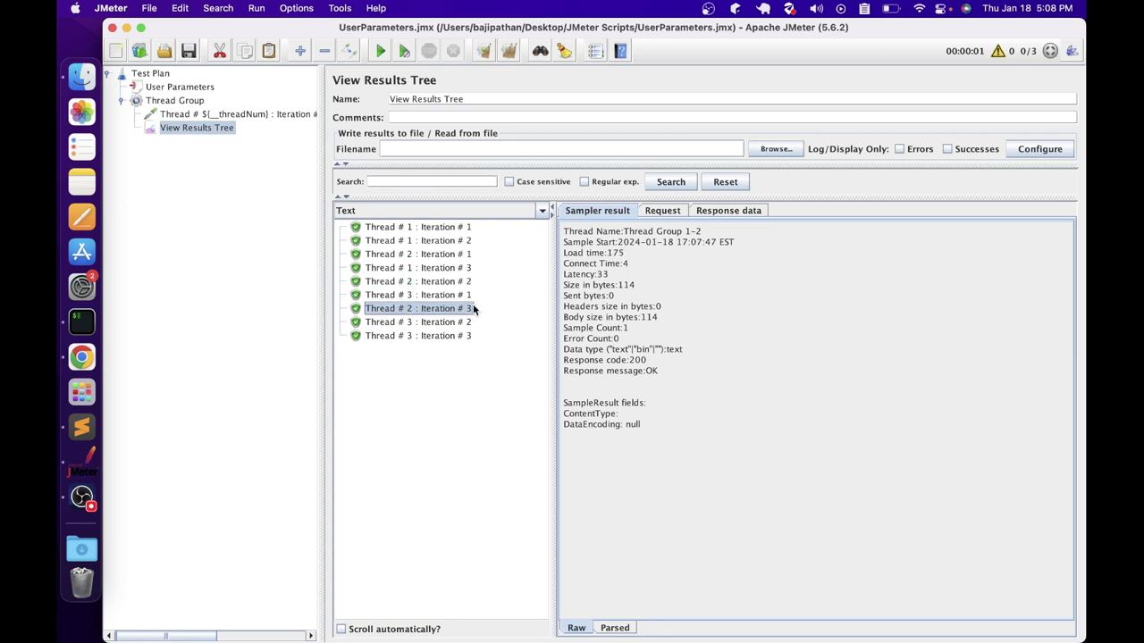
pyautogui.click(399, 298)
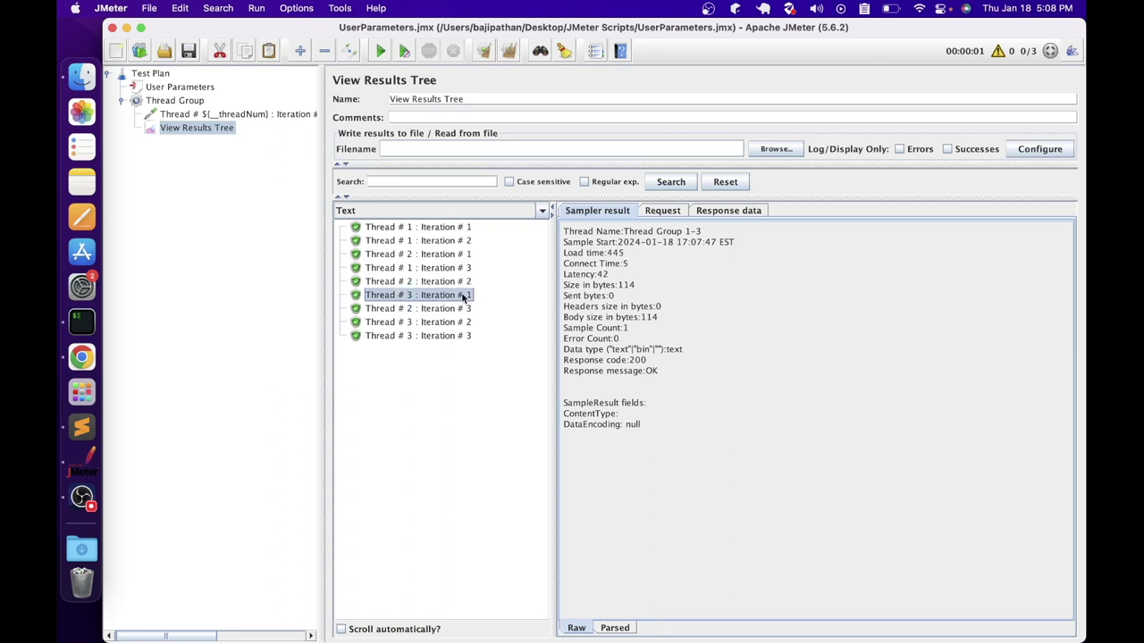
pyautogui.click(421, 325)
pyautogui.click(373, 338)
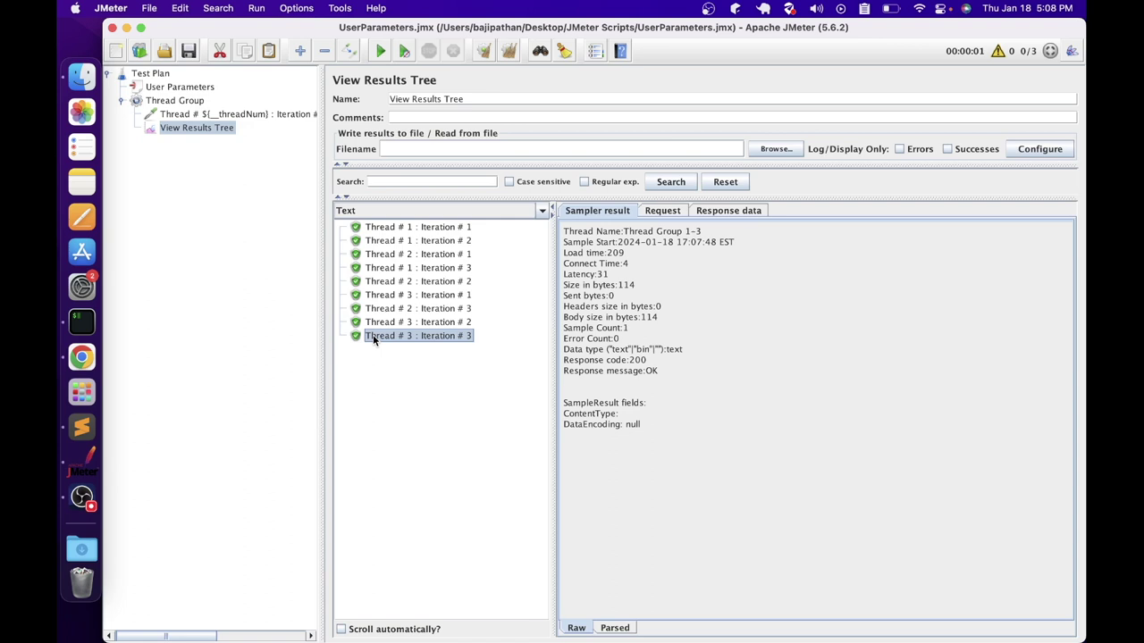
pyautogui.click(400, 229)
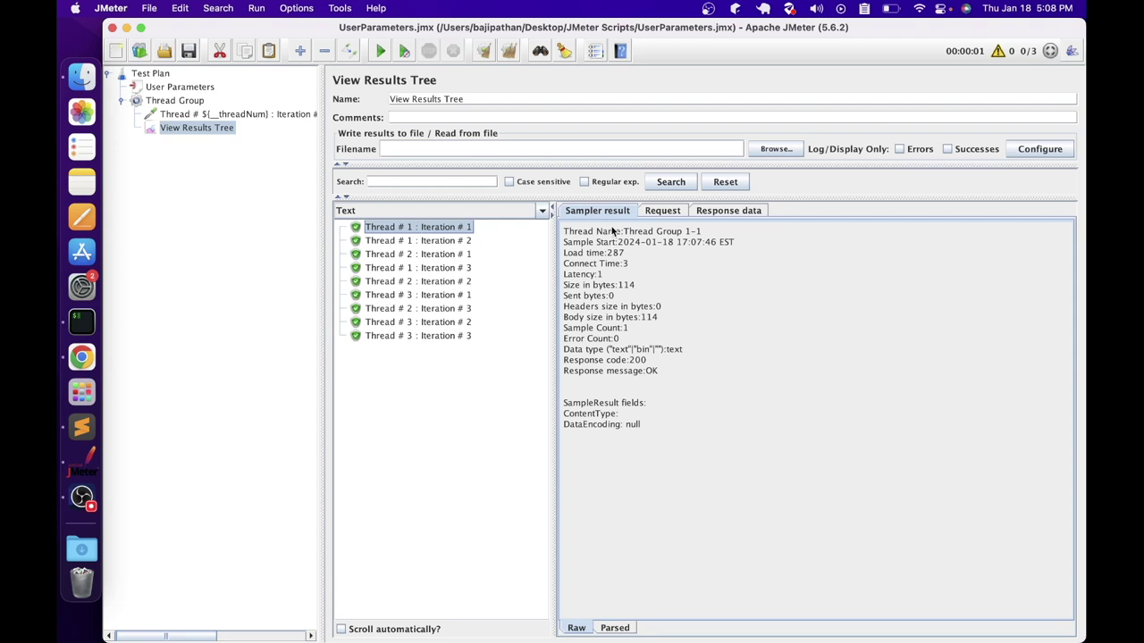
# Show Thread 1 Iteration 1's request body and highlight its username, password and country india
pyautogui.click(662, 212)
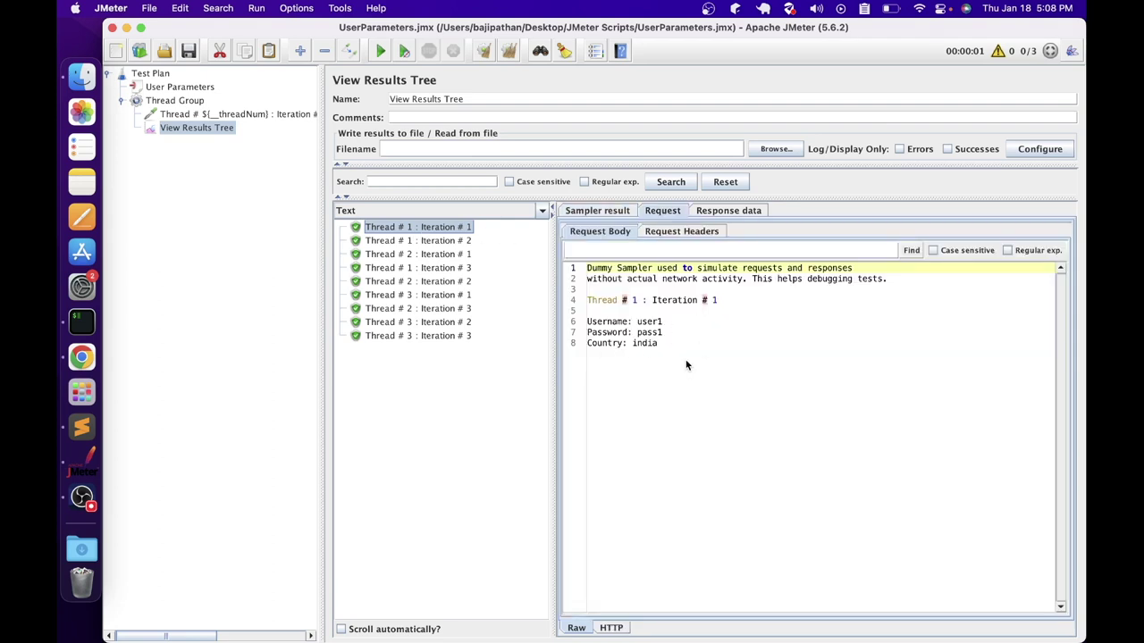
pyautogui.doubleClick(599, 324)
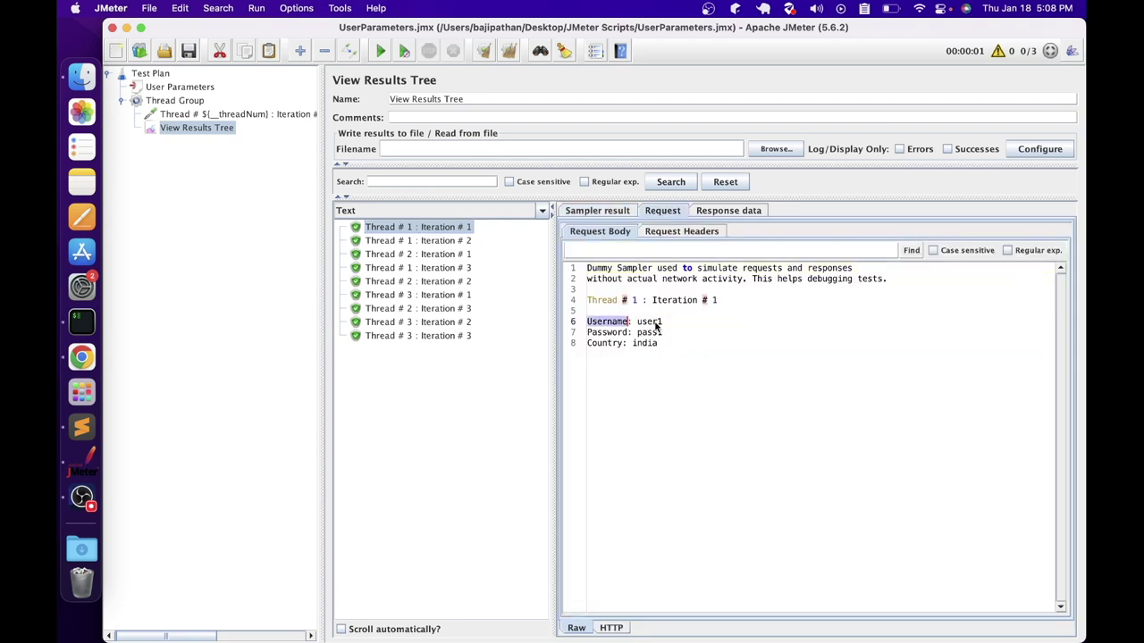
pyautogui.moveTo(669, 320)
pyautogui.mouseDown()
pyautogui.moveTo(647, 322)
pyautogui.moveTo(651, 333)
pyautogui.mouseUp()
pyautogui.click(617, 333)
pyautogui.click(633, 345)
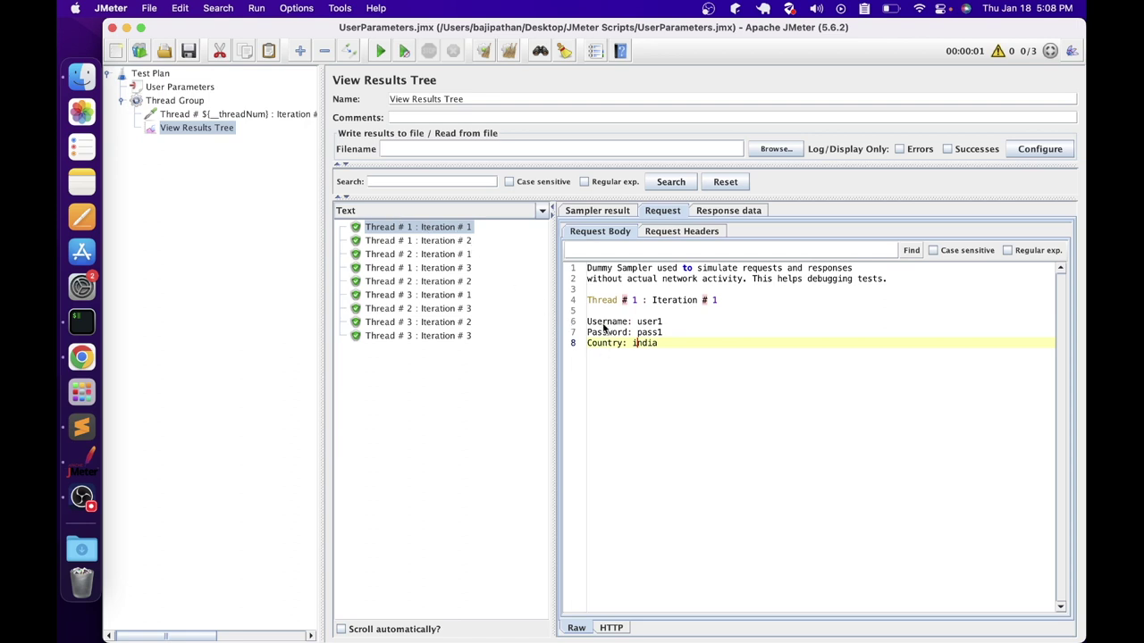
# Compare the remaining requests: thread 1 keeps india, thread 2 canada, thread 3 usa
pyautogui.click(409, 241)
pyautogui.moveTo(662, 322); pyautogui.dragTo(637, 321)
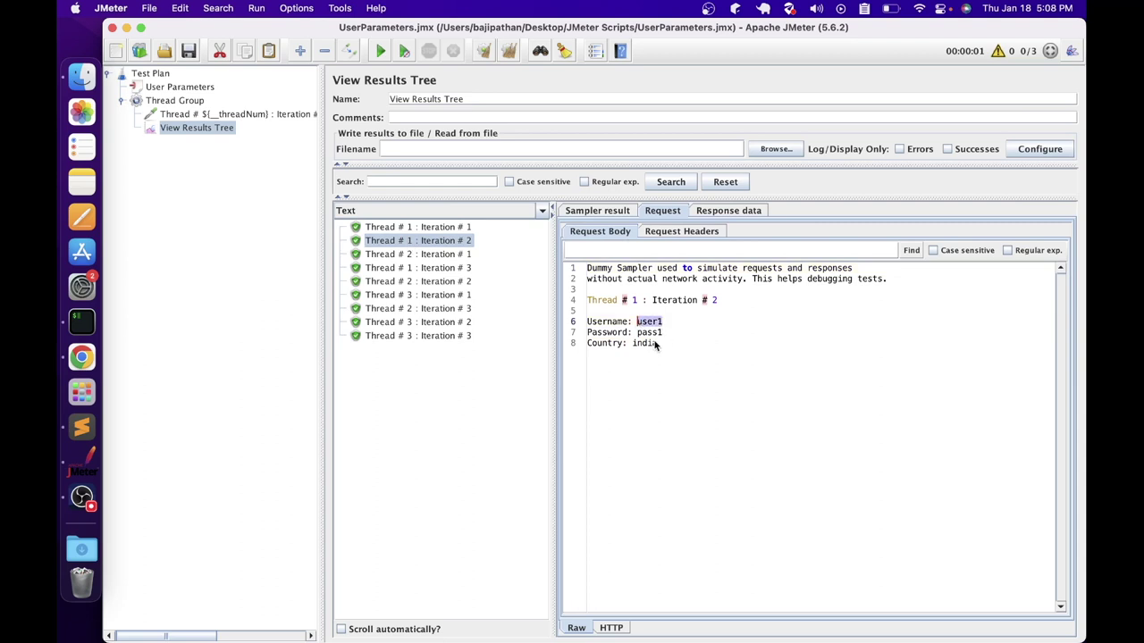
pyautogui.click(409, 268)
pyautogui.click(412, 255)
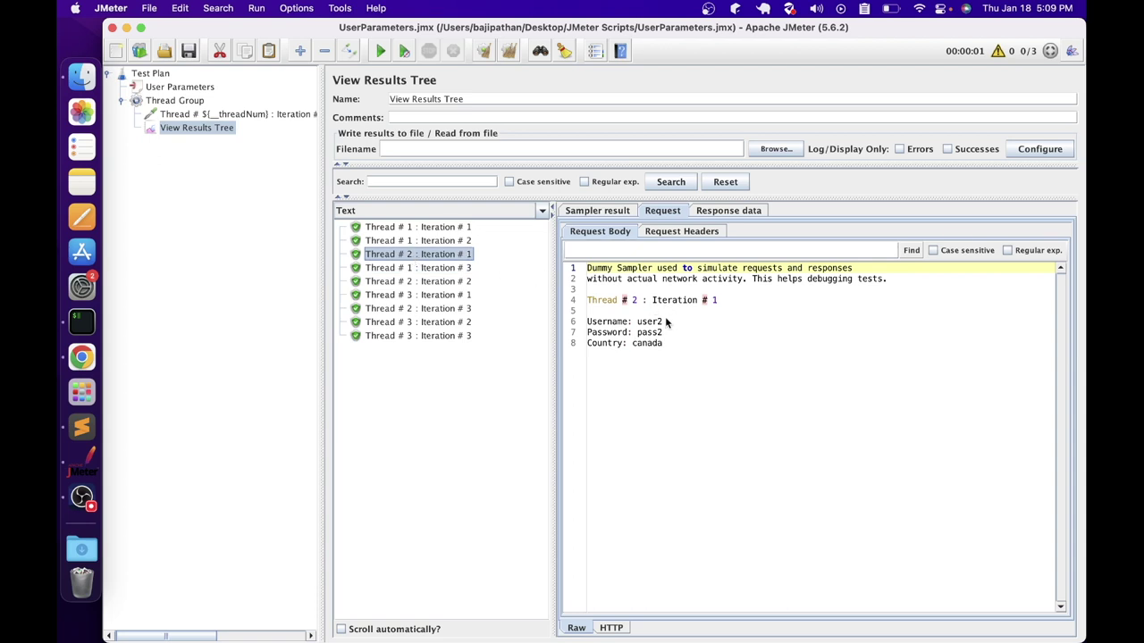
pyautogui.click(443, 282)
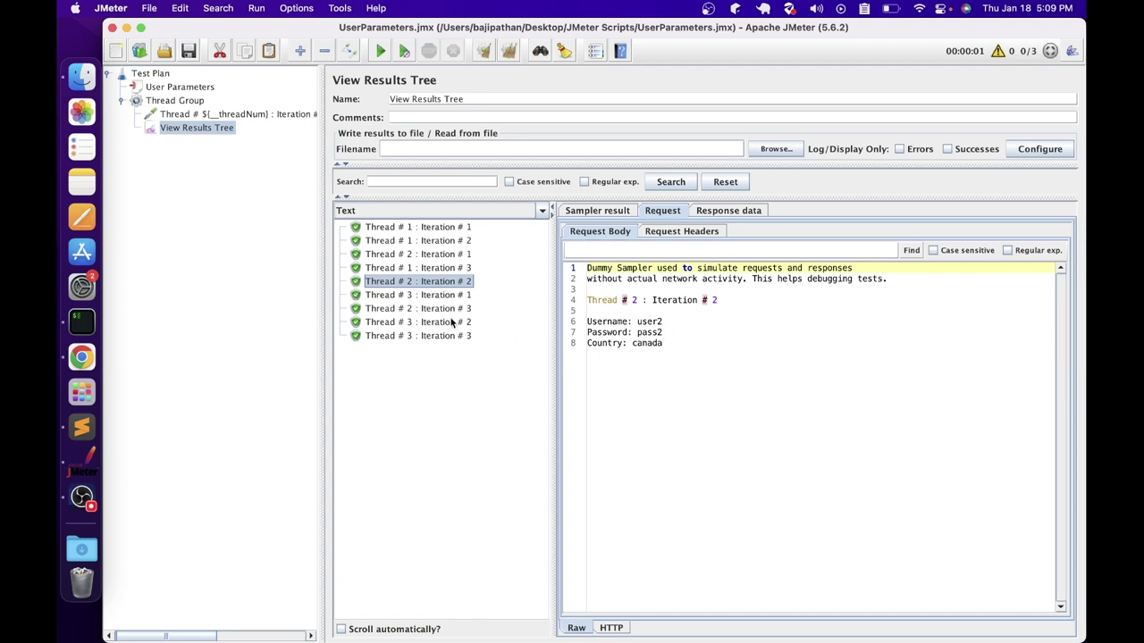
pyautogui.click(448, 309)
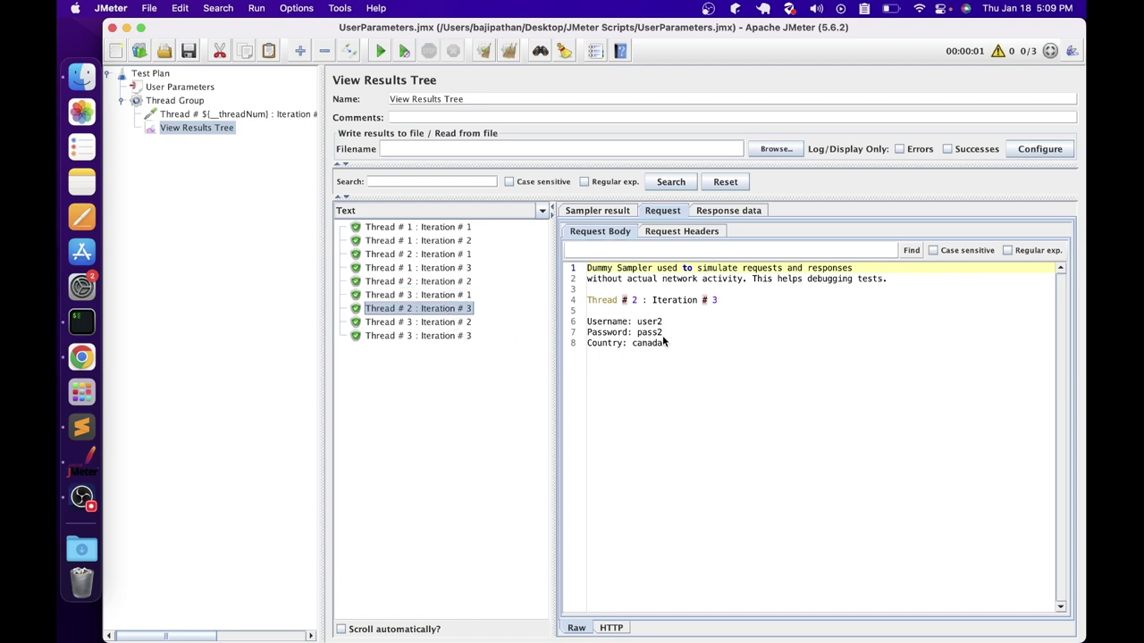
pyautogui.click(415, 295)
pyautogui.click(650, 345)
pyautogui.click(458, 323)
pyautogui.click(449, 336)
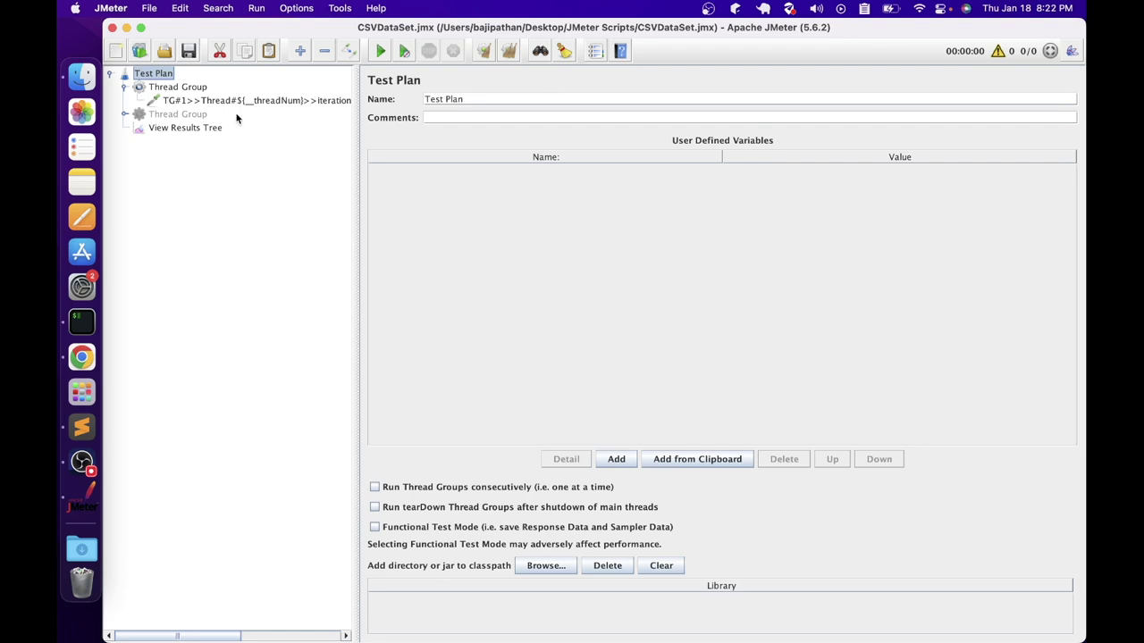
# Check the Thread Group's 2 threads and the TG#1 Dummy Sampler's ${lineNo}, ${firstName}, ${email} variables
pyautogui.click(152, 88)
pyautogui.doubleClick(513, 217)
pyautogui.click(534, 257)
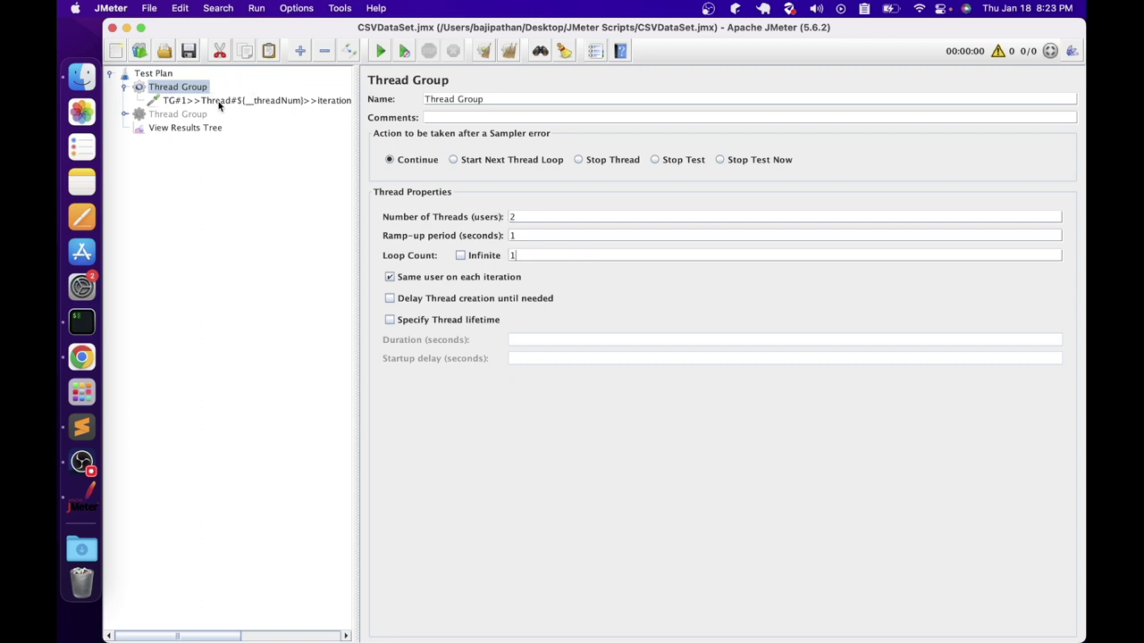
pyautogui.click(219, 102)
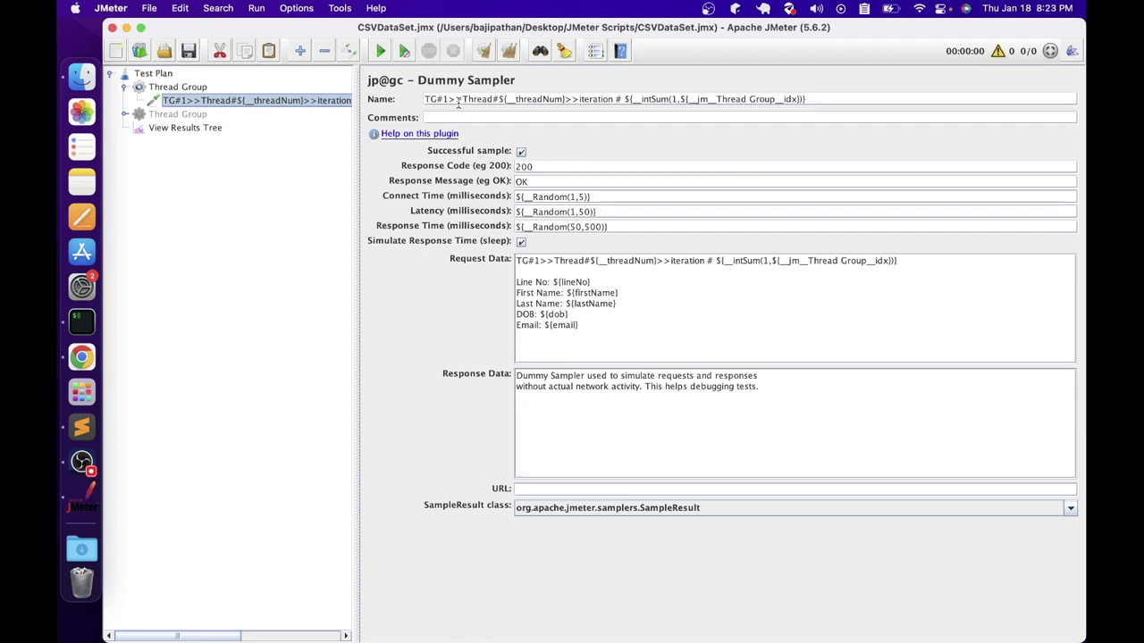
pyautogui.press('Up')
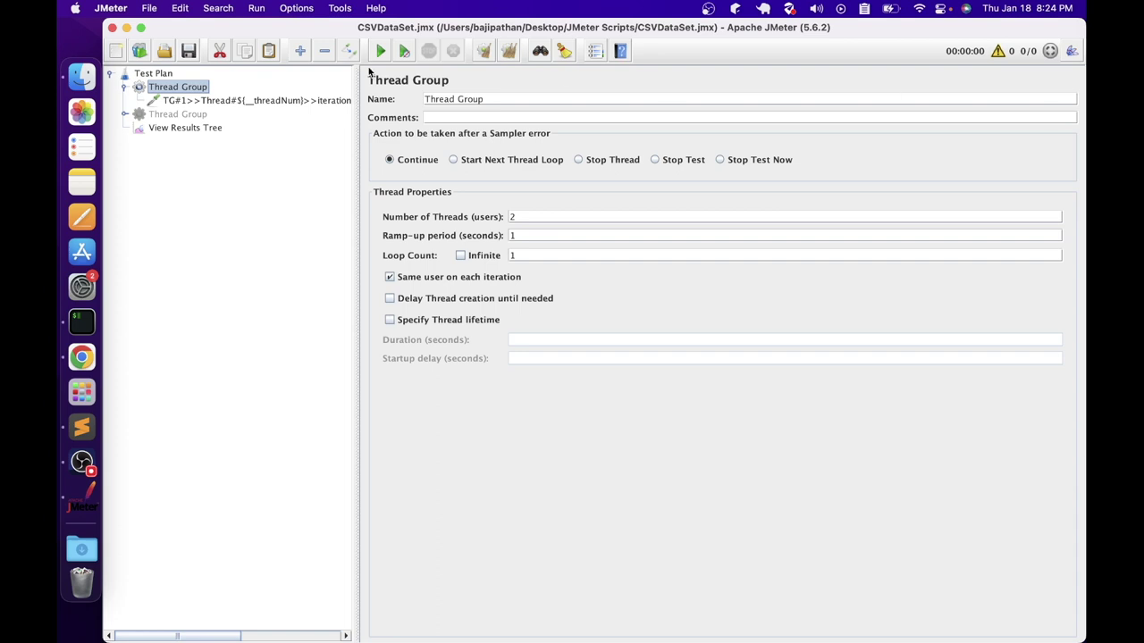
# Open testdata_s.csv from Desktop > JMeter Scripts in Sublime Text and select its contents
pyautogui.click(82, 77)
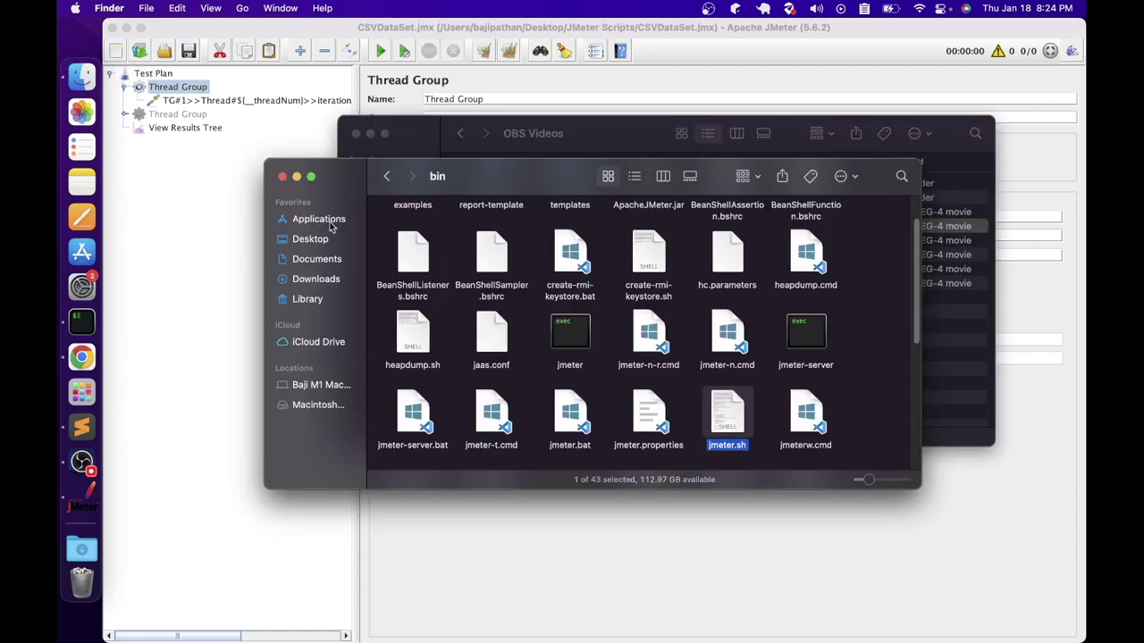
pyautogui.click(309, 245)
pyautogui.click(727, 257)
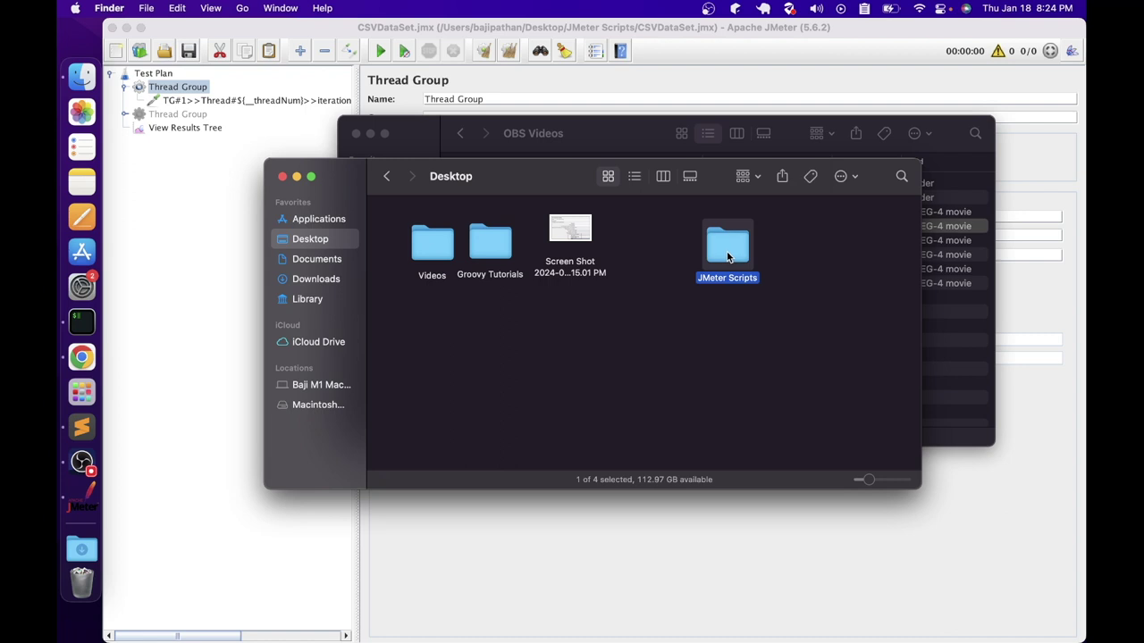
pyautogui.doubleClick(727, 257)
pyautogui.click(574, 320)
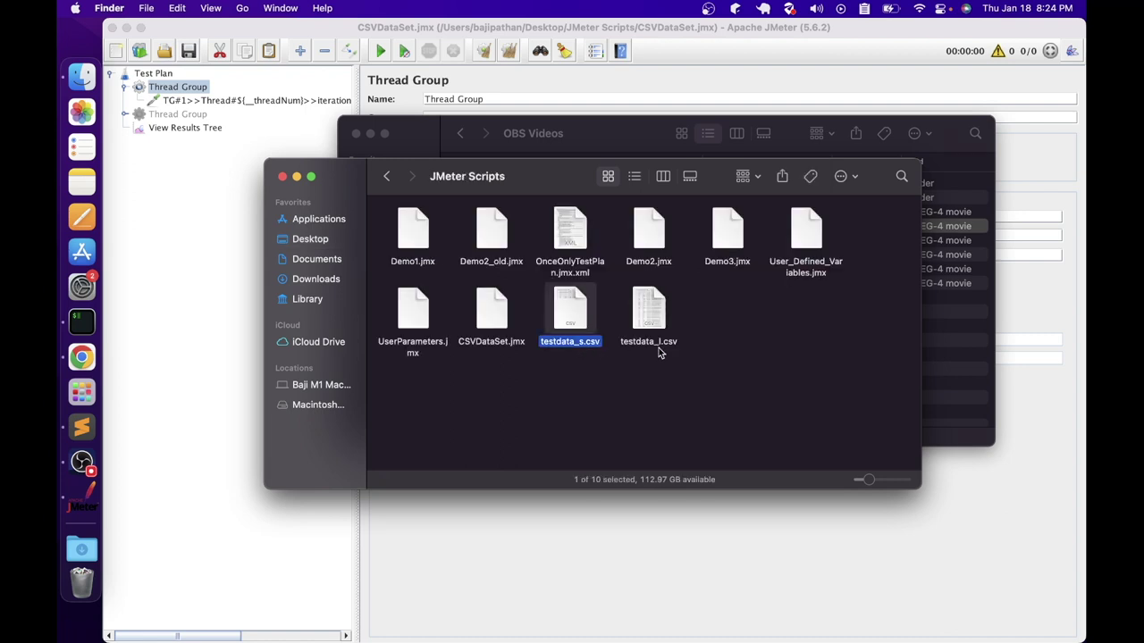
pyautogui.rightClick(569, 310)
pyautogui.moveTo(646, 330)
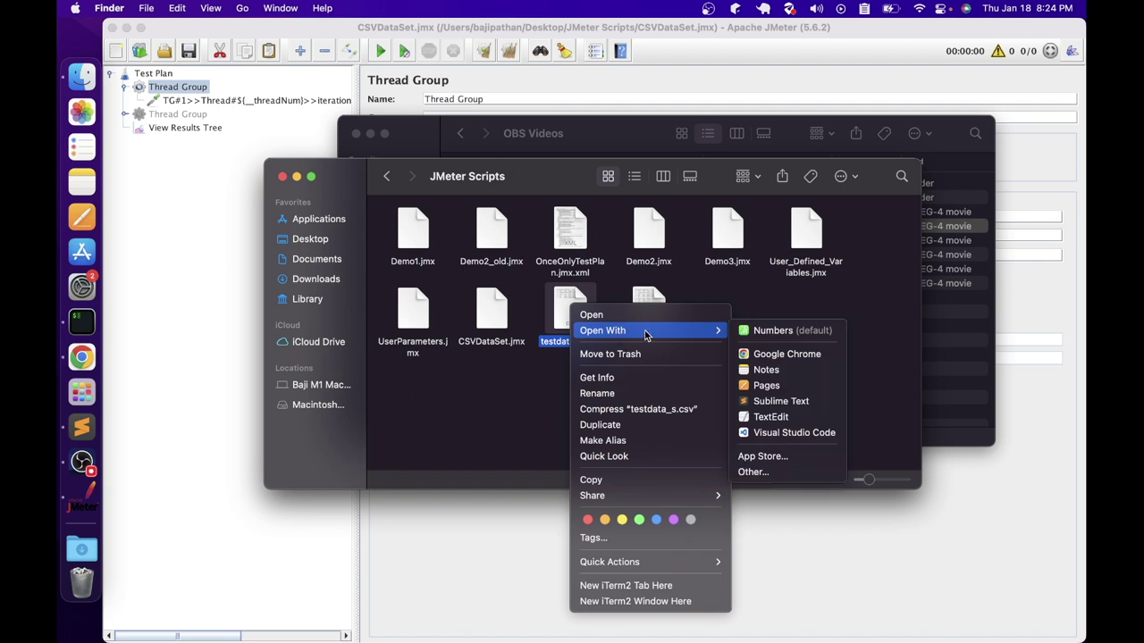
pyautogui.click(780, 401)
pyautogui.moveTo(562, 131); pyautogui.dragTo(303, 70)
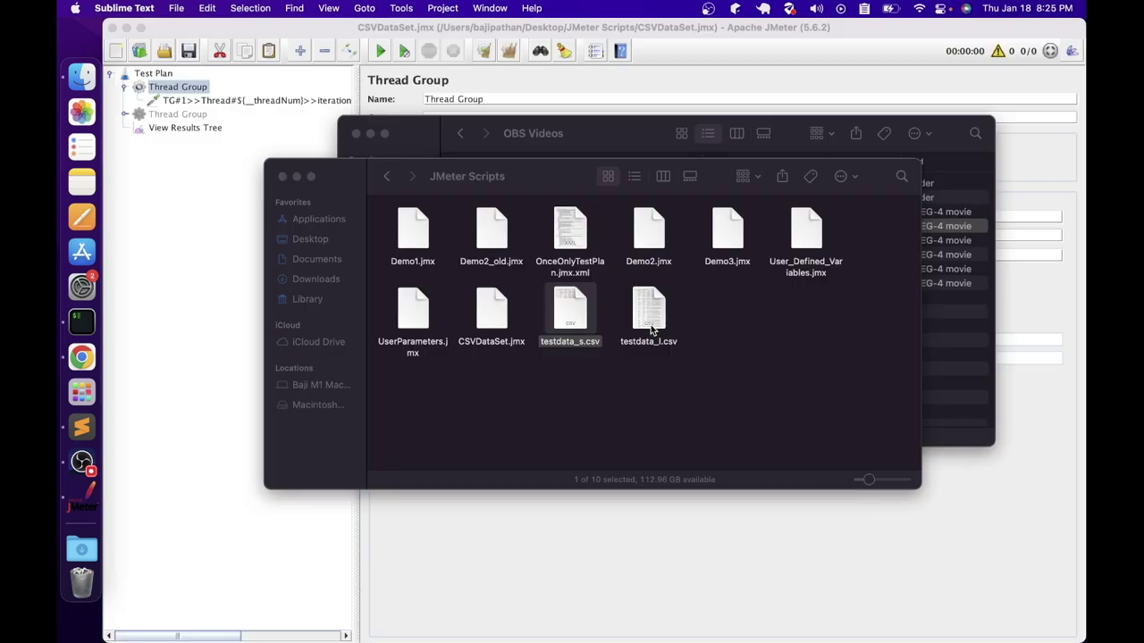
# Open testdata_l.csv in Sublime Text, review its header and rows 2–41, then return to JMeter
pyautogui.rightClick(651, 324)
pyautogui.moveTo(693, 353)
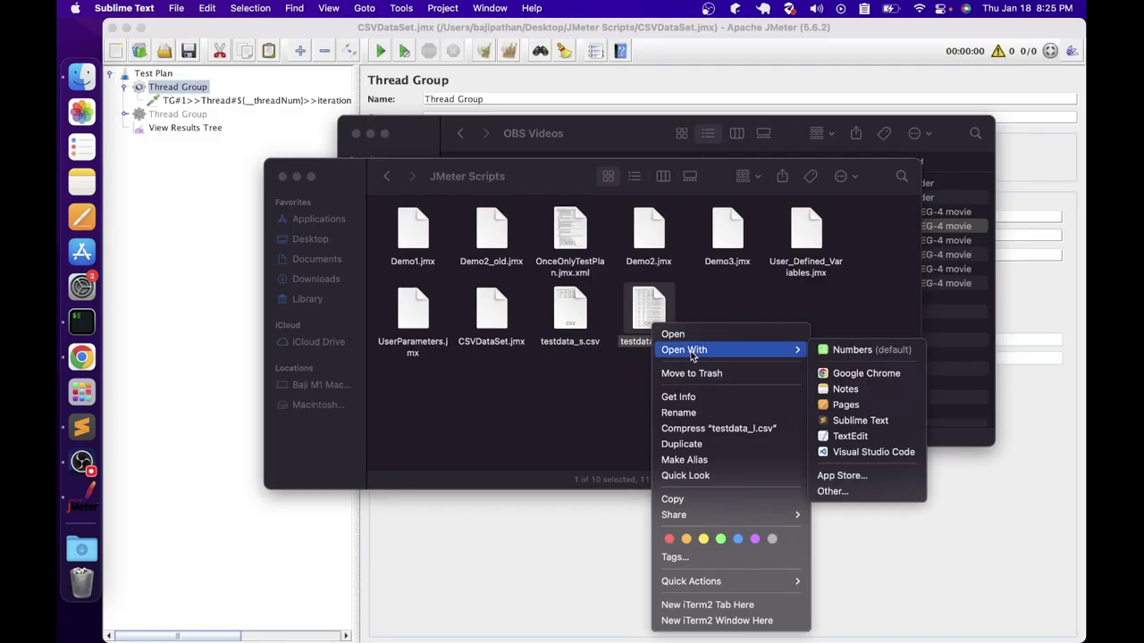
pyautogui.click(858, 420)
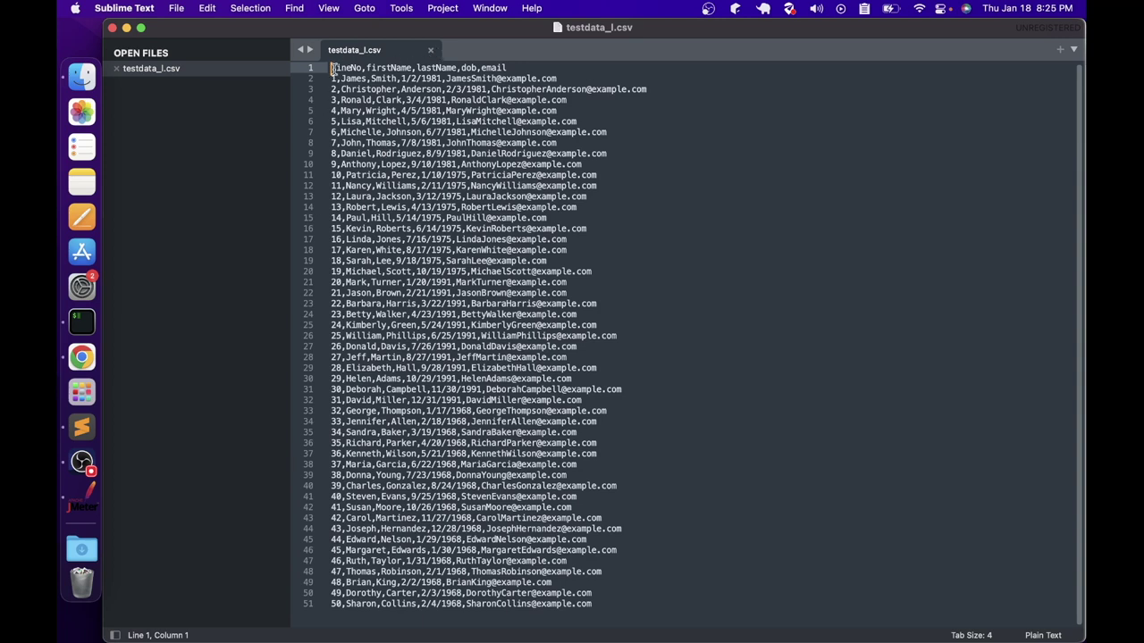
pyautogui.moveTo(331, 69); pyautogui.dragTo(549, 68)
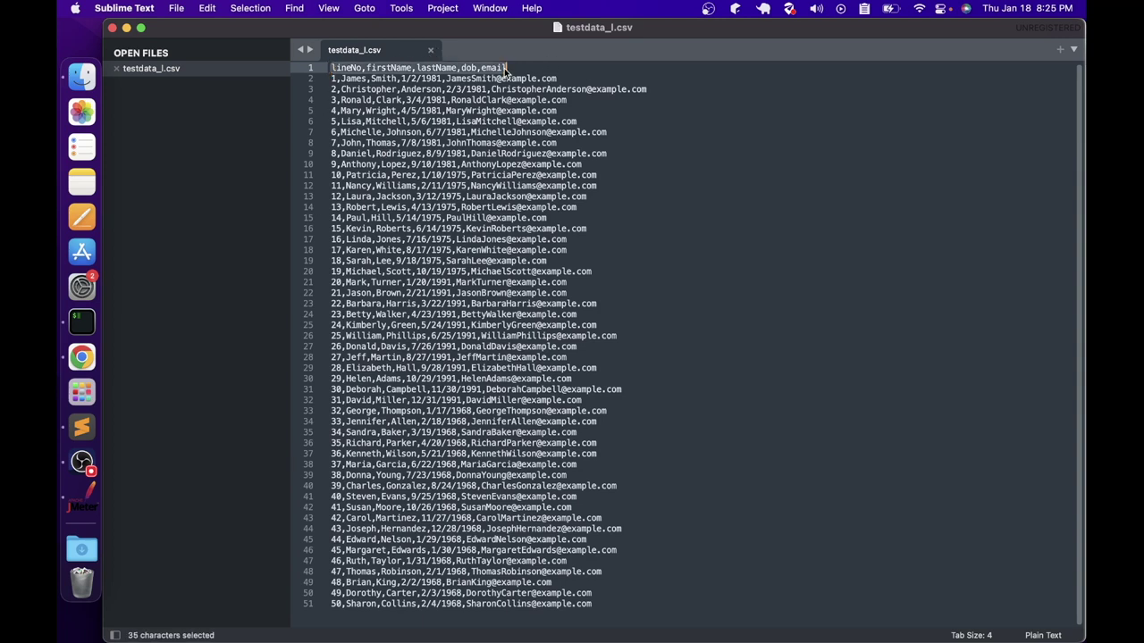
pyautogui.click(416, 69)
pyautogui.click(490, 68)
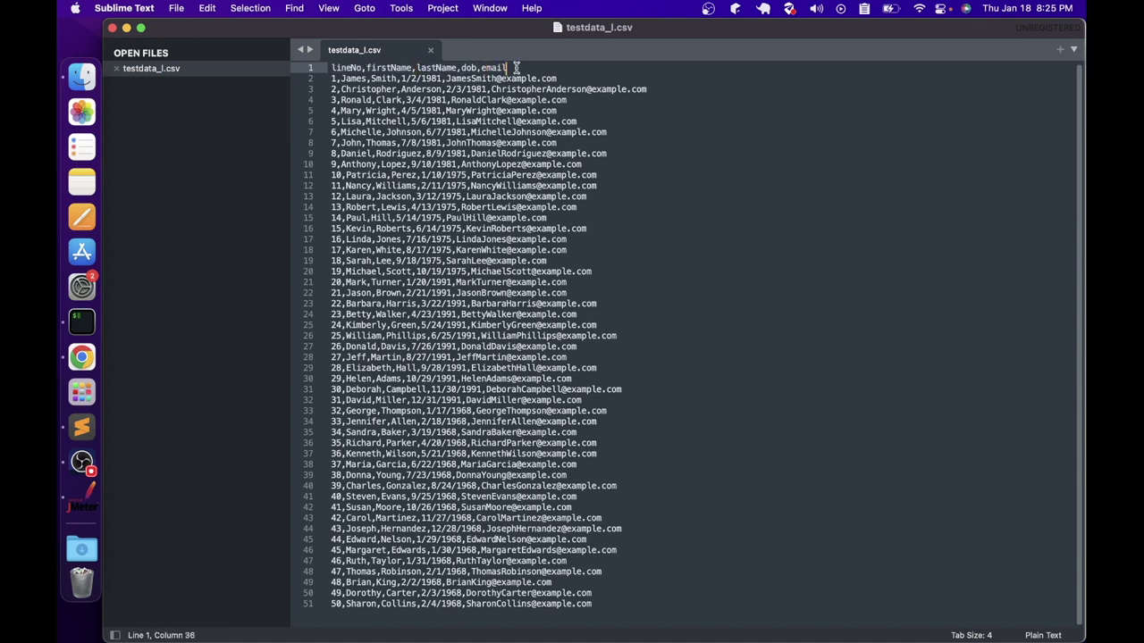
pyautogui.moveTo(331, 79); pyautogui.dragTo(507, 494)
pyautogui.press('super+Tab')
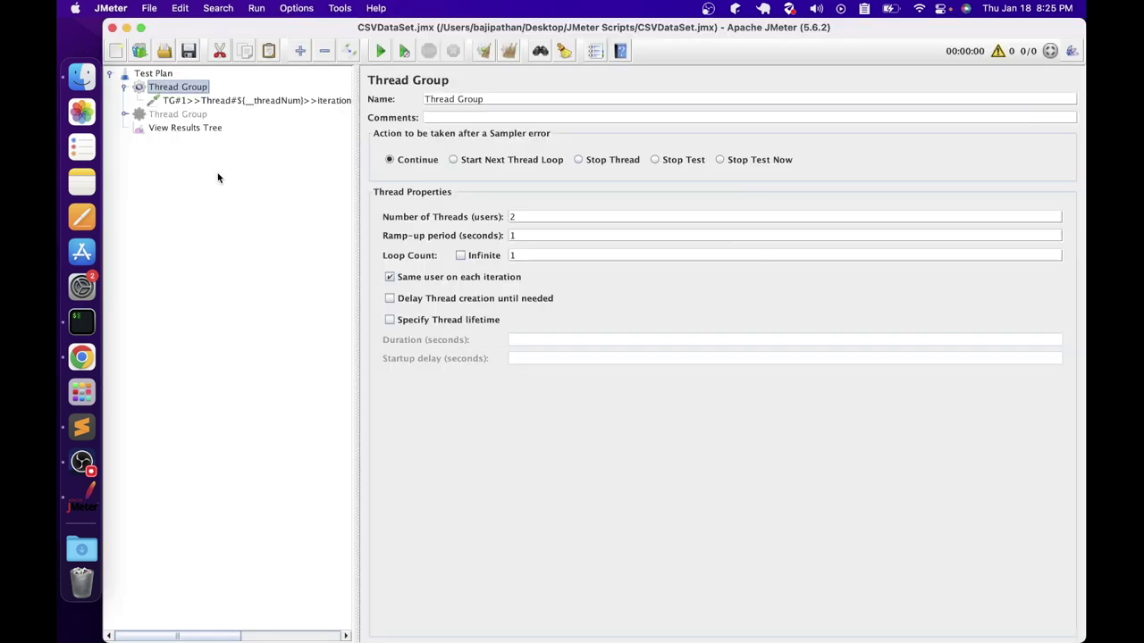
# Add a CSV Data Set Config under the Test Plan via Add > Config Element
pyautogui.click(166, 76)
pyautogui.rightClick(167, 76)
pyautogui.moveTo(180, 83)
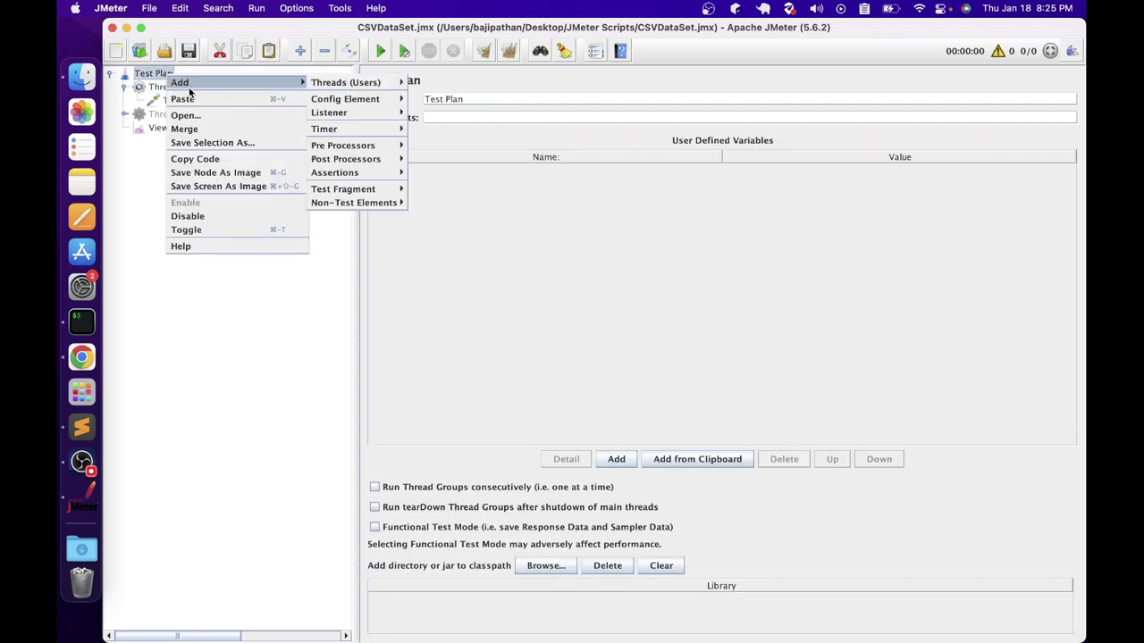
pyautogui.moveTo(345, 96)
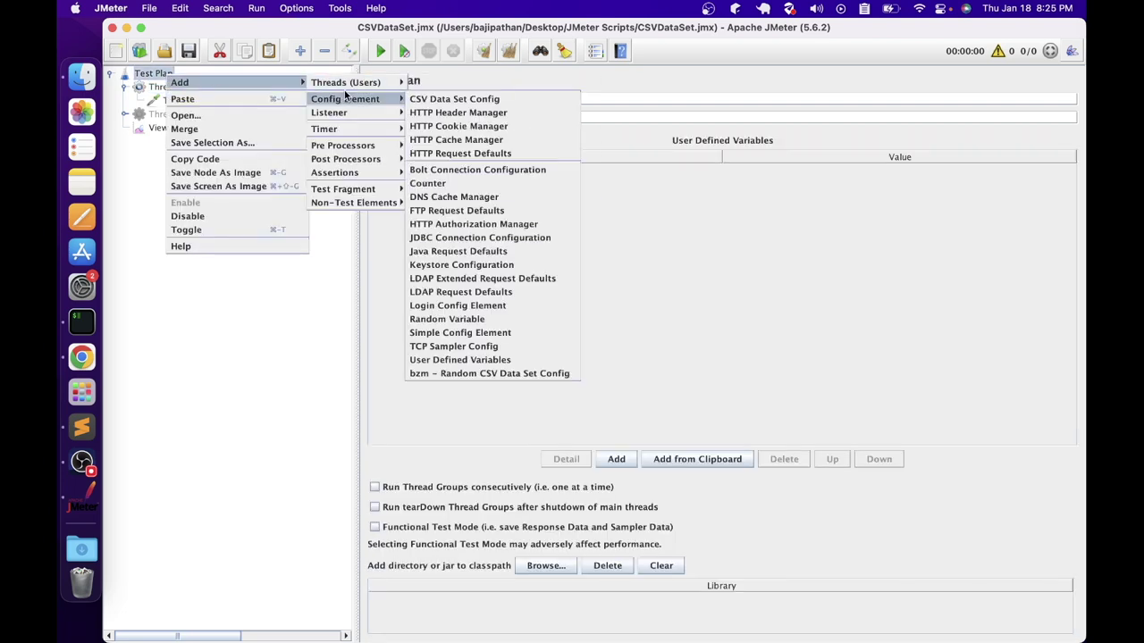
pyautogui.click(455, 100)
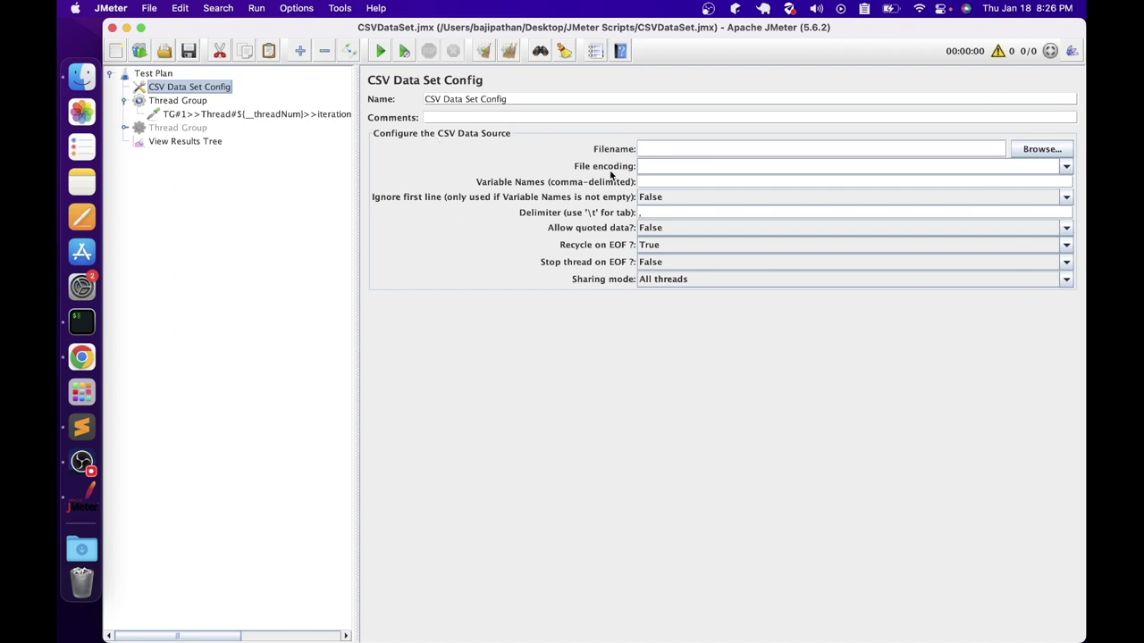
# Browse to testdata_s.csv as the Filename, then strip its folder path leaving only testdata_s.csv
pyautogui.click(691, 154)
pyautogui.click(1038, 150)
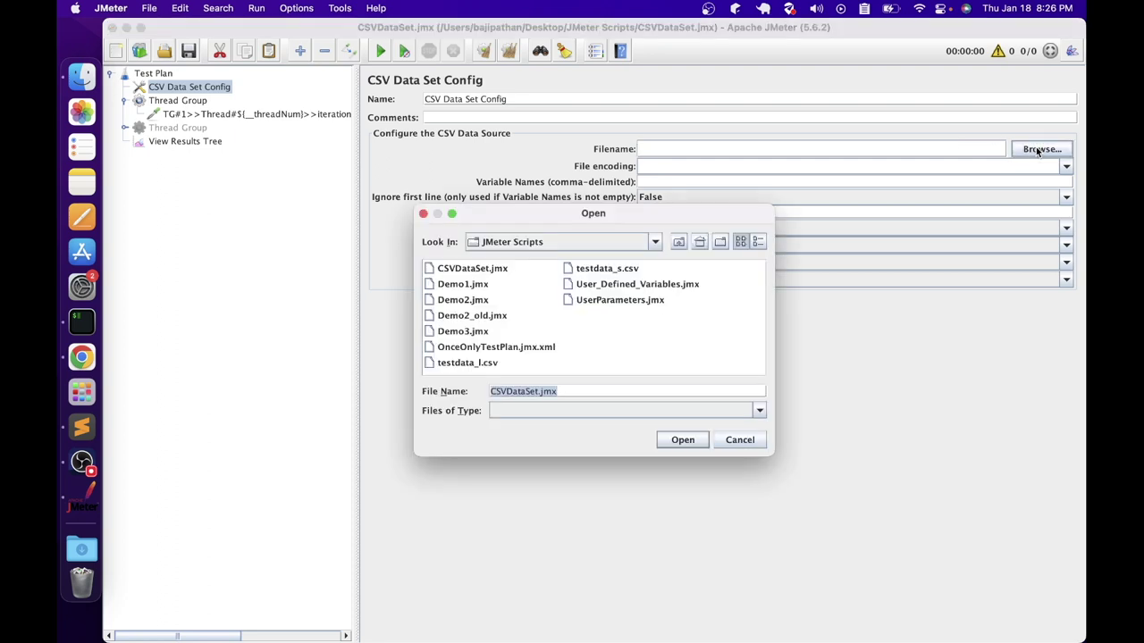
pyautogui.click(582, 272)
pyautogui.click(679, 440)
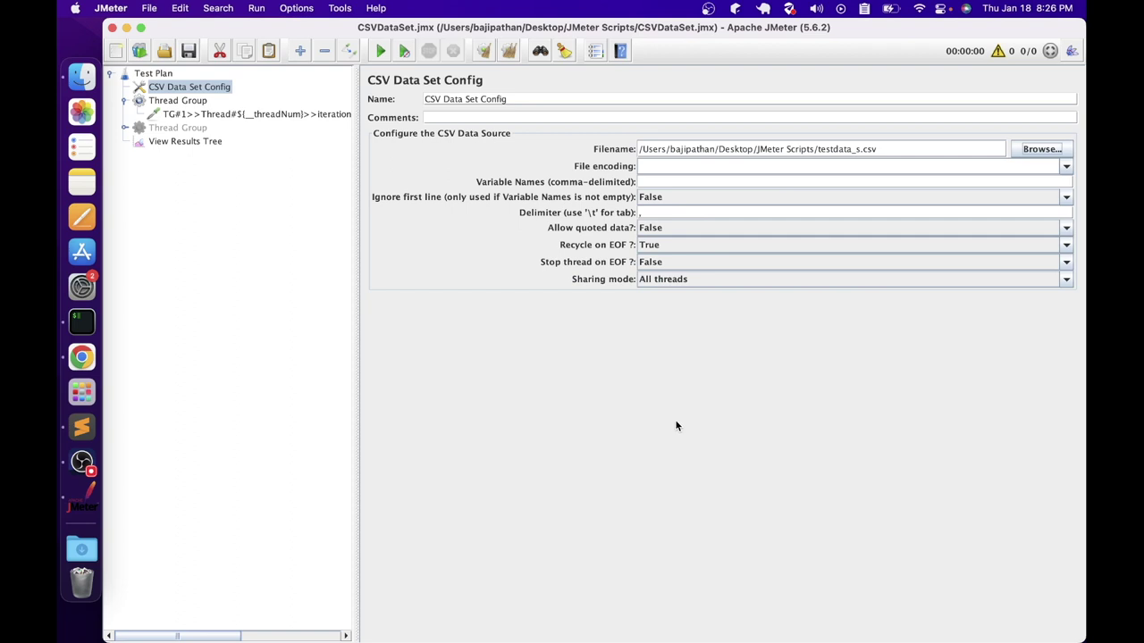
pyautogui.tripleClick(649, 149)
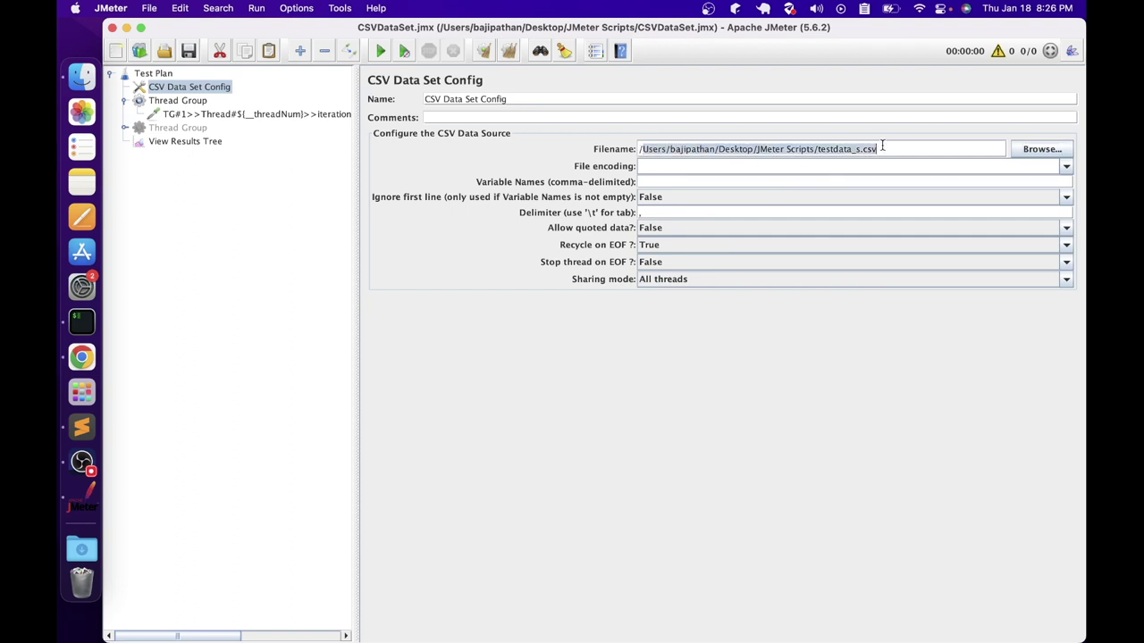
pyautogui.click(882, 148)
pyautogui.moveTo(816, 148); pyautogui.dragTo(640, 148)
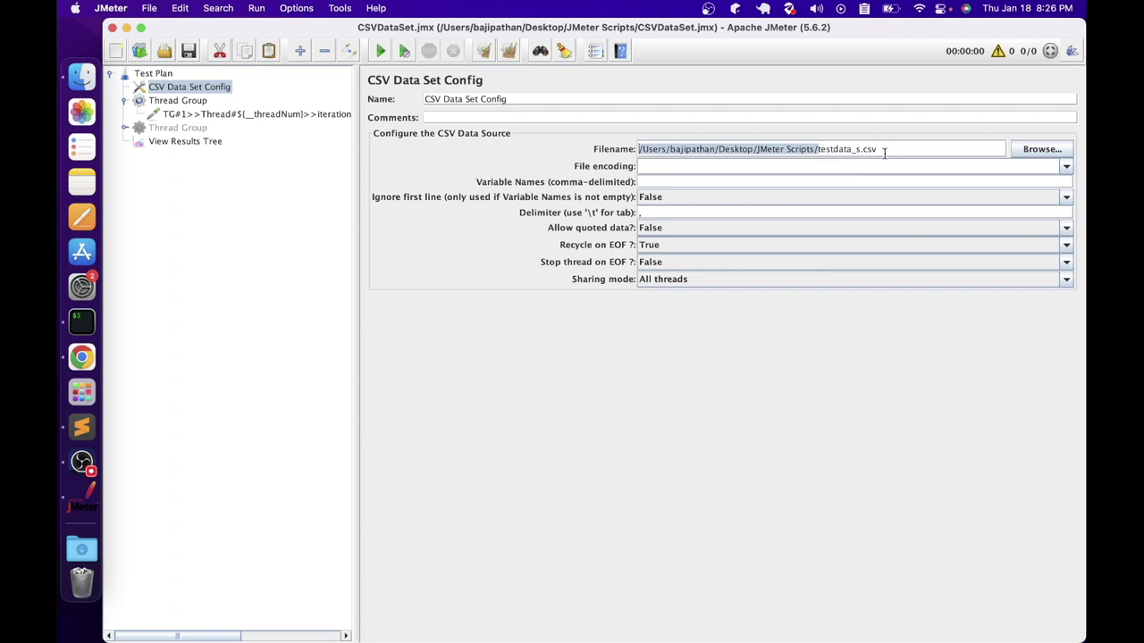
pyautogui.press('BackSpace')
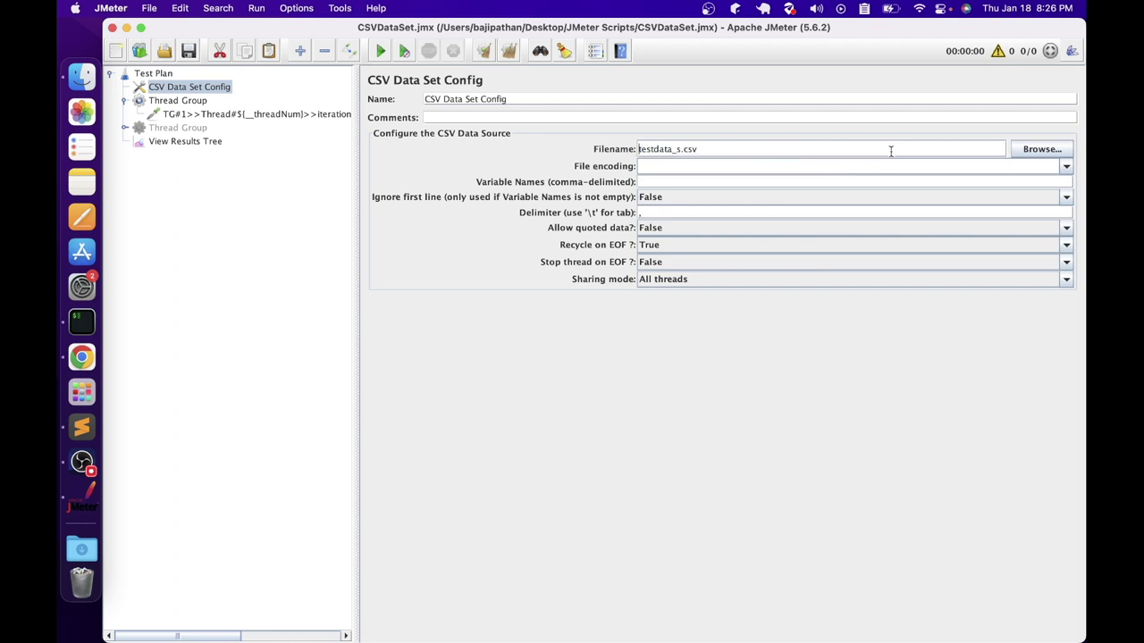
pyautogui.click(736, 167)
pyautogui.click(1065, 167)
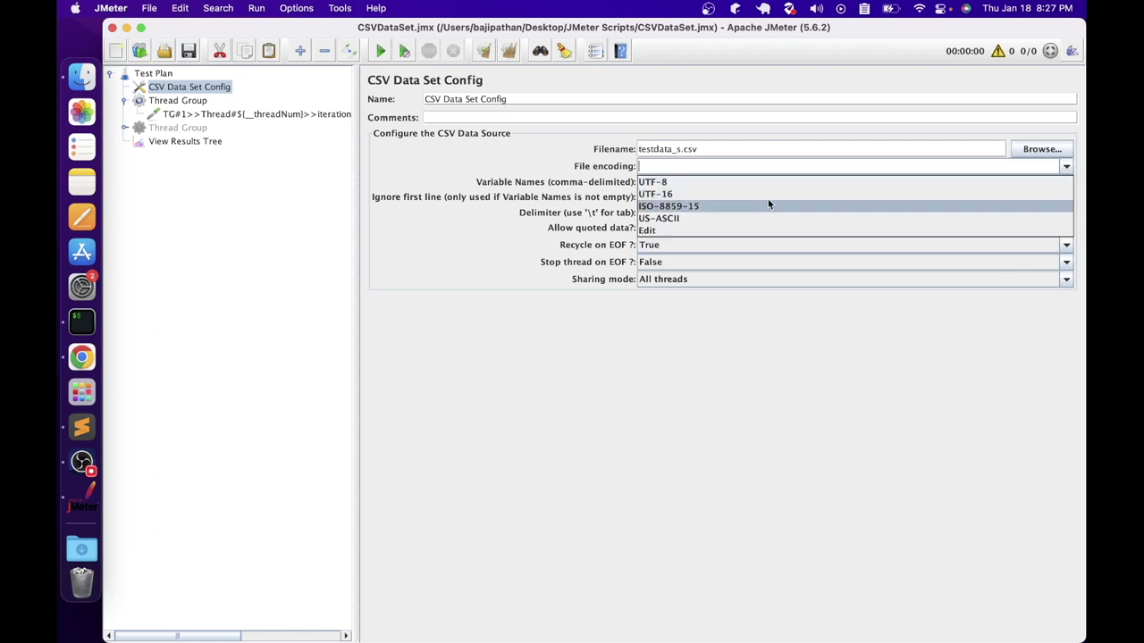
pyautogui.click(627, 197)
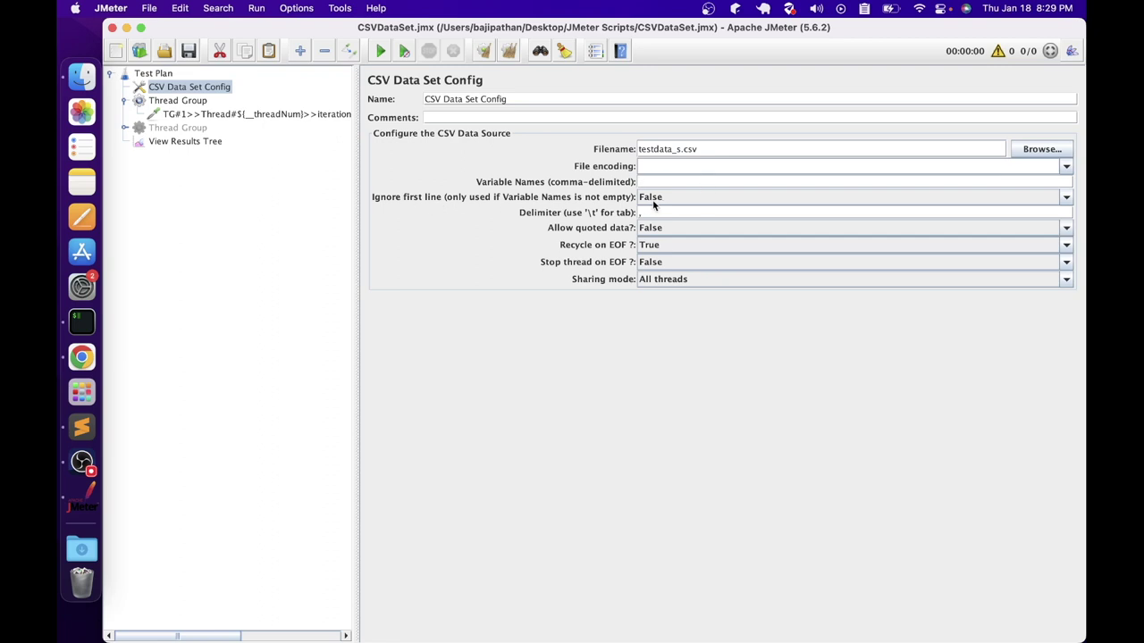
pyautogui.click(641, 182)
# View testdata_s.csv's first data row in Sublime Text, then open JMeter's Allow quoted data choices
pyautogui.click(88, 87)
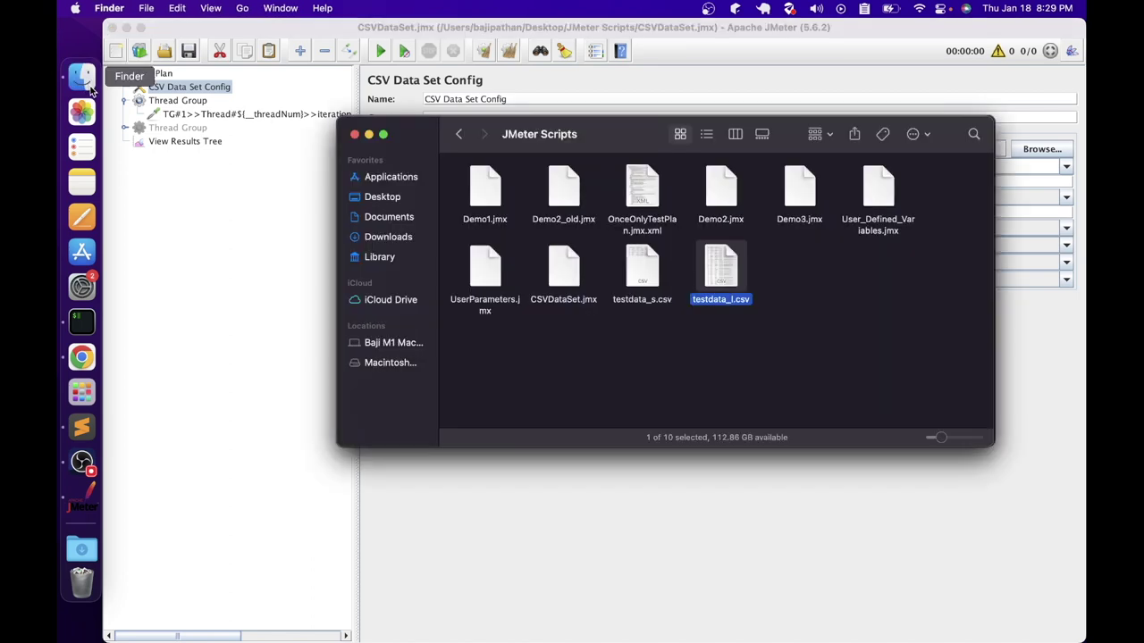
pyautogui.rightClick(643, 283)
pyautogui.moveTo(663, 316)
pyautogui.click(855, 376)
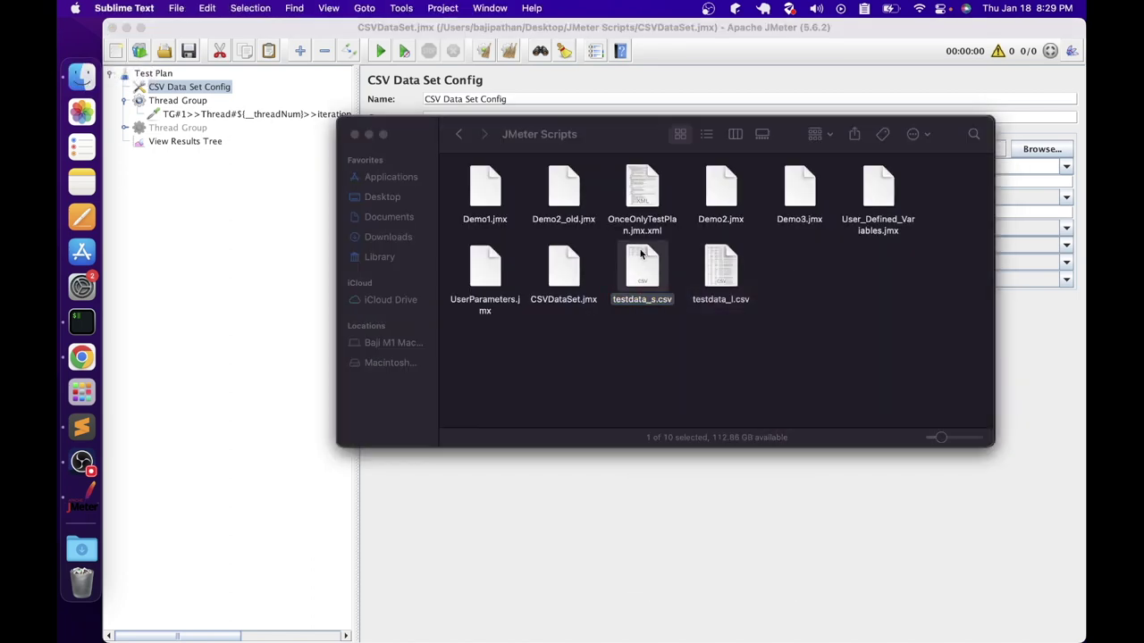
pyautogui.click(340, 79)
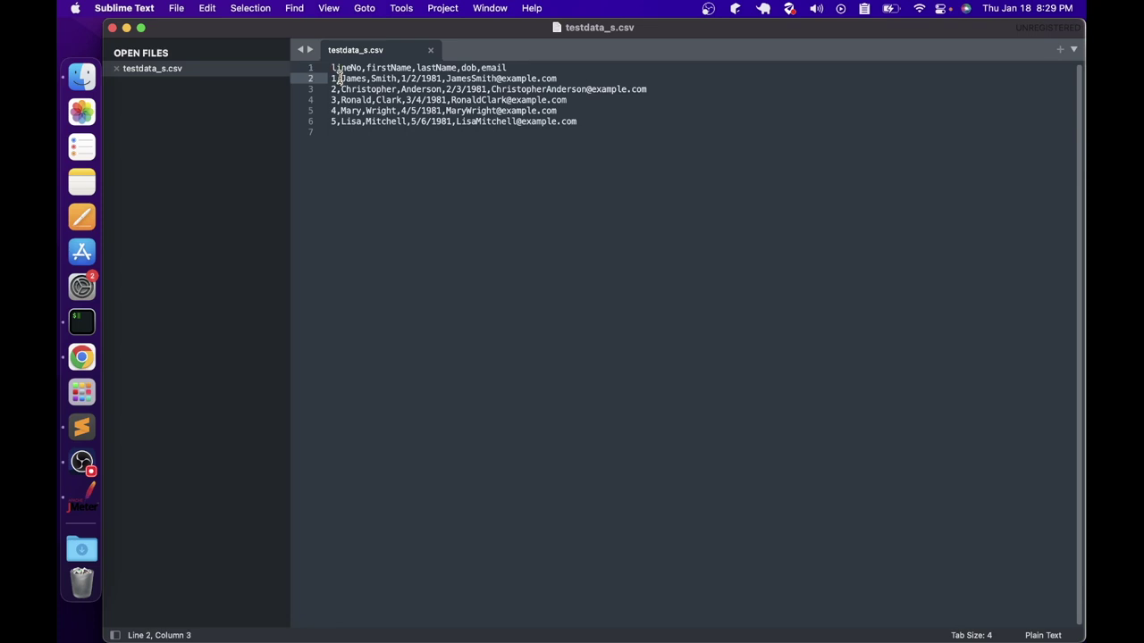
pyautogui.click(365, 78)
pyautogui.click(396, 78)
pyautogui.click(687, 228)
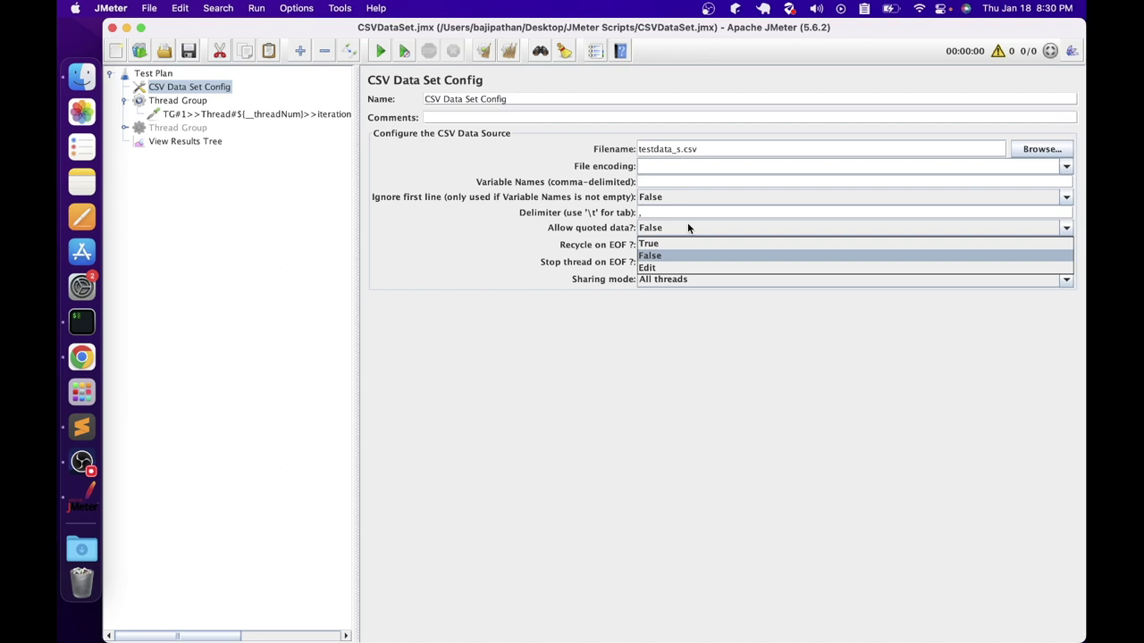
pyautogui.click(666, 256)
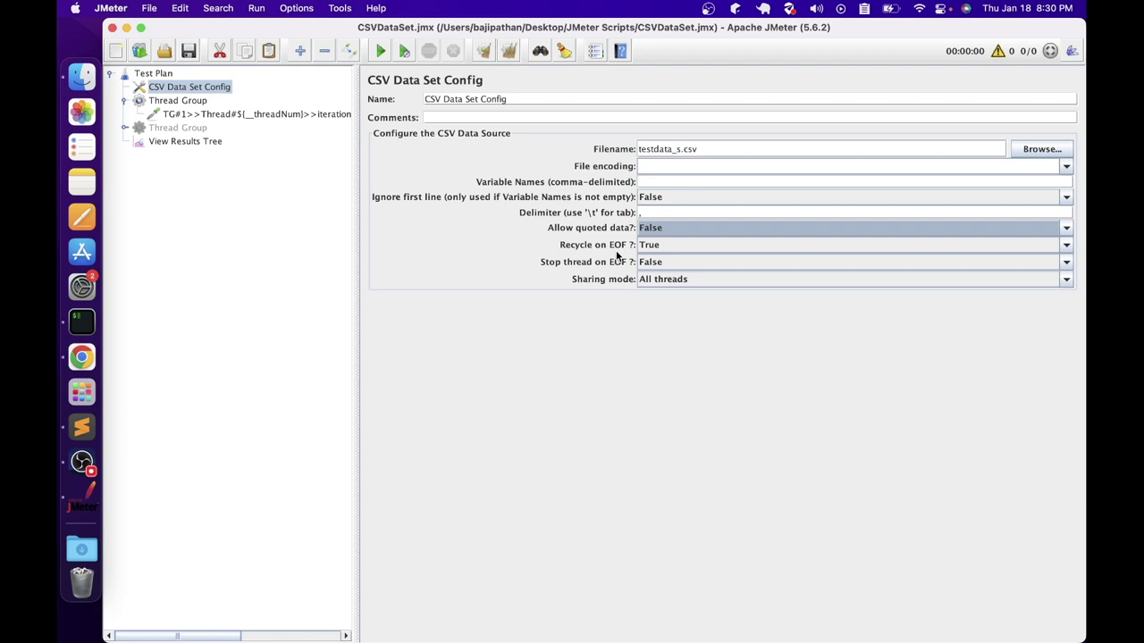
pyautogui.click(671, 247)
pyautogui.click(671, 275)
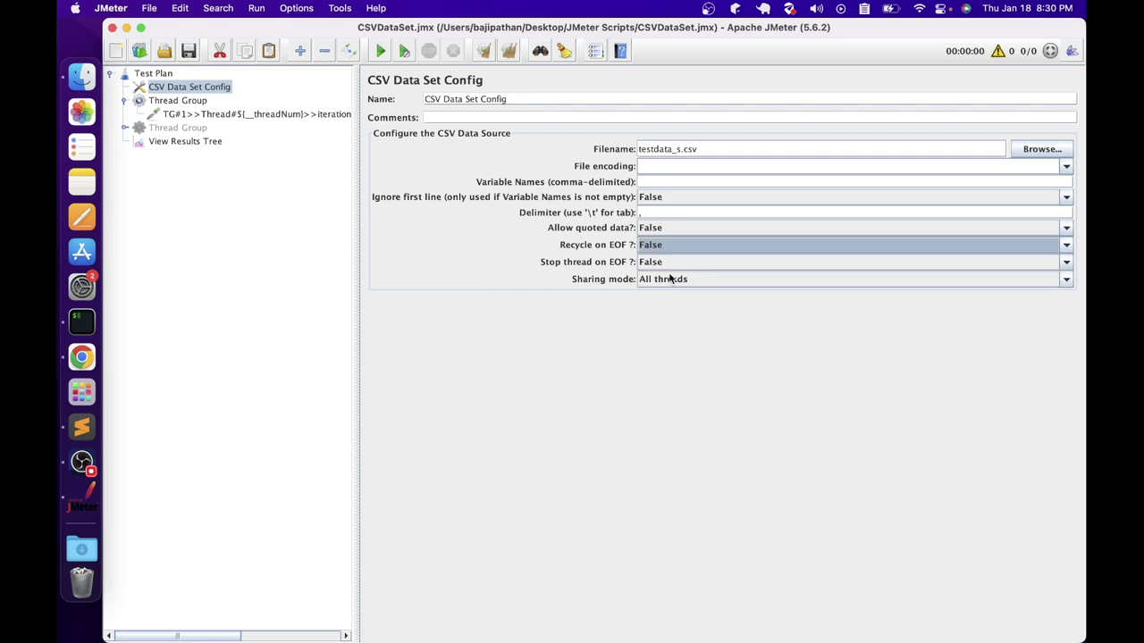
pyautogui.click(688, 245)
pyautogui.click(679, 261)
pyautogui.click(683, 284)
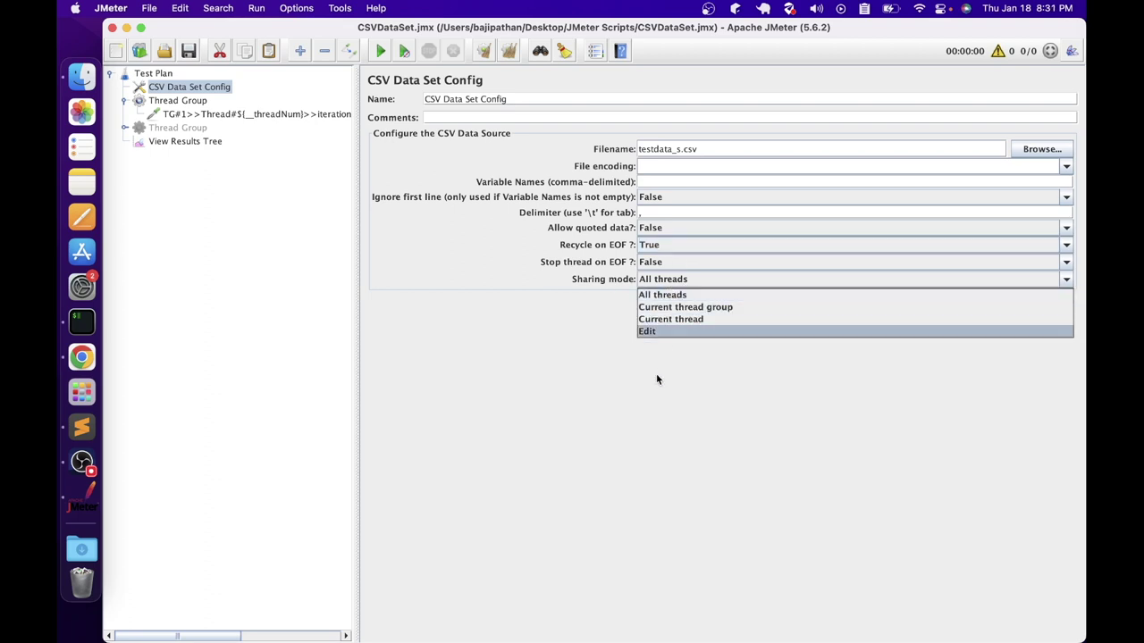
pyautogui.click(651, 295)
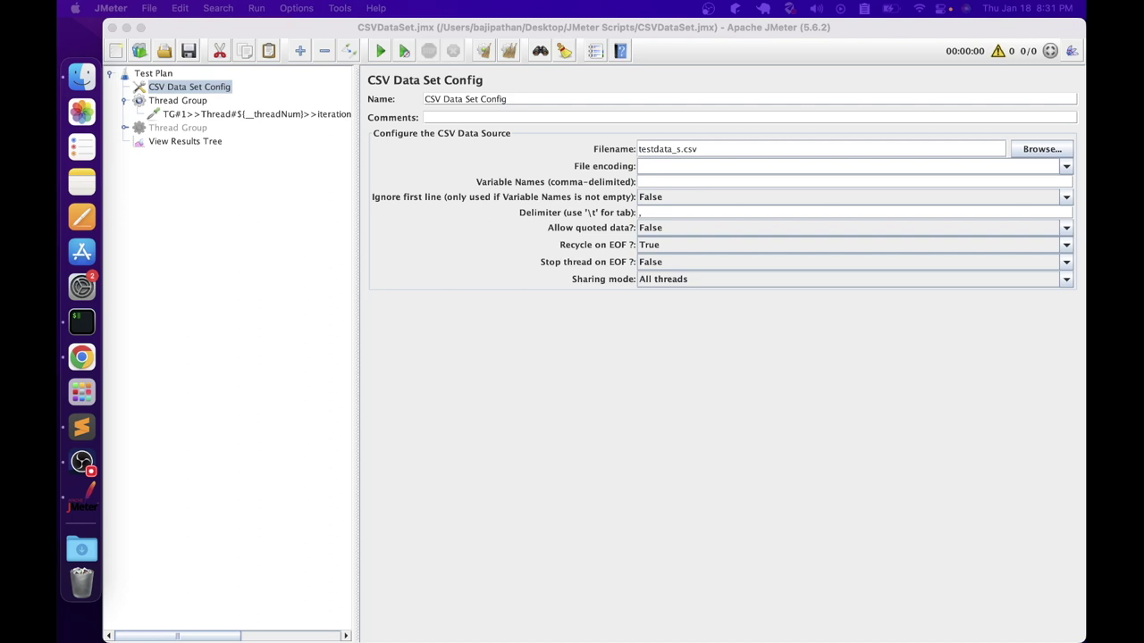
# Review the Thread Group's loop count and start a test run from View Results Tree
pyautogui.click(187, 100)
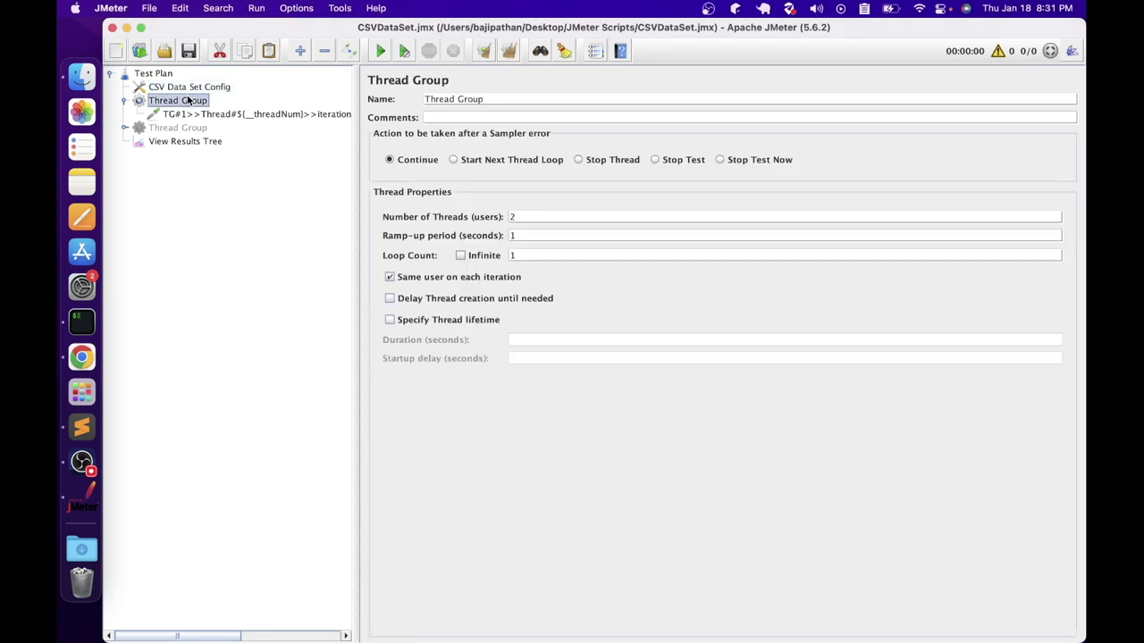
pyautogui.moveTo(531, 256); pyautogui.dragTo(496, 261)
pyautogui.click(220, 143)
pyautogui.click(381, 51)
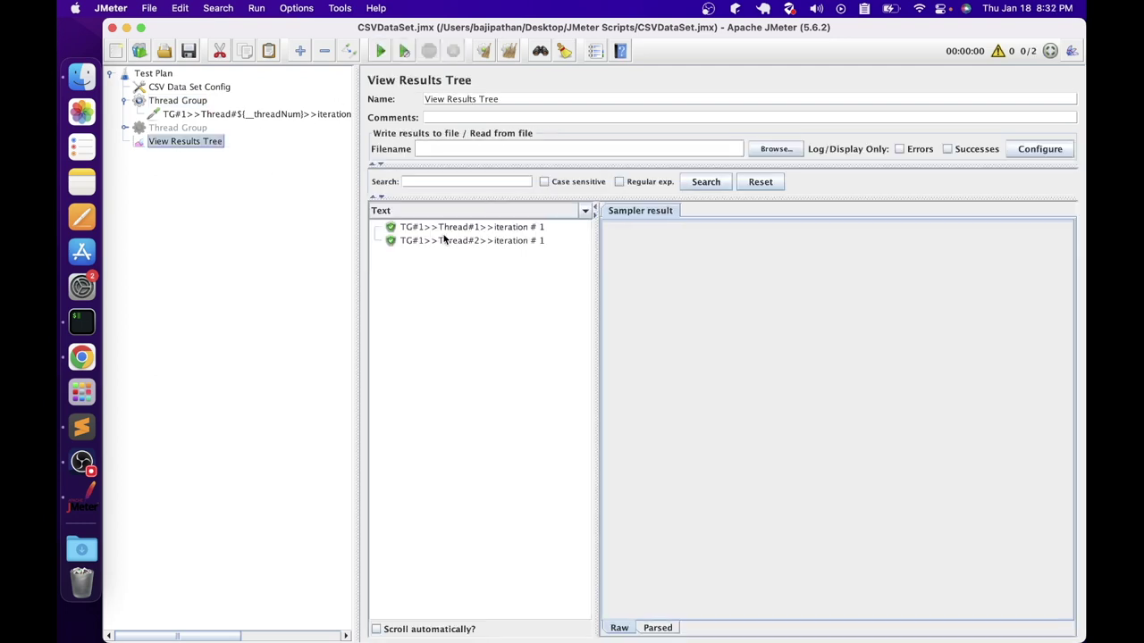
# Confirm Thread 1 read CSV Line No 1 and Thread 2 Line No 2, then set Loop Count to 2
pyautogui.click(446, 240)
pyautogui.click(442, 227)
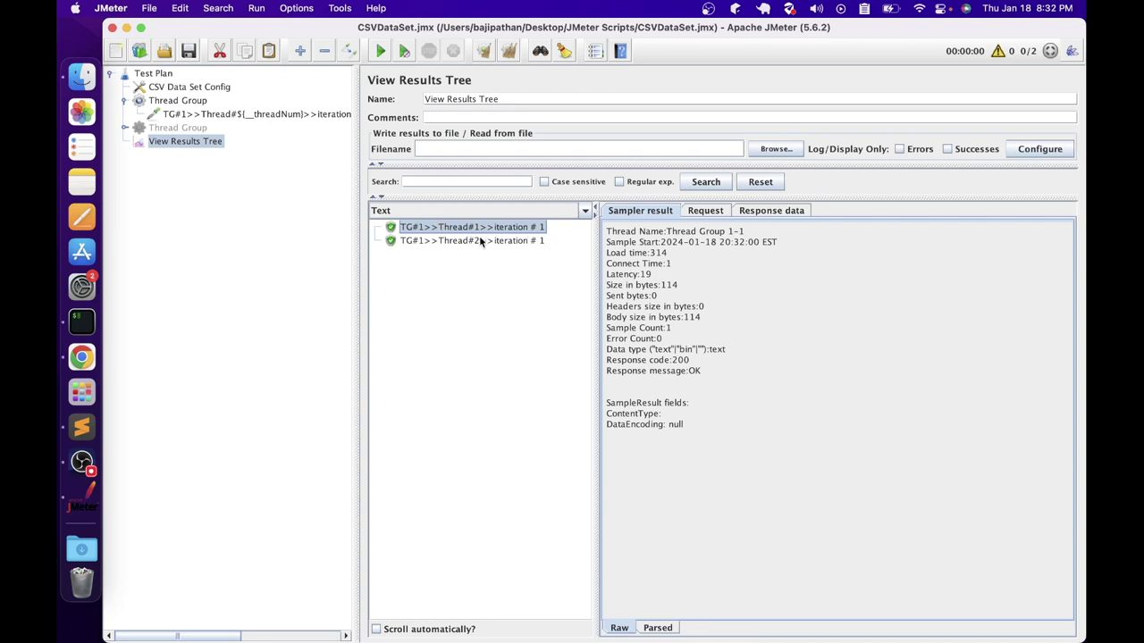
pyautogui.click(480, 241)
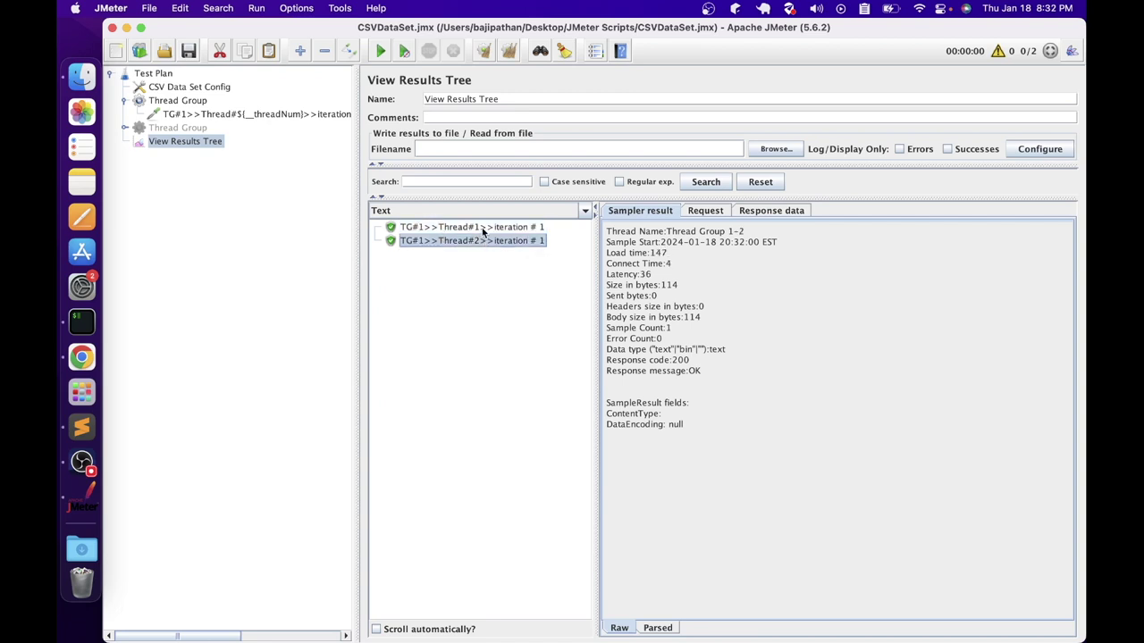
pyautogui.click(483, 229)
pyautogui.click(462, 240)
pyautogui.click(696, 213)
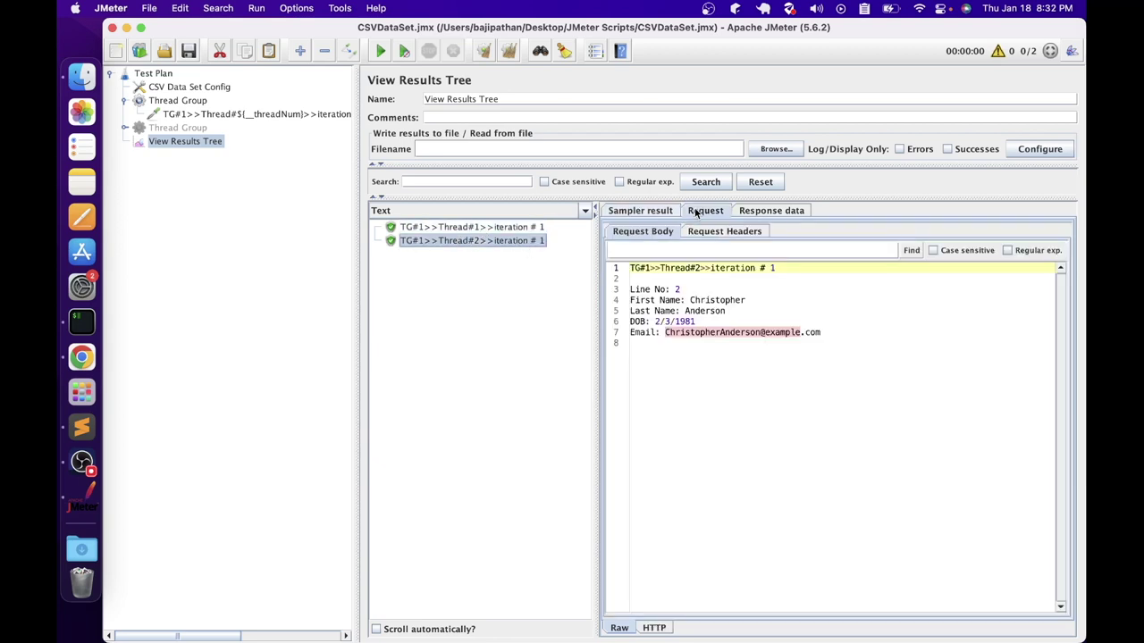
pyautogui.click(487, 229)
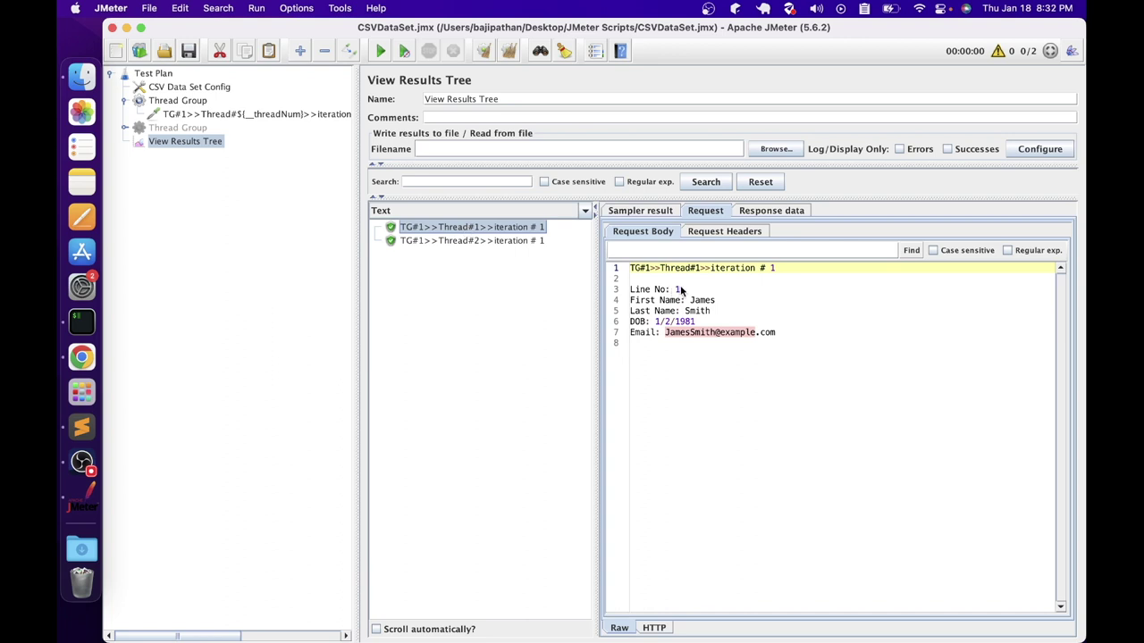
pyautogui.moveTo(681, 291); pyautogui.dragTo(615, 284)
pyautogui.click(517, 240)
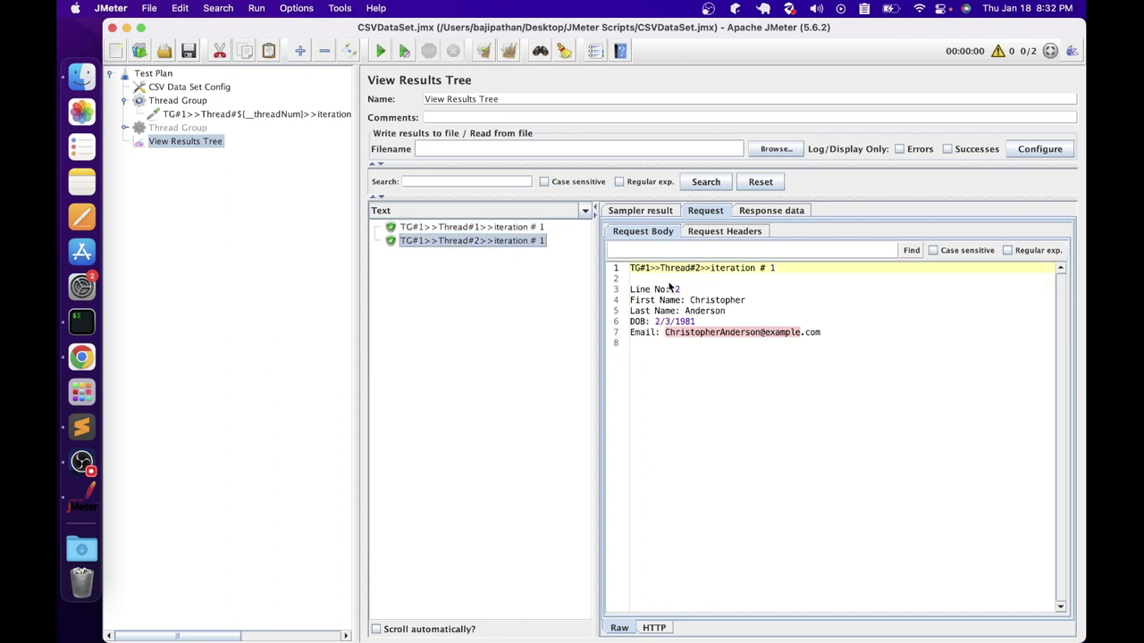
pyautogui.moveTo(693, 290); pyautogui.dragTo(648, 283)
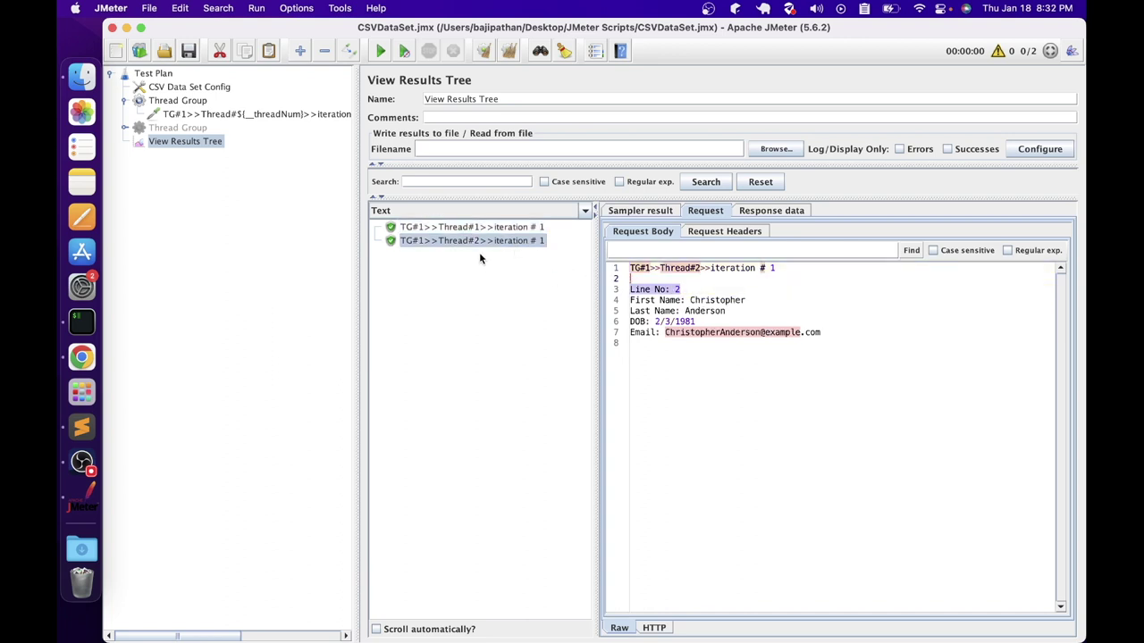
pyautogui.click(177, 102)
pyautogui.write('2')
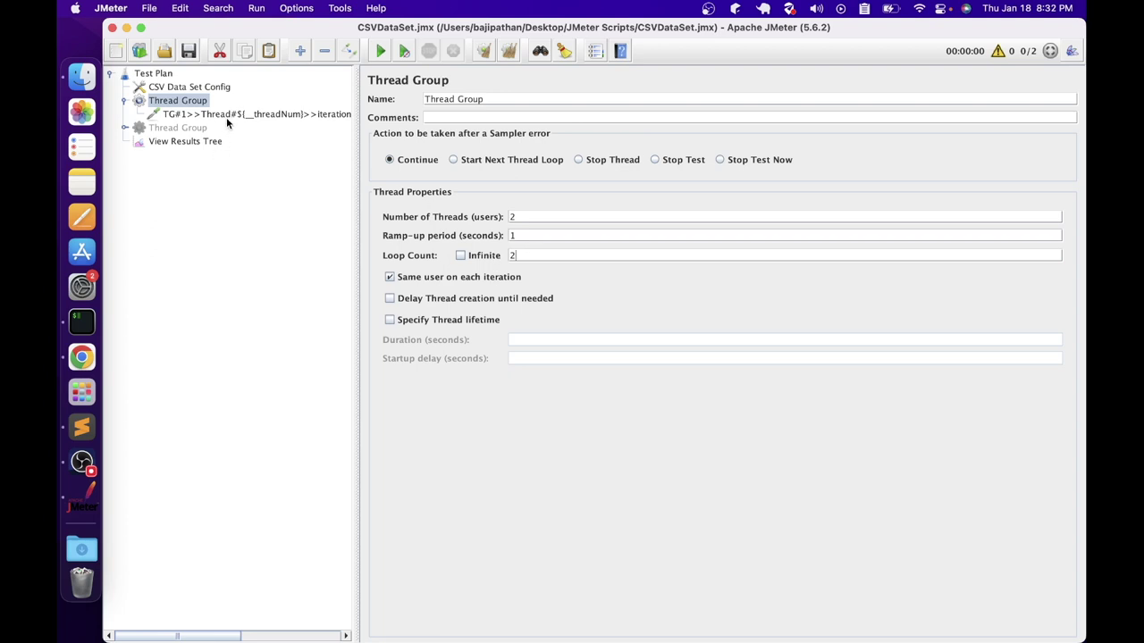
# Clear the results, rerun, and check the Line No values of both threads' two iterations
pyautogui.click(206, 141)
pyautogui.click(509, 51)
pyautogui.click(380, 51)
pyautogui.click(473, 229)
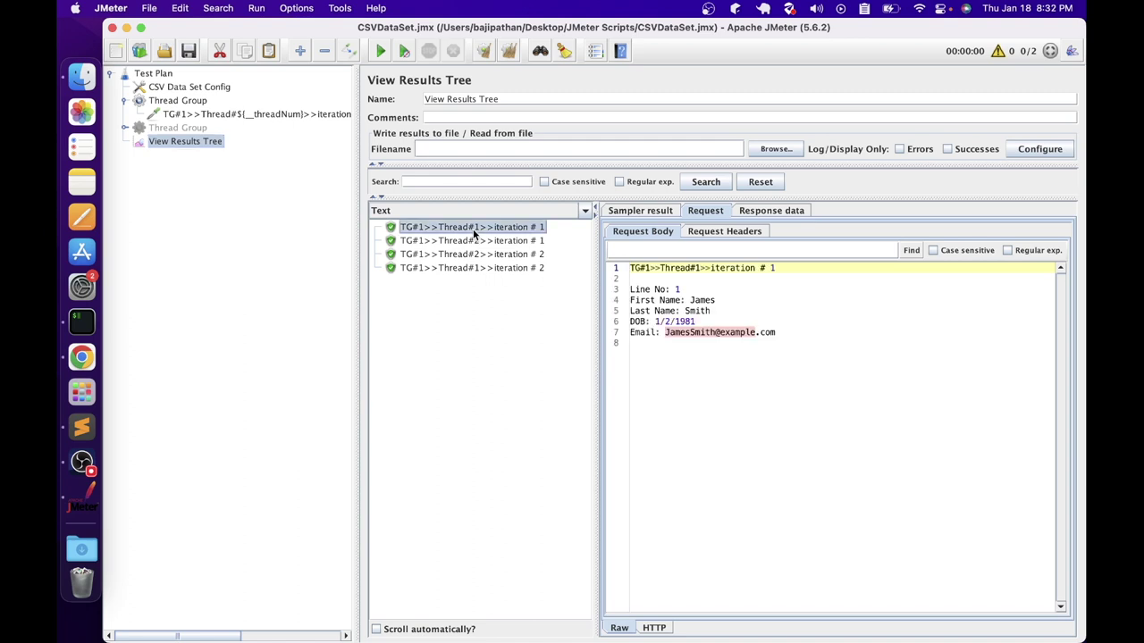
pyautogui.moveTo(681, 291); pyautogui.dragTo(670, 293)
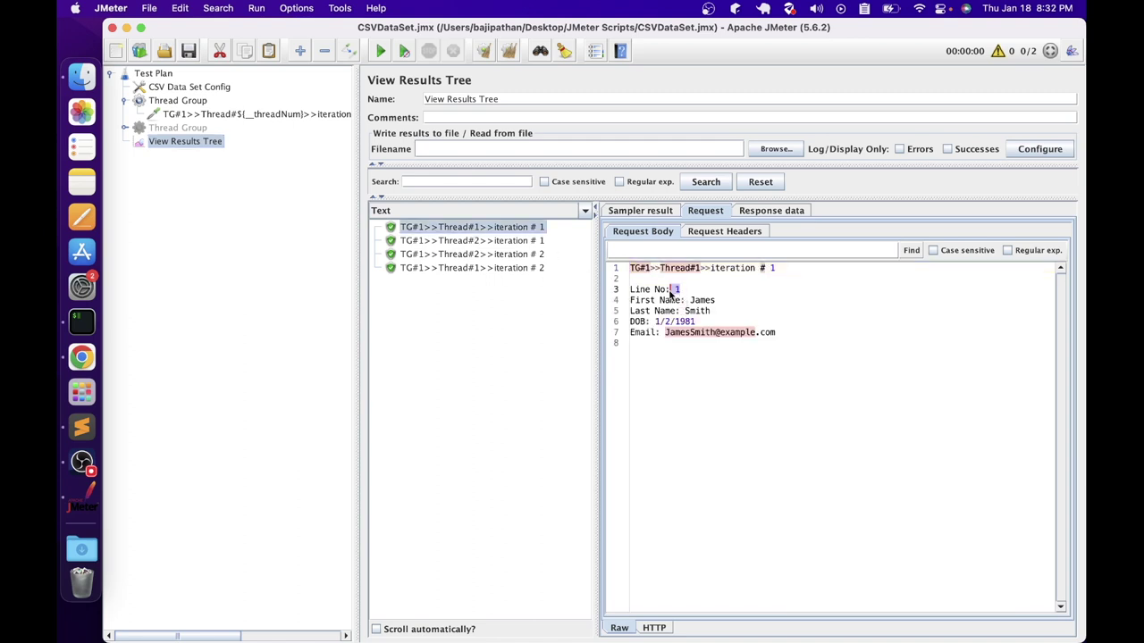
pyautogui.click(466, 268)
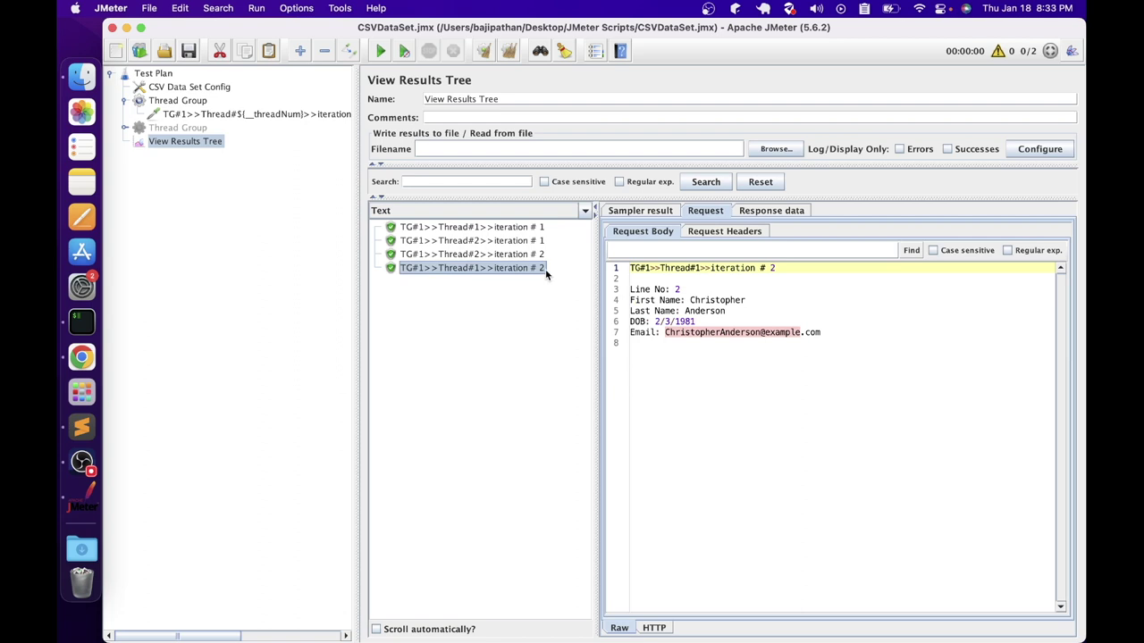
pyautogui.moveTo(681, 291); pyautogui.dragTo(652, 285)
pyautogui.click(471, 242)
pyautogui.click(460, 256)
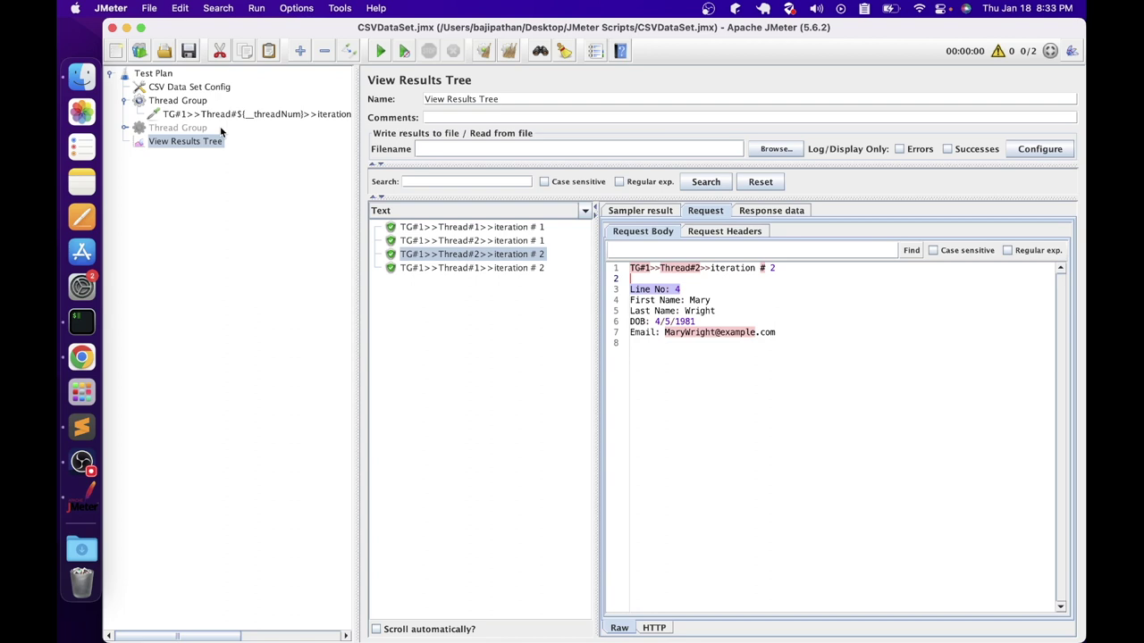
# Set the Thread Group to 6 threads with loop count 1
pyautogui.click(178, 100)
pyautogui.doubleClick(534, 216)
pyautogui.write('6')
pyautogui.doubleClick(548, 258)
pyautogui.write('1')
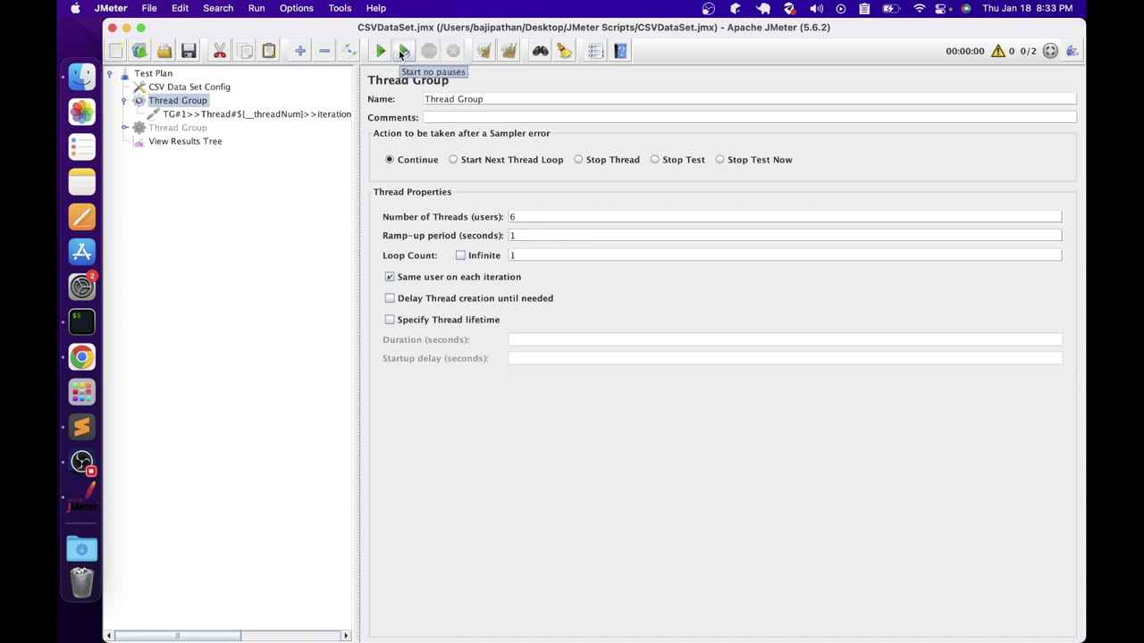
# Run six threads and inspect each result, with Thread 6 wrapping back to CSV line 1
pyautogui.click(380, 51)
pyautogui.click(185, 141)
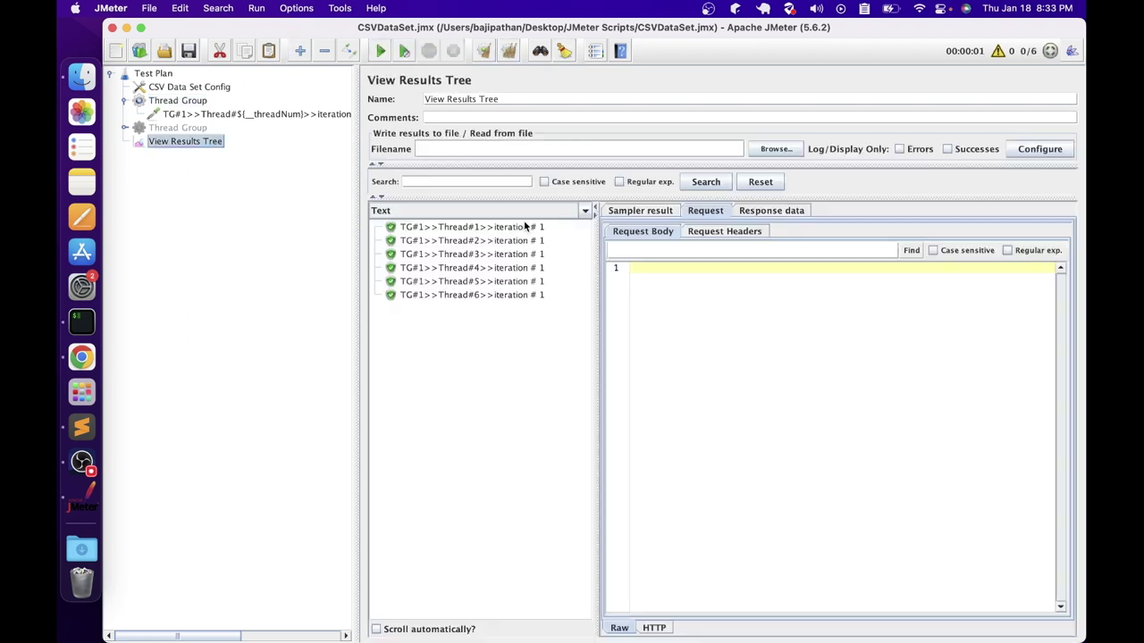
pyautogui.click(463, 229)
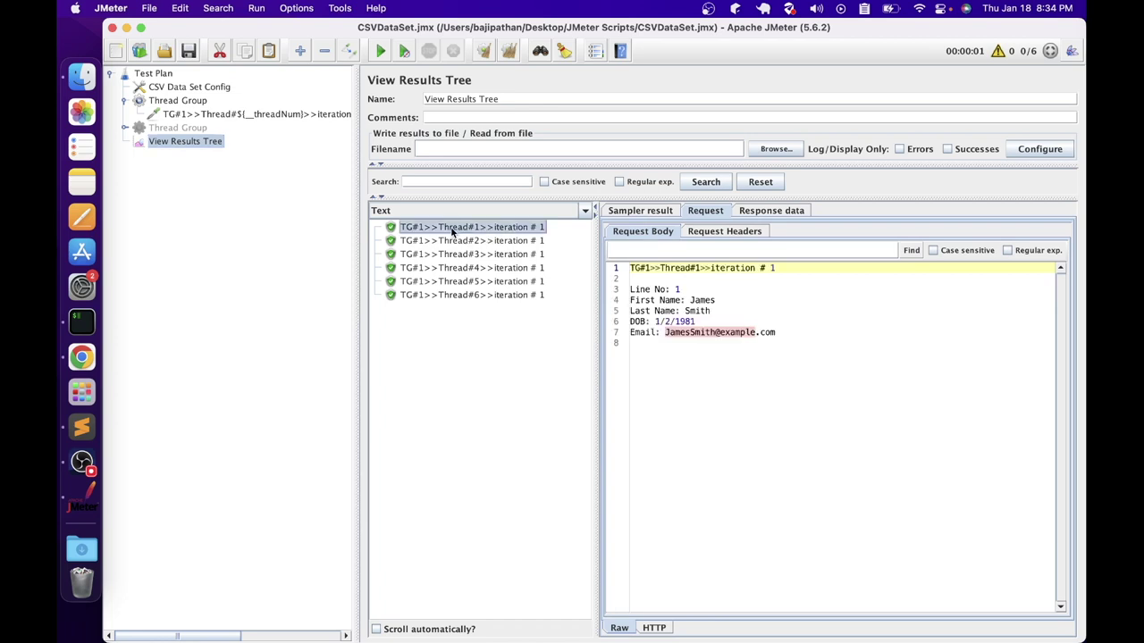
pyautogui.click(470, 242)
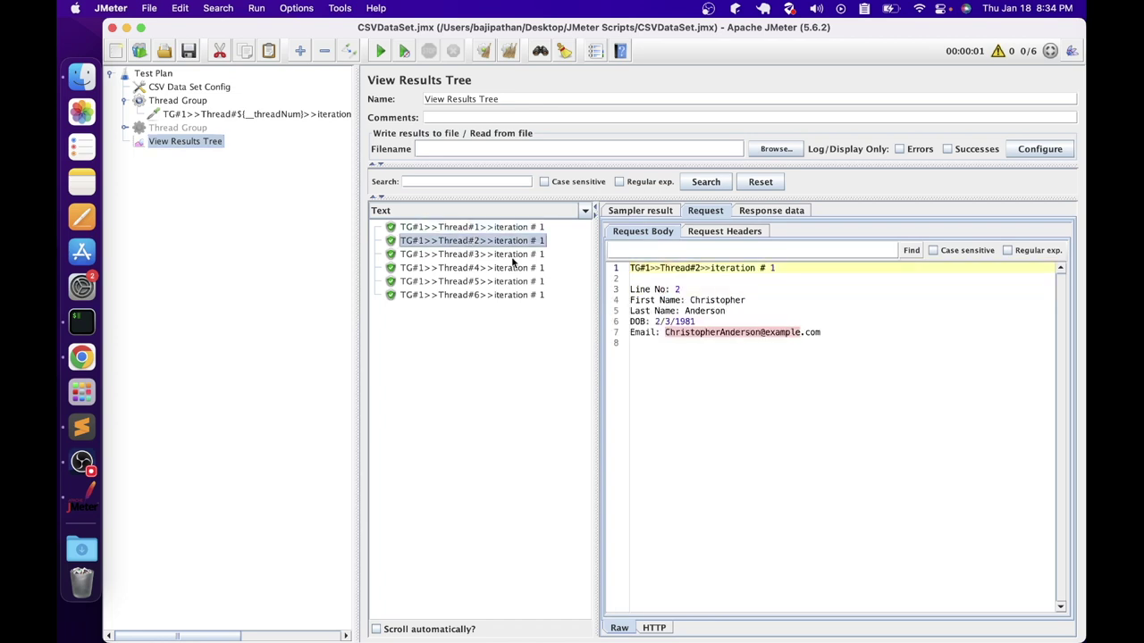
pyautogui.click(493, 255)
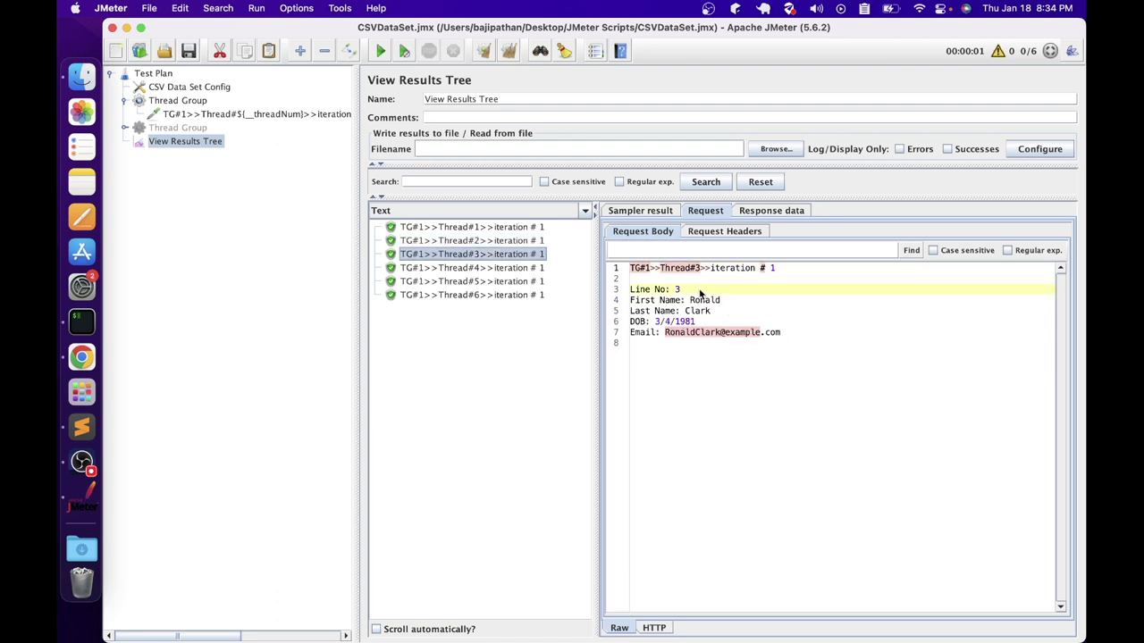
pyautogui.click(501, 269)
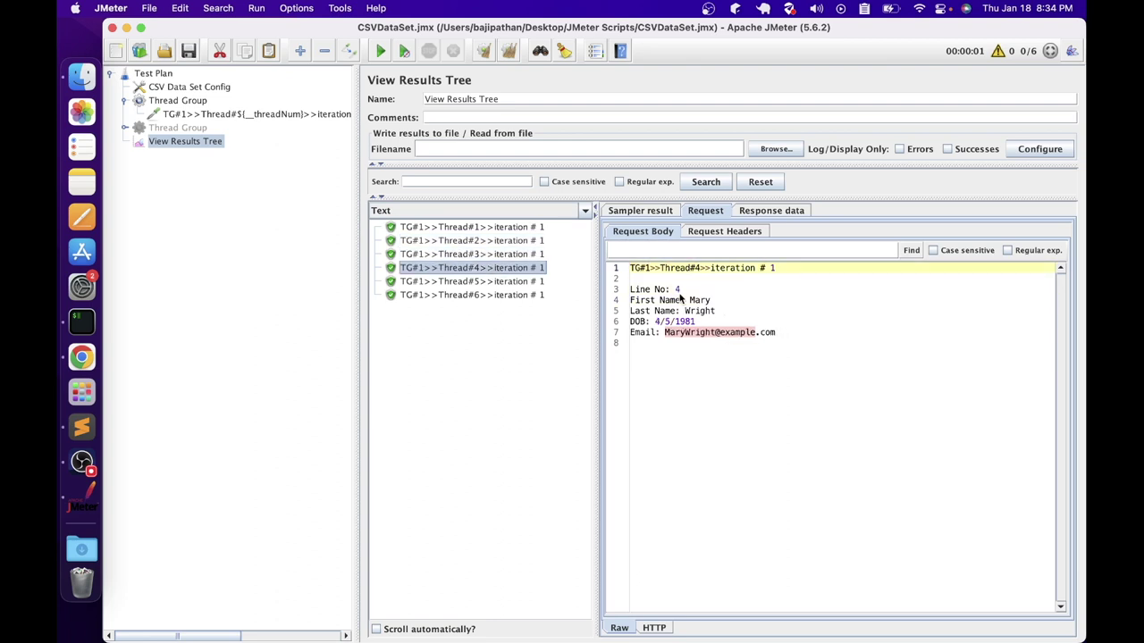
pyautogui.click(505, 284)
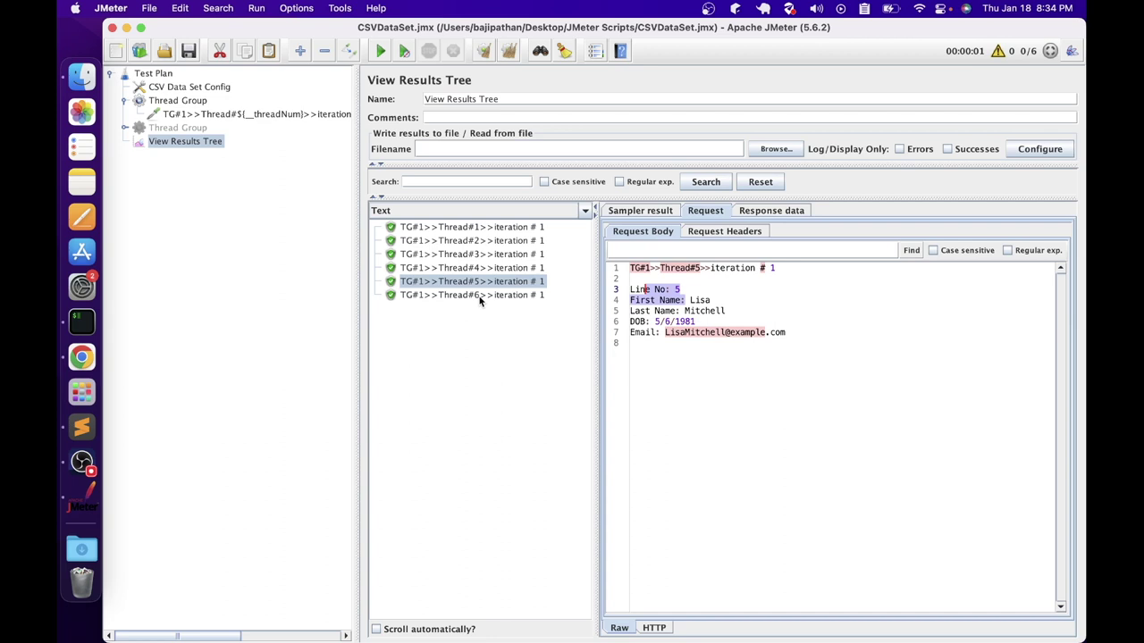
pyautogui.click(480, 298)
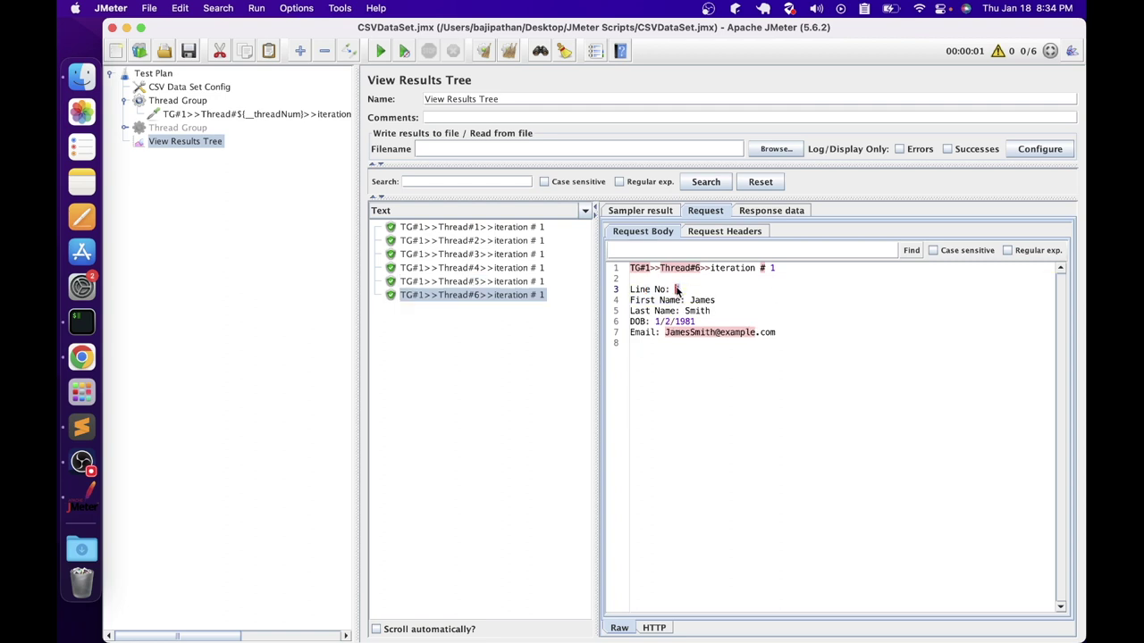
pyautogui.click(195, 88)
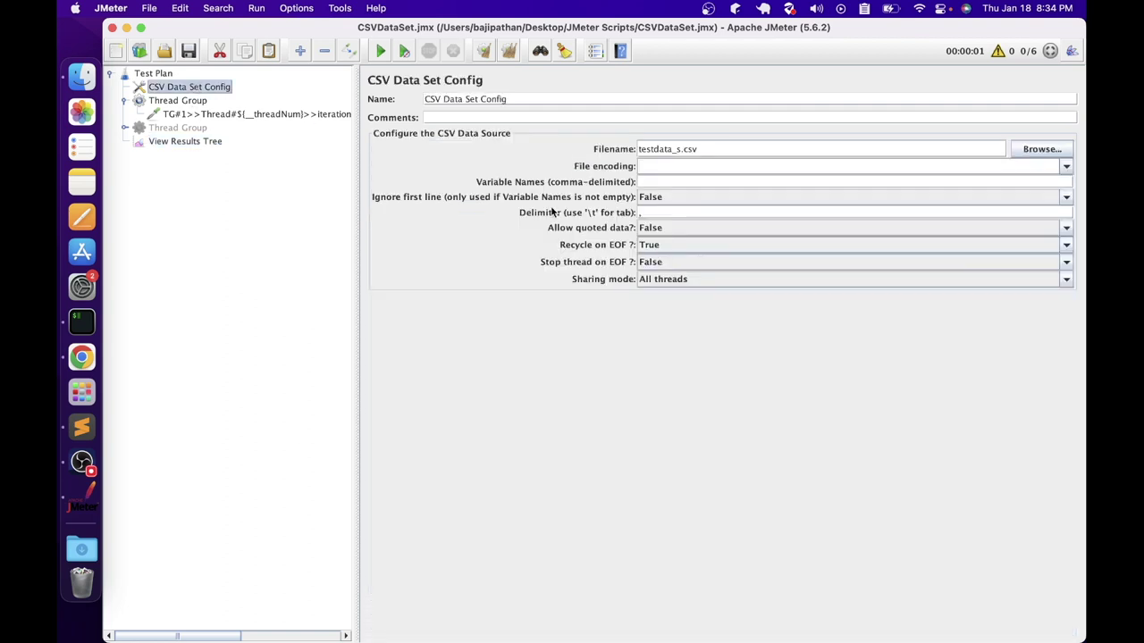
# Set Recycle on EOF to False, clear the previous results and rerun the test
pyautogui.click(644, 245)
pyautogui.click(655, 268)
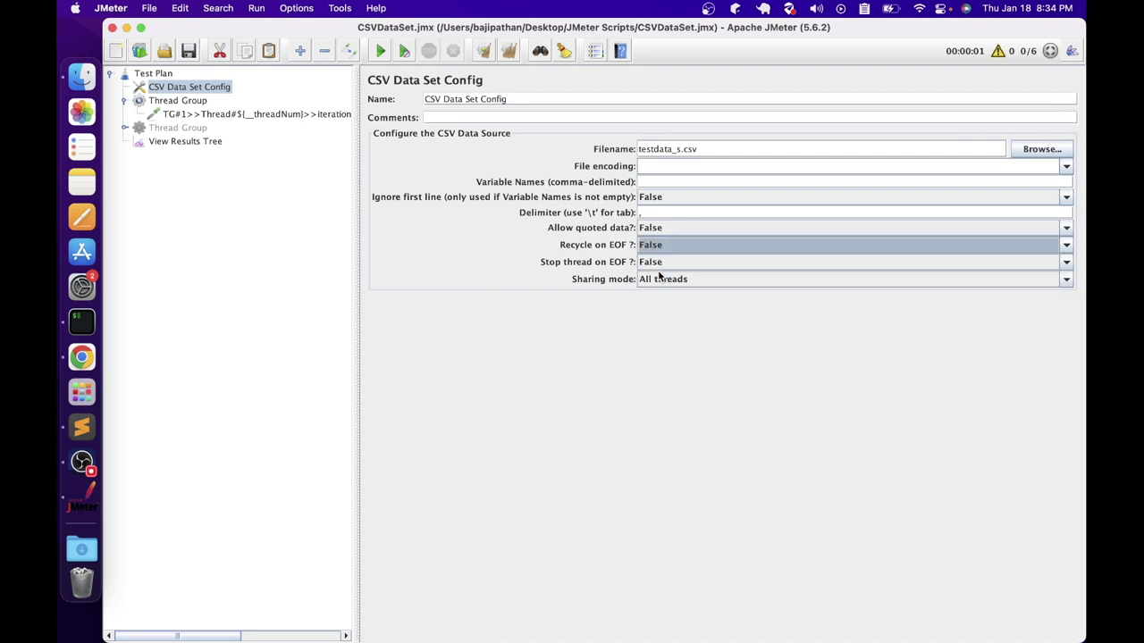
pyautogui.click(185, 141)
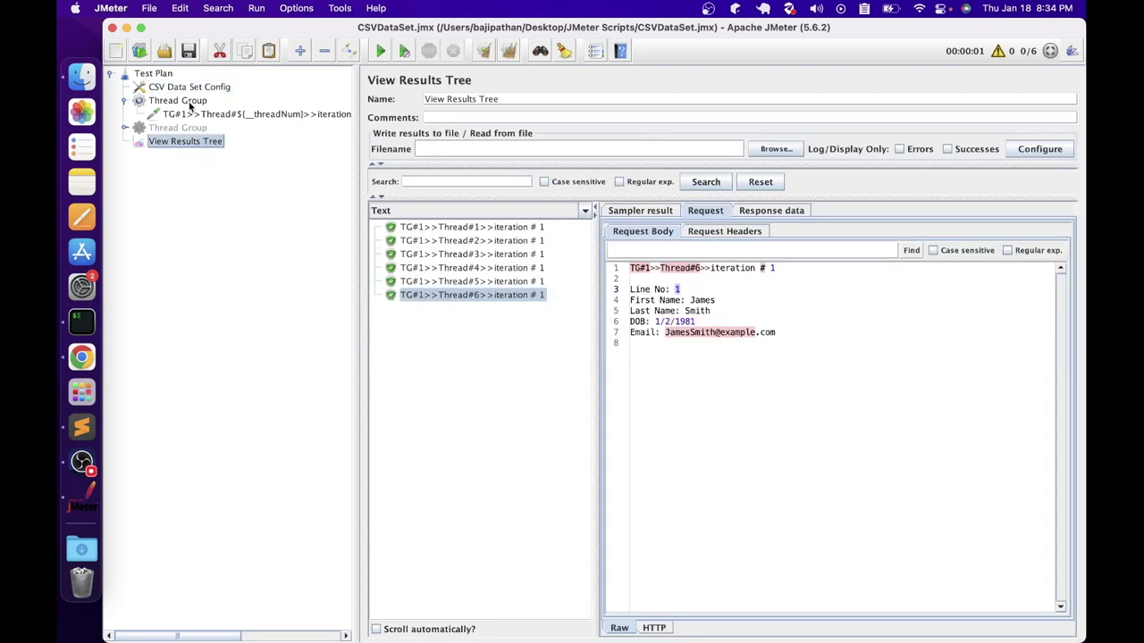
pyautogui.click(508, 51)
pyautogui.click(380, 51)
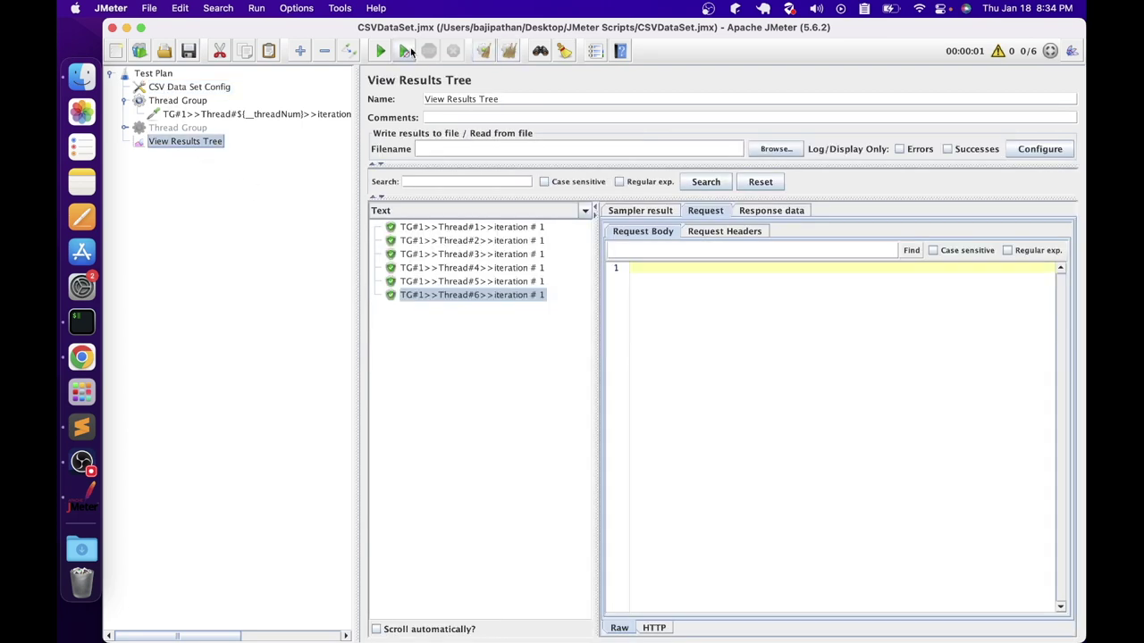
# Inspect each thread's request data, confirming Thread#6 shows <EOF> in every field
pyautogui.click(468, 230)
pyautogui.click(487, 270)
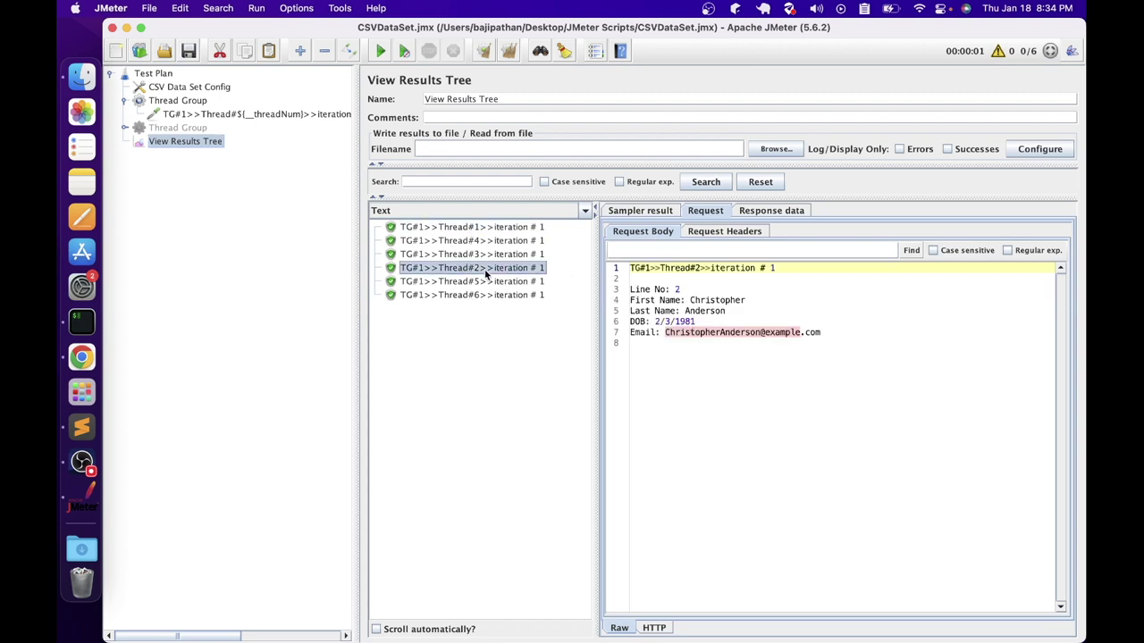
pyautogui.click(480, 255)
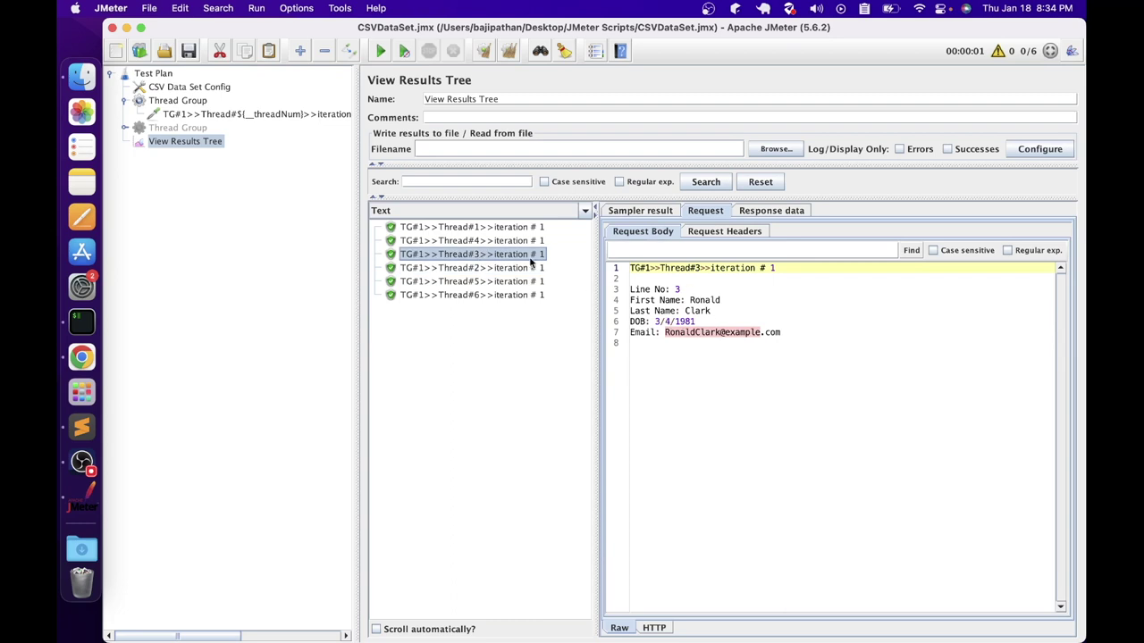
pyautogui.click(480, 242)
pyautogui.click(480, 282)
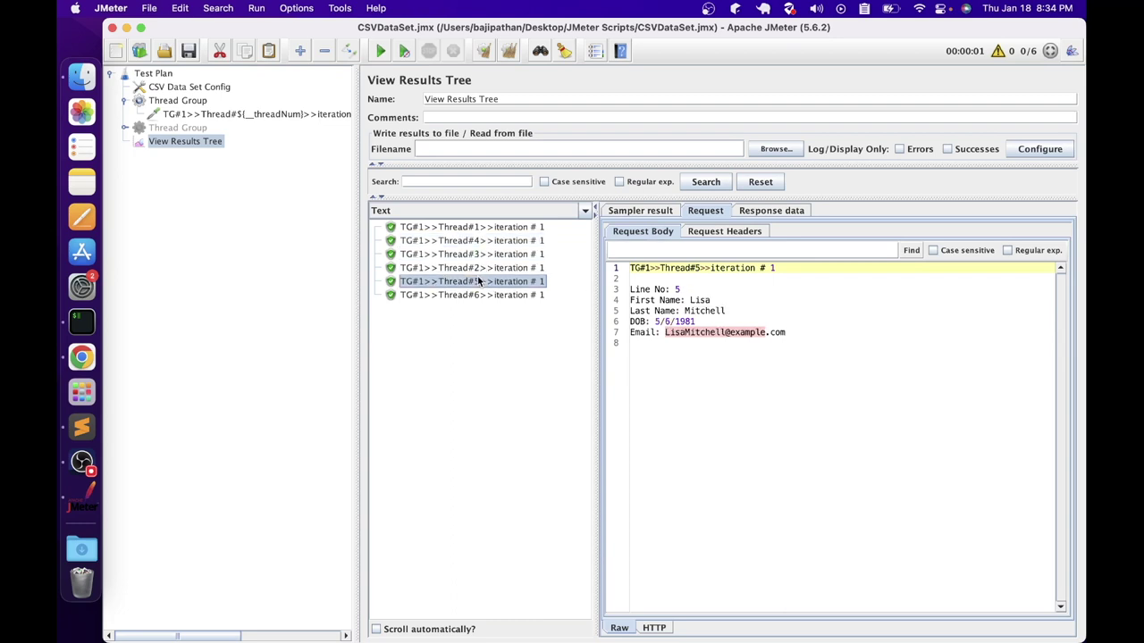
pyautogui.click(480, 296)
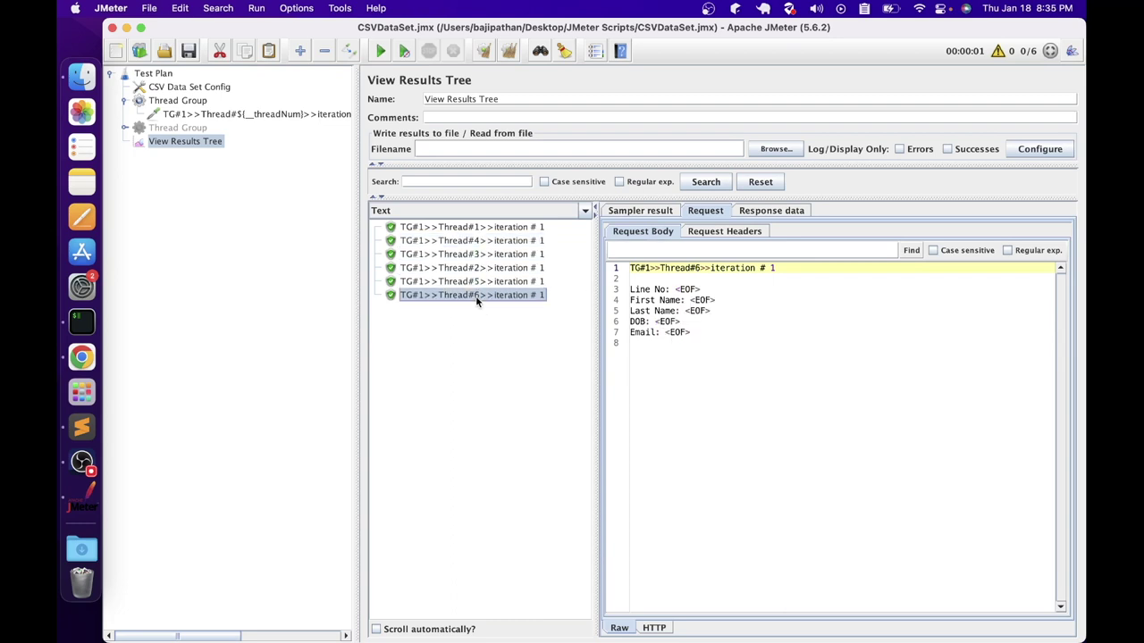
pyautogui.click(699, 291)
pyautogui.moveTo(699, 291)
pyautogui.mouseDown()
pyautogui.moveTo(675, 290)
pyautogui.moveTo(685, 301)
pyautogui.mouseUp()
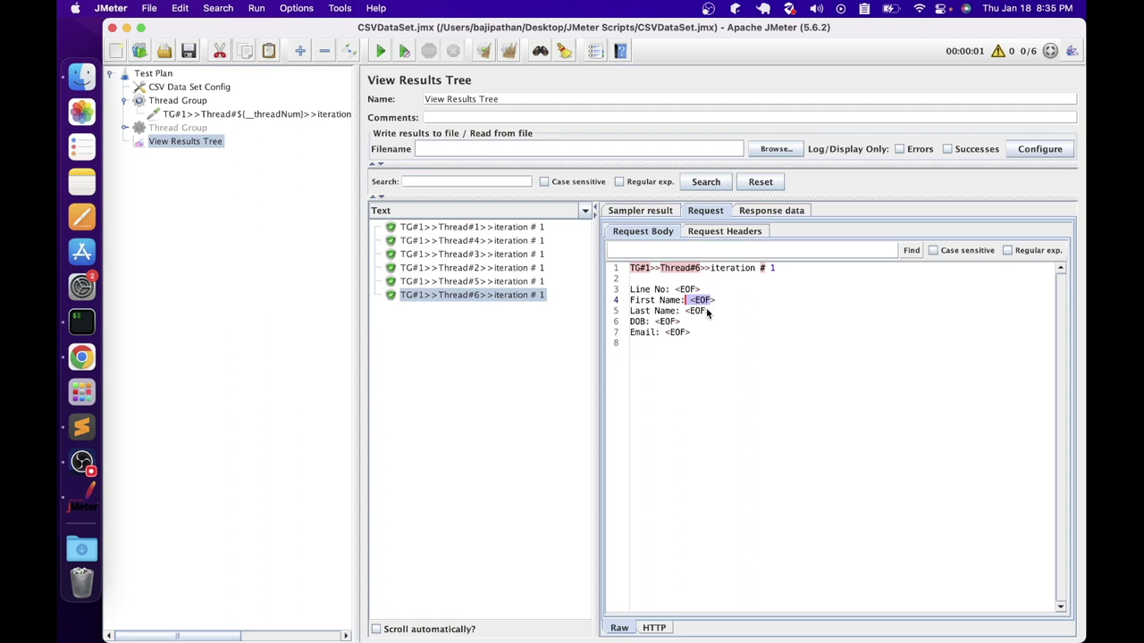
pyautogui.click(199, 87)
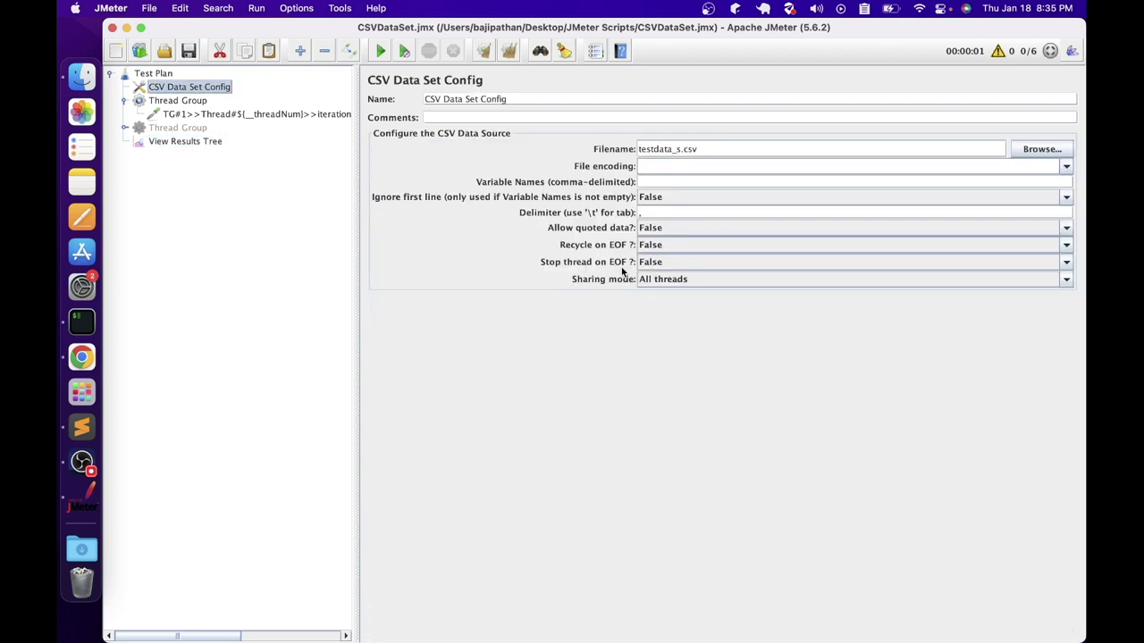
# Set Stop thread on EOF to True and rerun, yielding only Thread#1 to Thread#5 samples
pyautogui.click(665, 261)
pyautogui.click(661, 276)
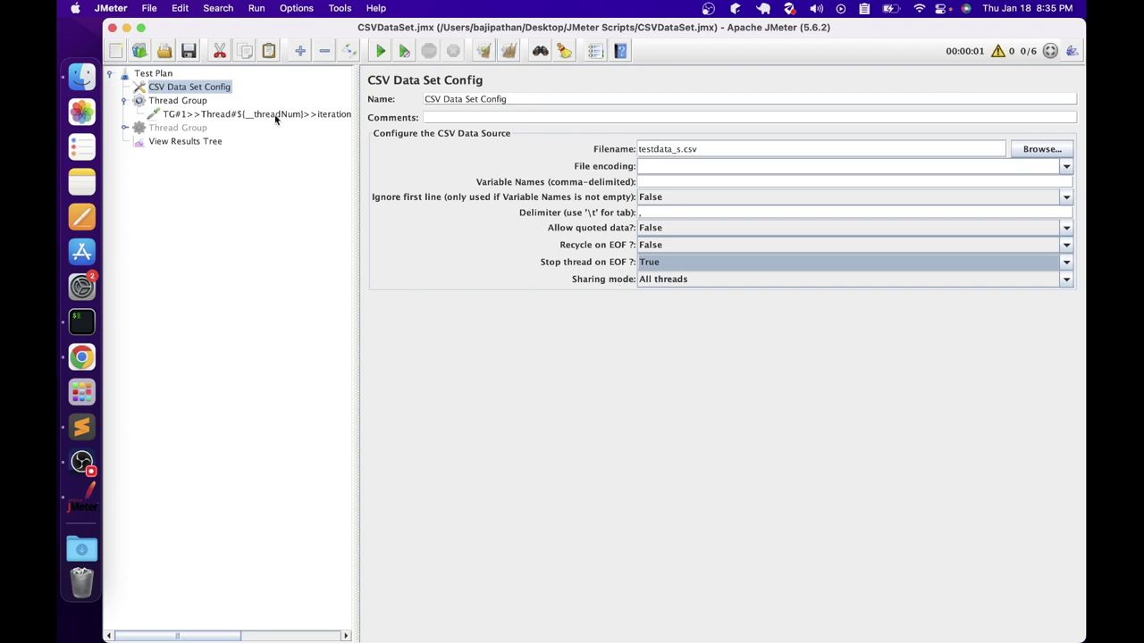
pyautogui.click(213, 141)
pyautogui.click(380, 51)
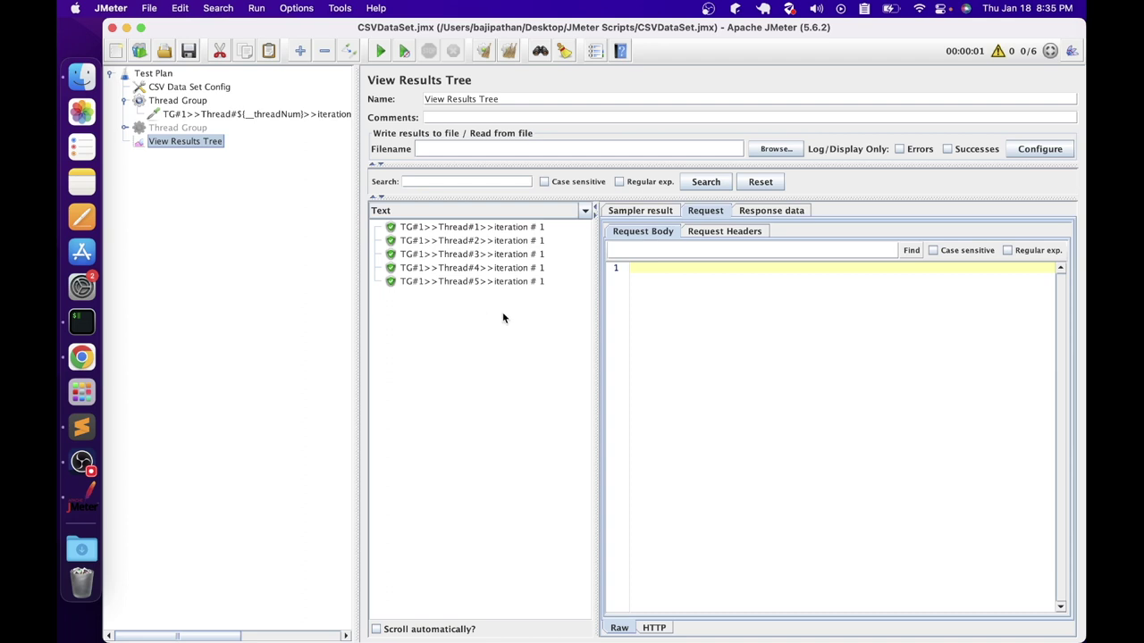
pyautogui.click(170, 89)
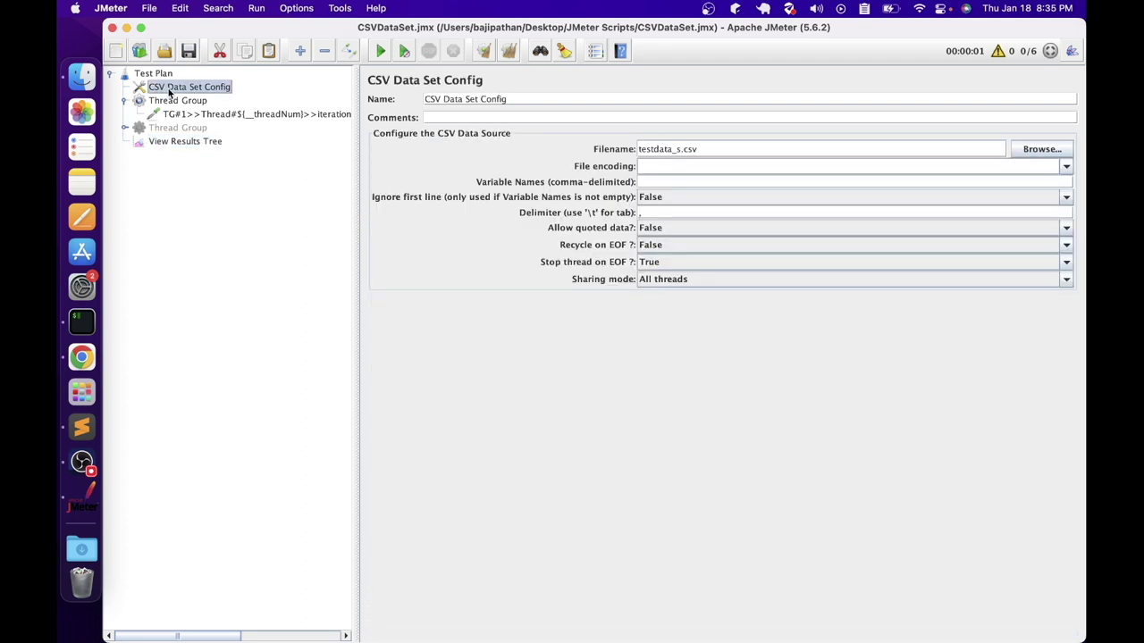
# Set Recycle on EOF True, Stop thread on EOF False and sharing mode Current thread
pyautogui.click(657, 260)
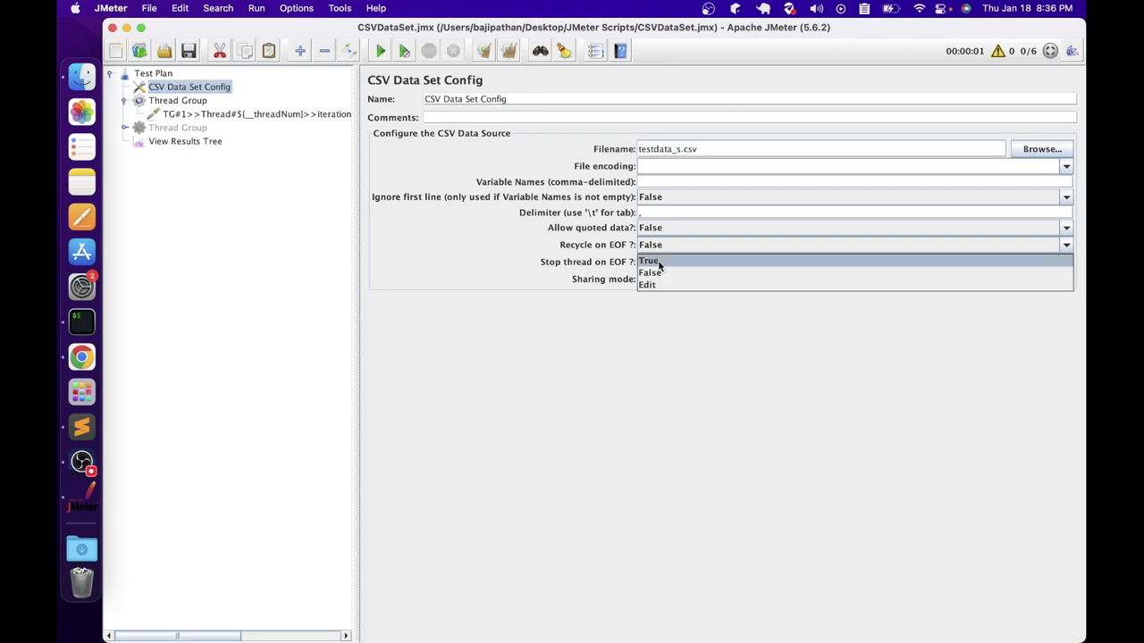
pyautogui.click(659, 261)
pyautogui.click(660, 261)
pyautogui.click(658, 289)
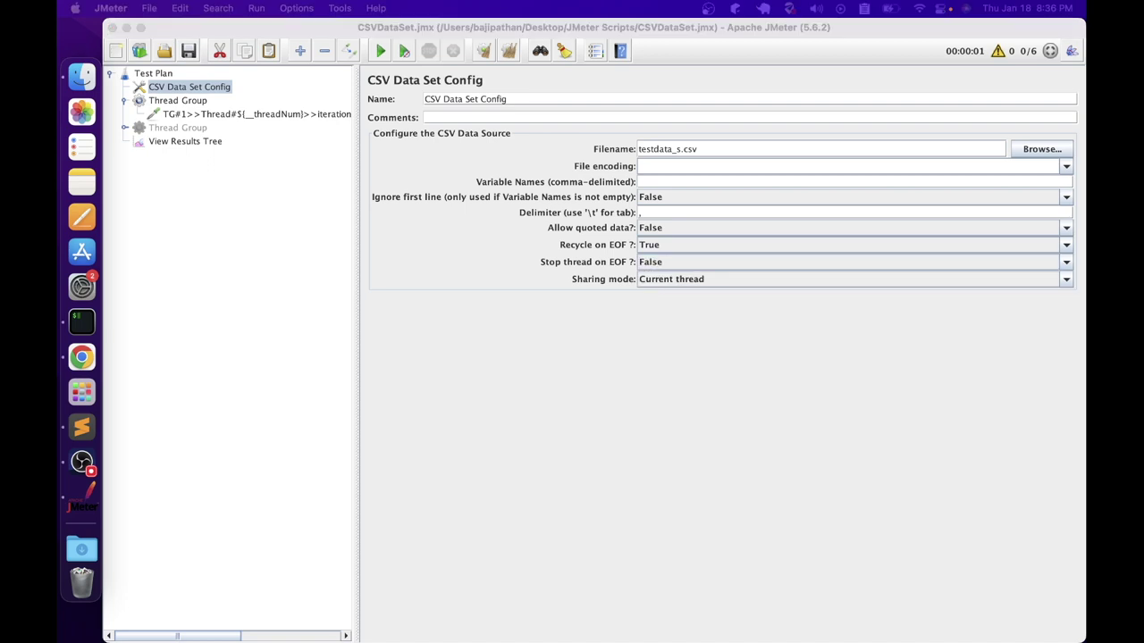
pyautogui.click(673, 284)
pyautogui.click(675, 323)
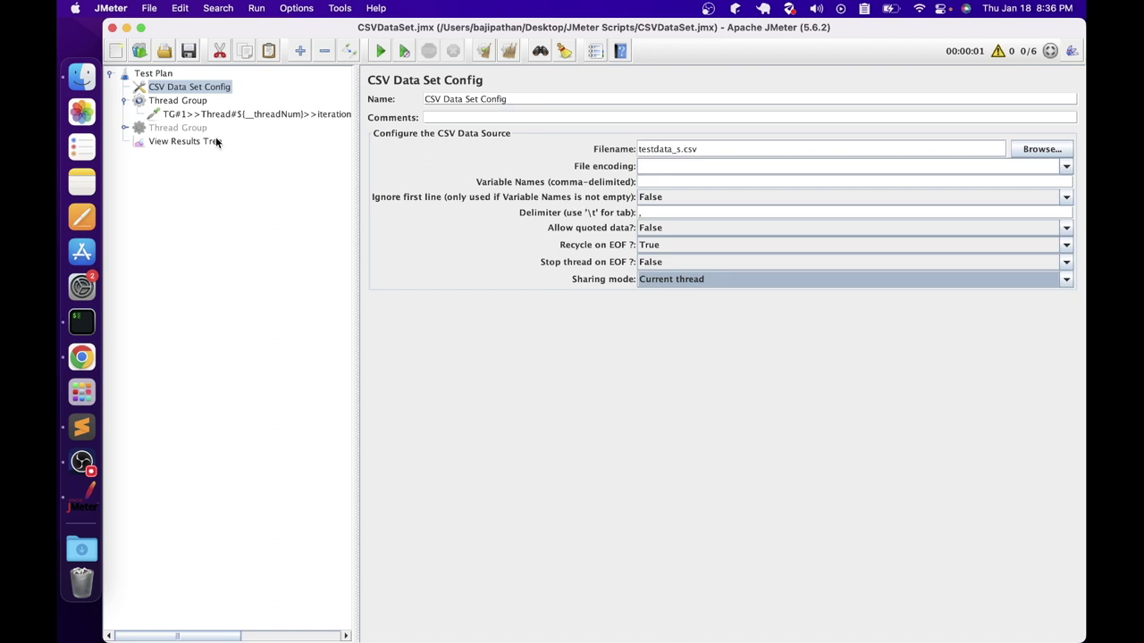
pyautogui.click(188, 102)
pyautogui.moveTo(514, 220); pyautogui.dragTo(500, 222)
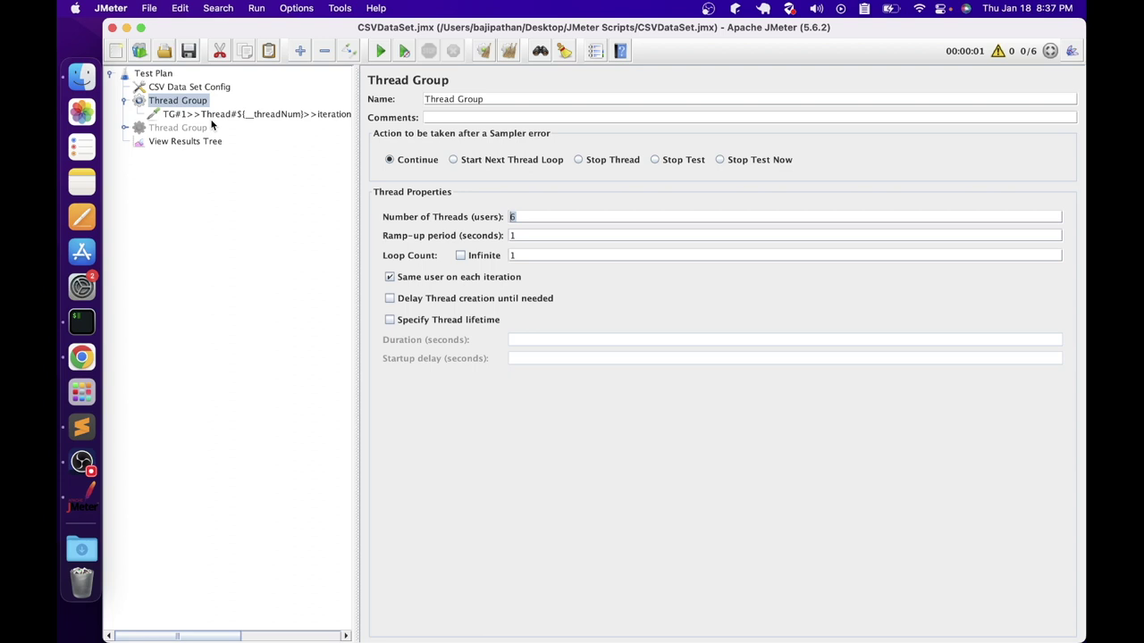
# Rerun the plan and confirm all six threads' requests read CSV Line No 1
pyautogui.click(175, 141)
pyautogui.click(380, 51)
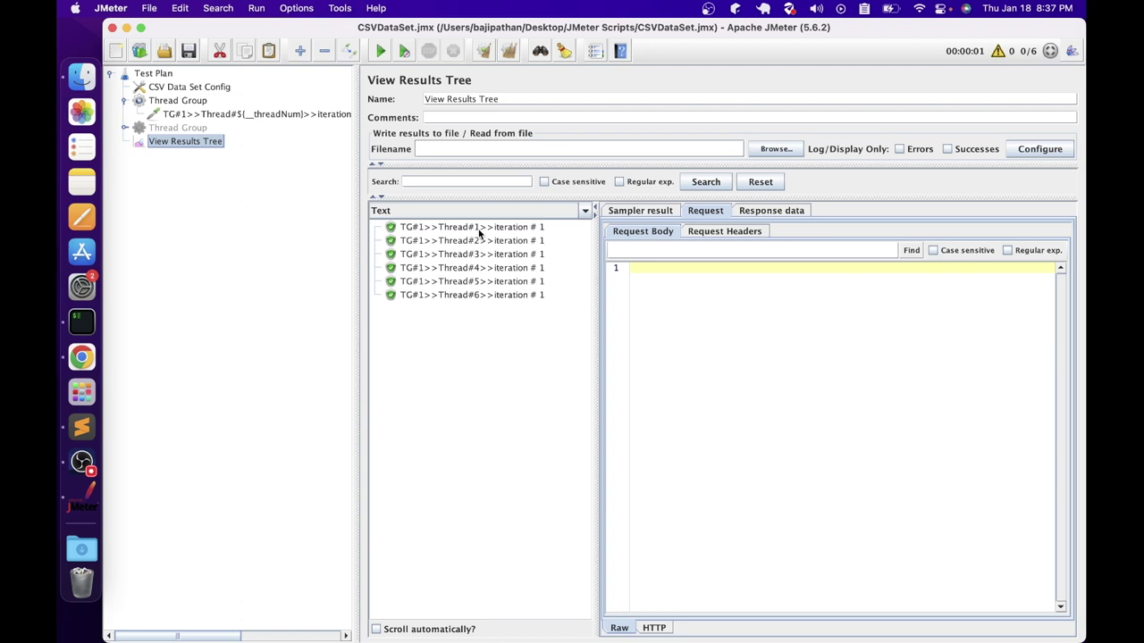
pyautogui.click(478, 228)
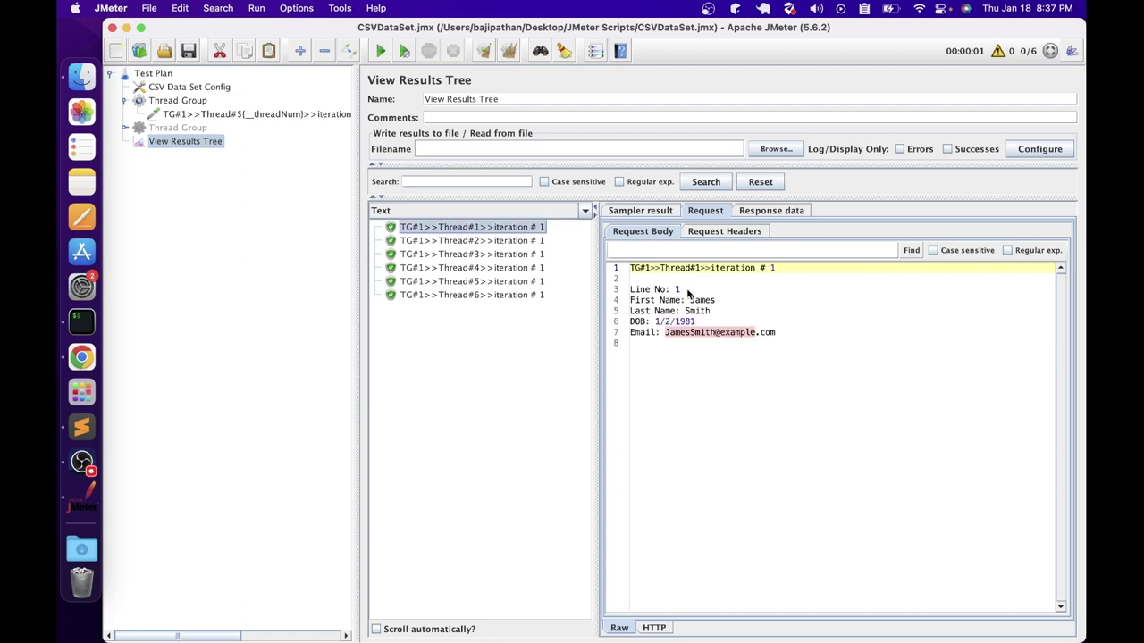
pyautogui.moveTo(681, 290); pyautogui.dragTo(669, 290)
pyautogui.click(476, 244)
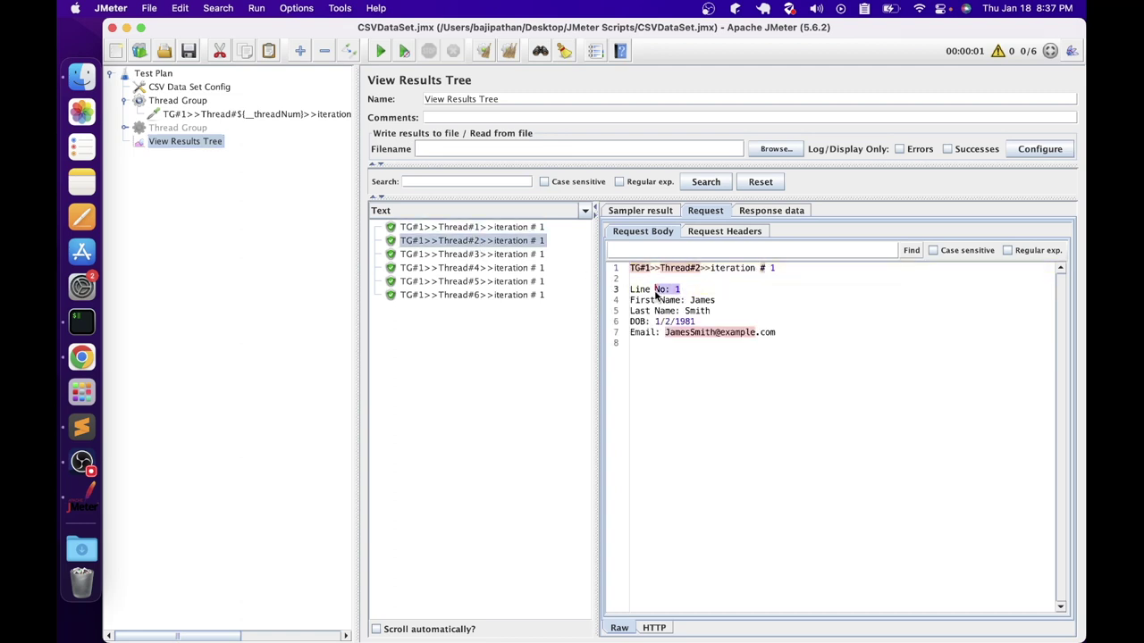
pyautogui.click(474, 254)
pyautogui.click(500, 269)
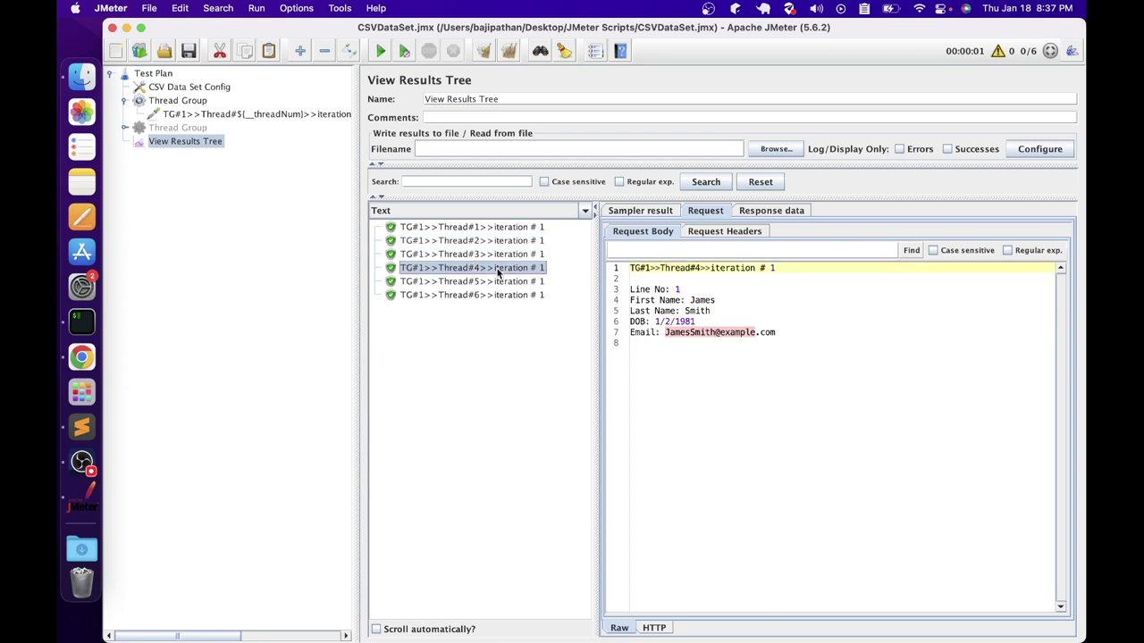
pyautogui.click(540, 282)
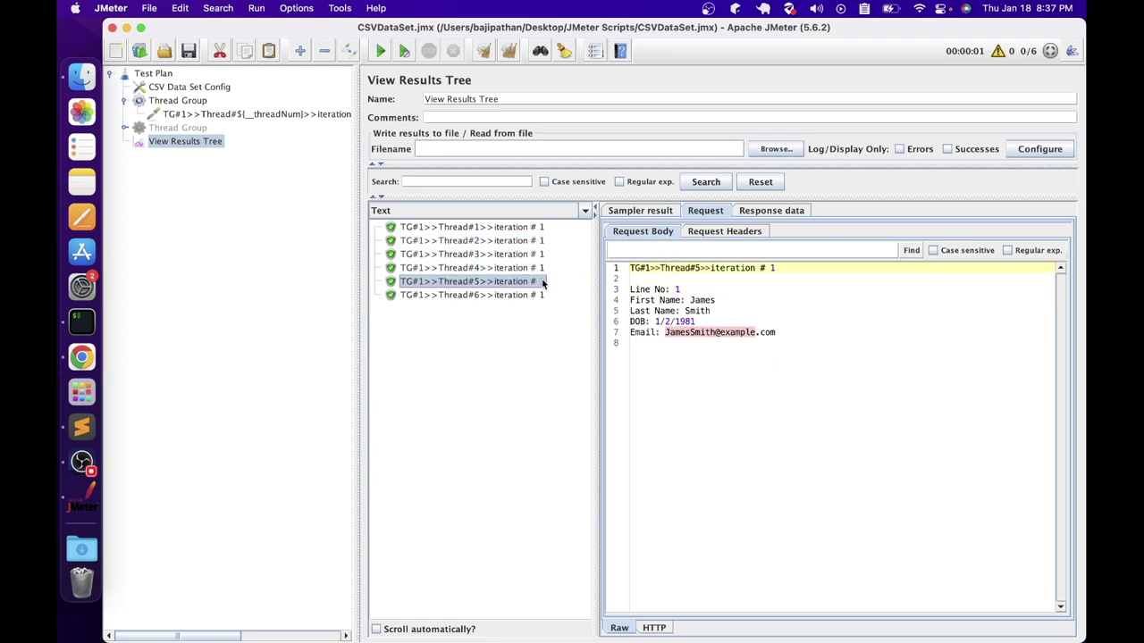
pyautogui.click(457, 295)
pyautogui.click(686, 293)
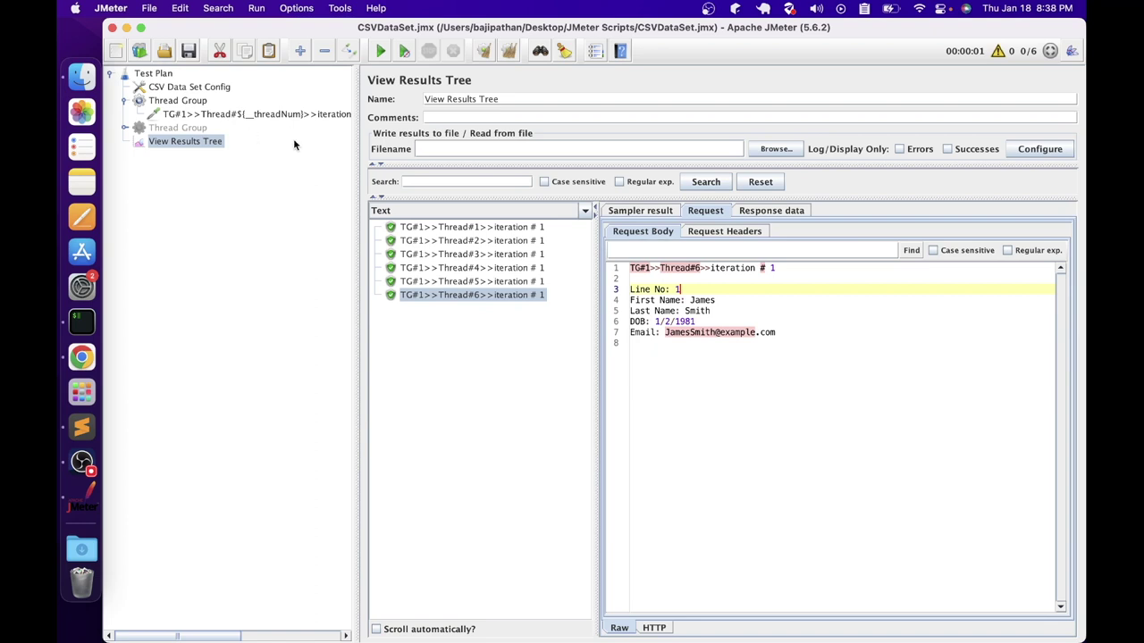
pyautogui.click(176, 100)
pyautogui.click(515, 256)
# Set the Thread Group loop count to 2 and rerun the test
pyautogui.press('BackSpace')
pyautogui.write('2')
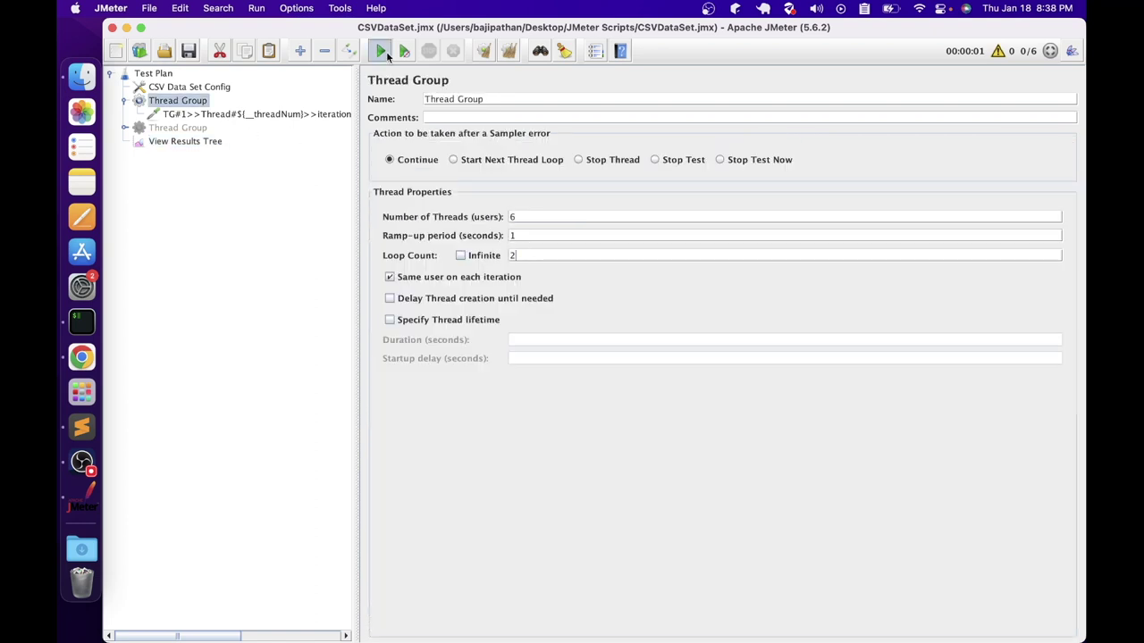
pyautogui.click(381, 51)
pyautogui.click(195, 143)
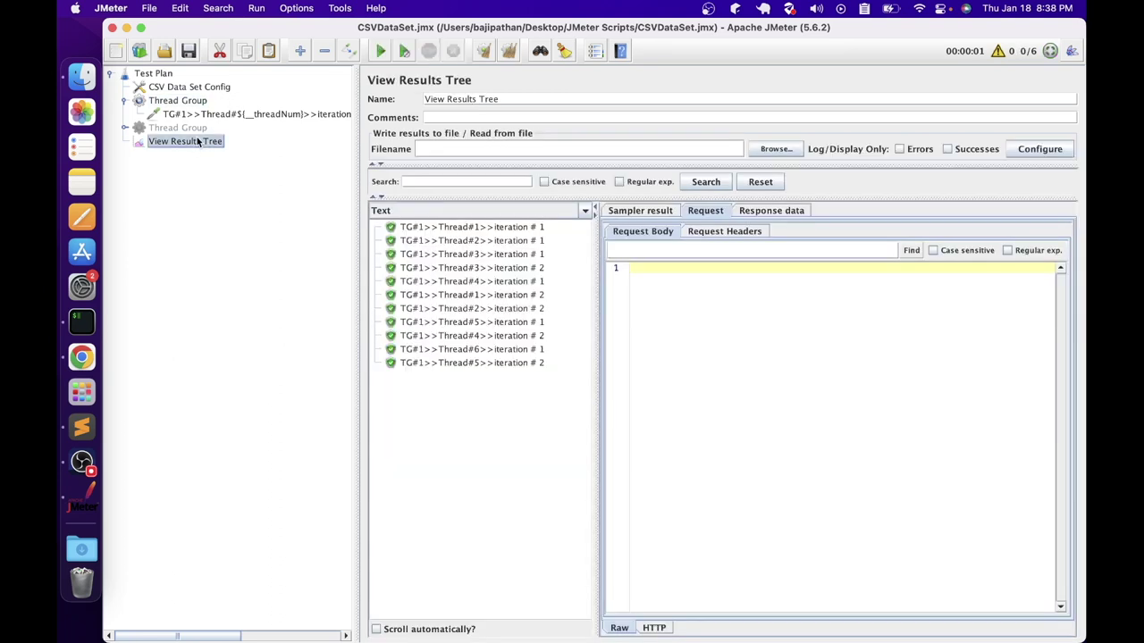
# Inspect the first-iteration requests of Thread#1 to Thread#6, each reading CSV line 1
pyautogui.click(481, 228)
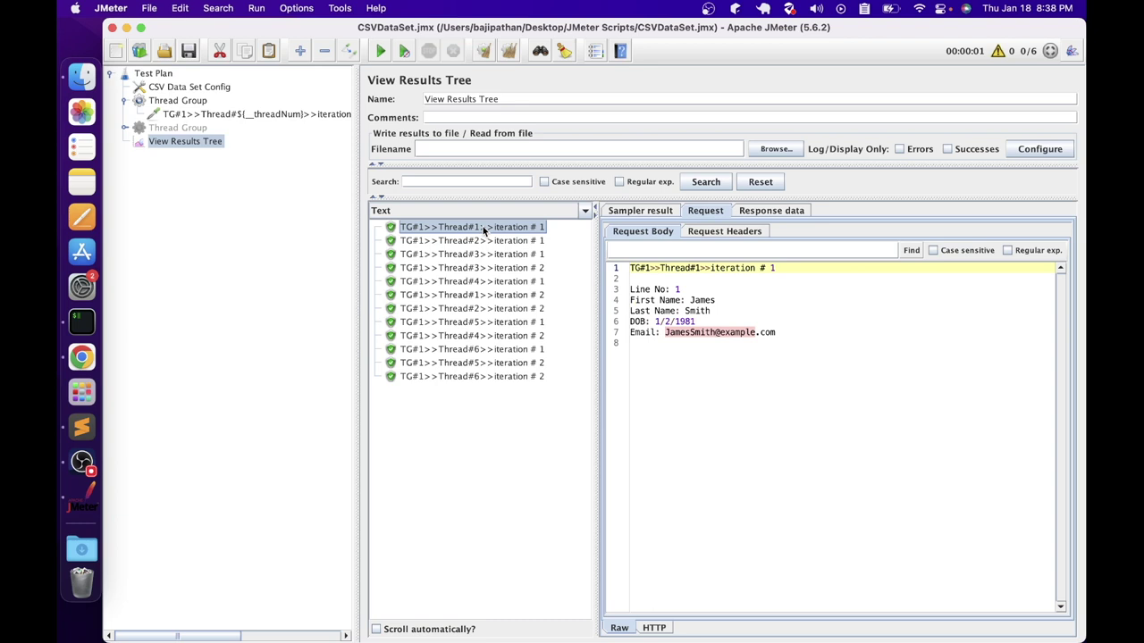
pyautogui.click(483, 241)
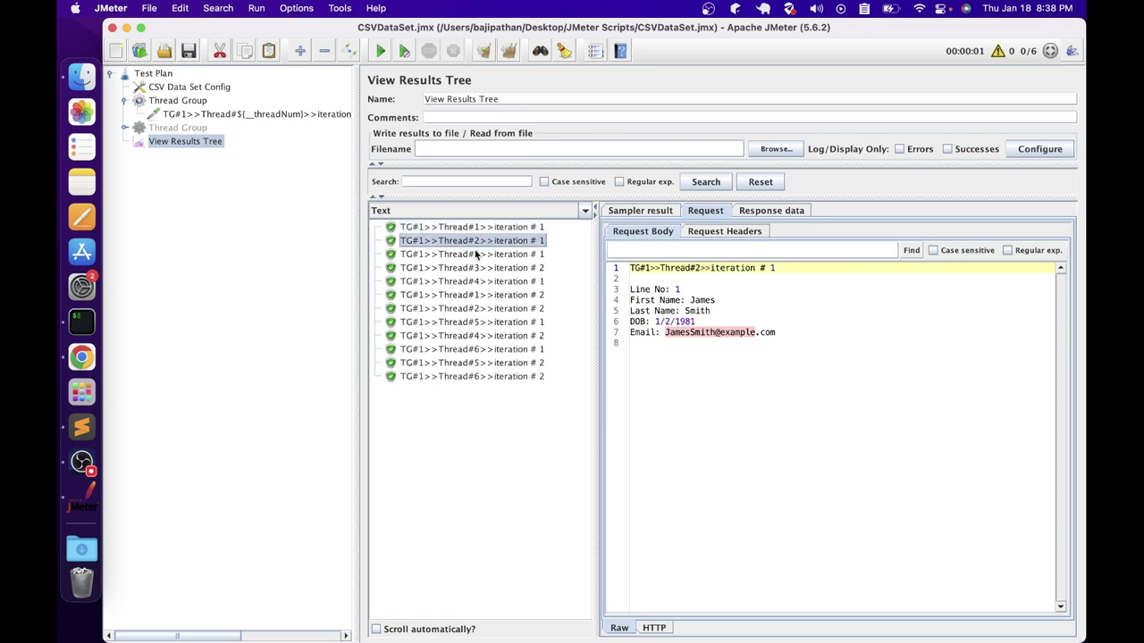
pyautogui.click(475, 255)
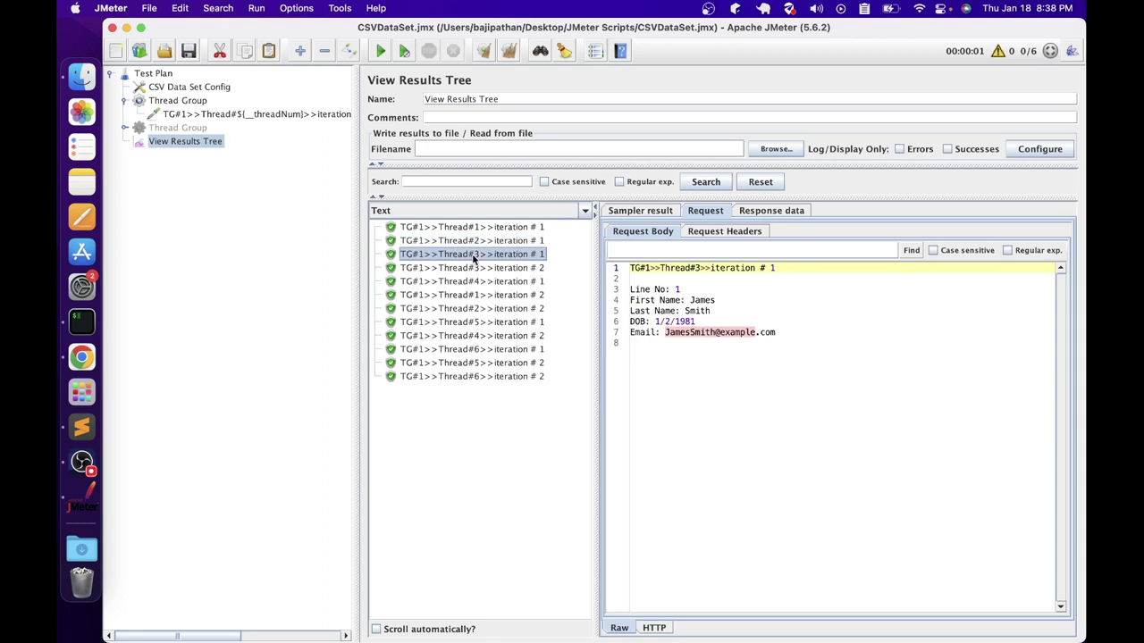
pyautogui.click(681, 291)
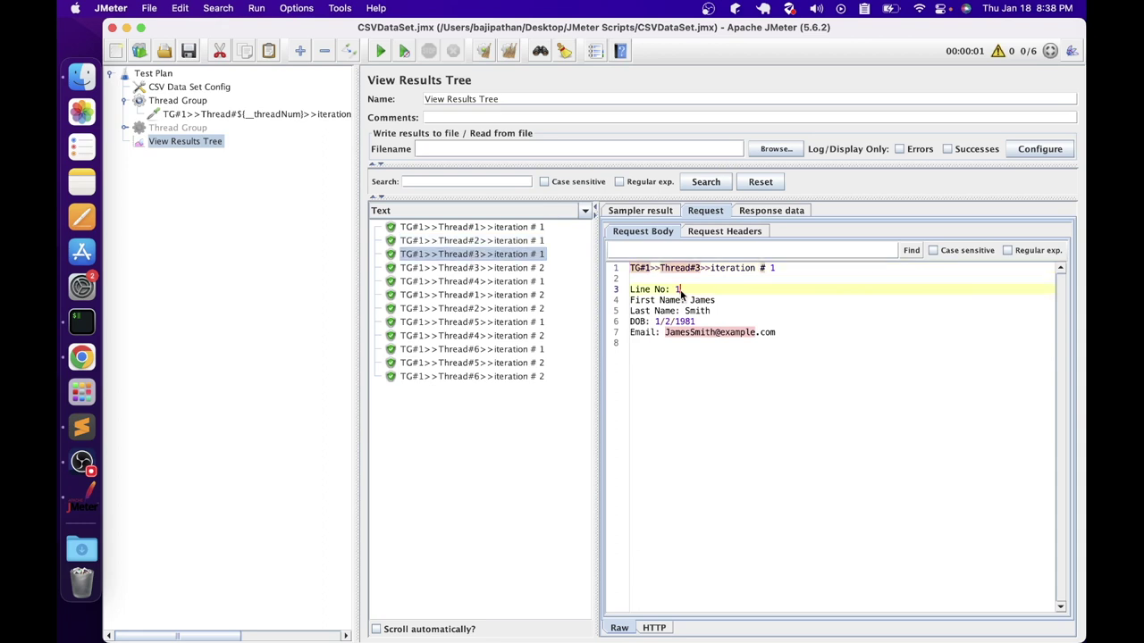
pyautogui.click(473, 280)
pyautogui.click(471, 322)
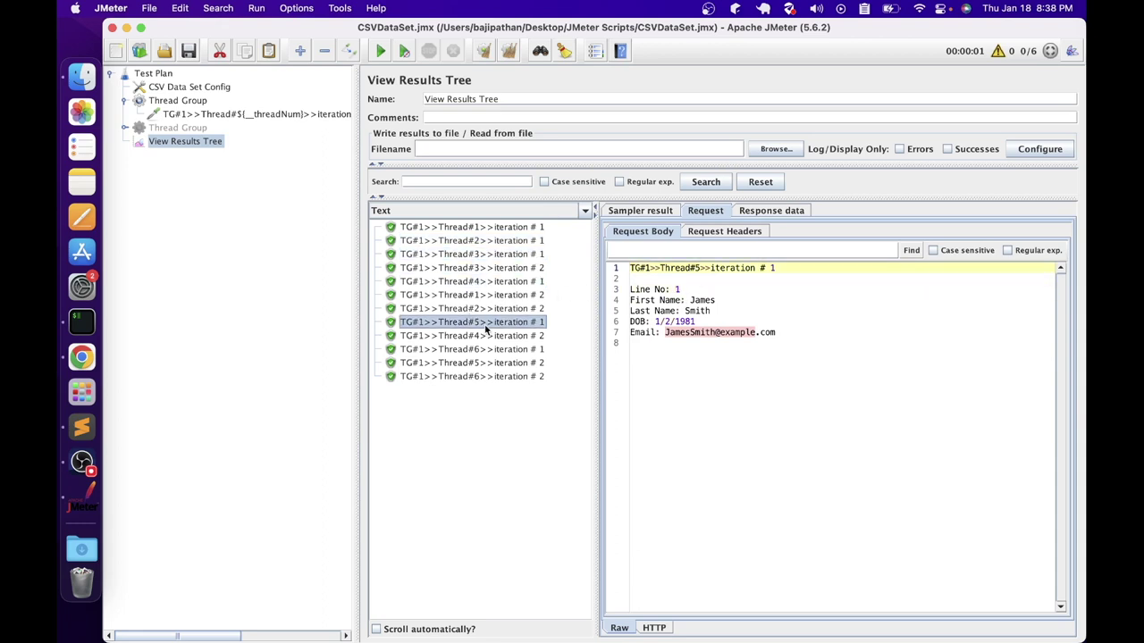
pyautogui.click(474, 351)
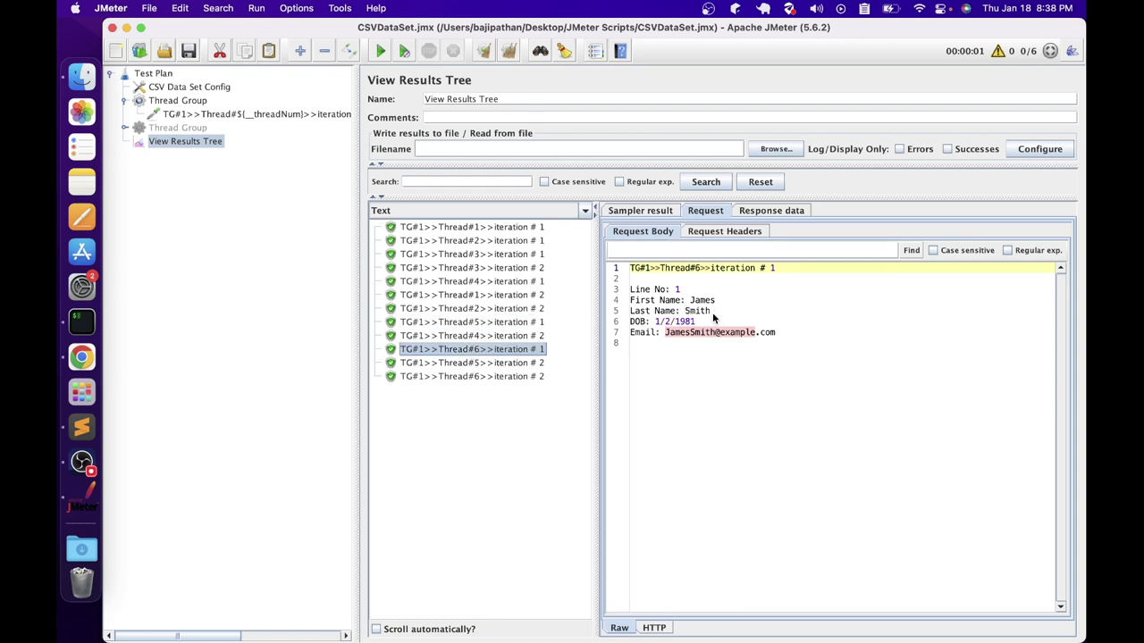
# Inspect second-iteration requests of Thread#1 to Thread#4, each reading CSV line 2
pyautogui.click(479, 295)
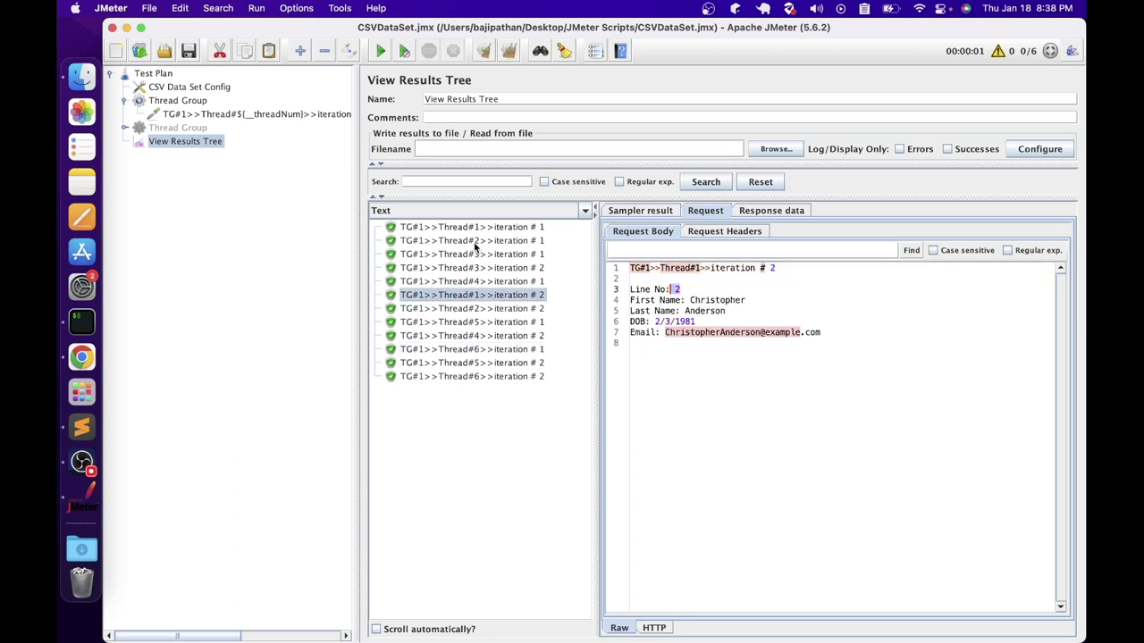
pyautogui.click(469, 309)
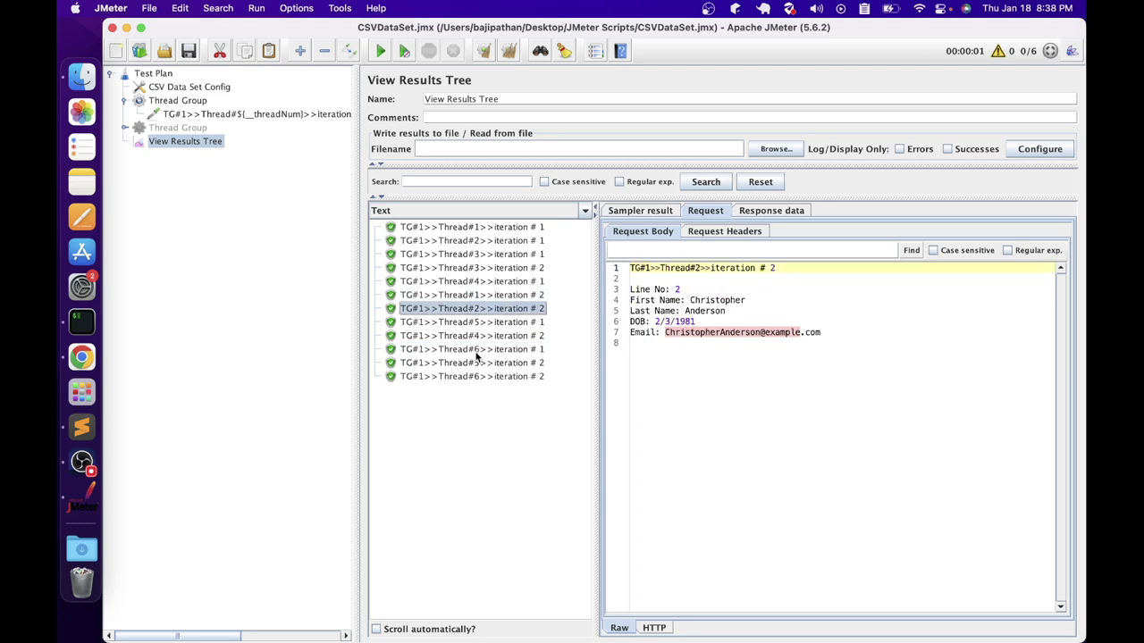
pyautogui.click(480, 268)
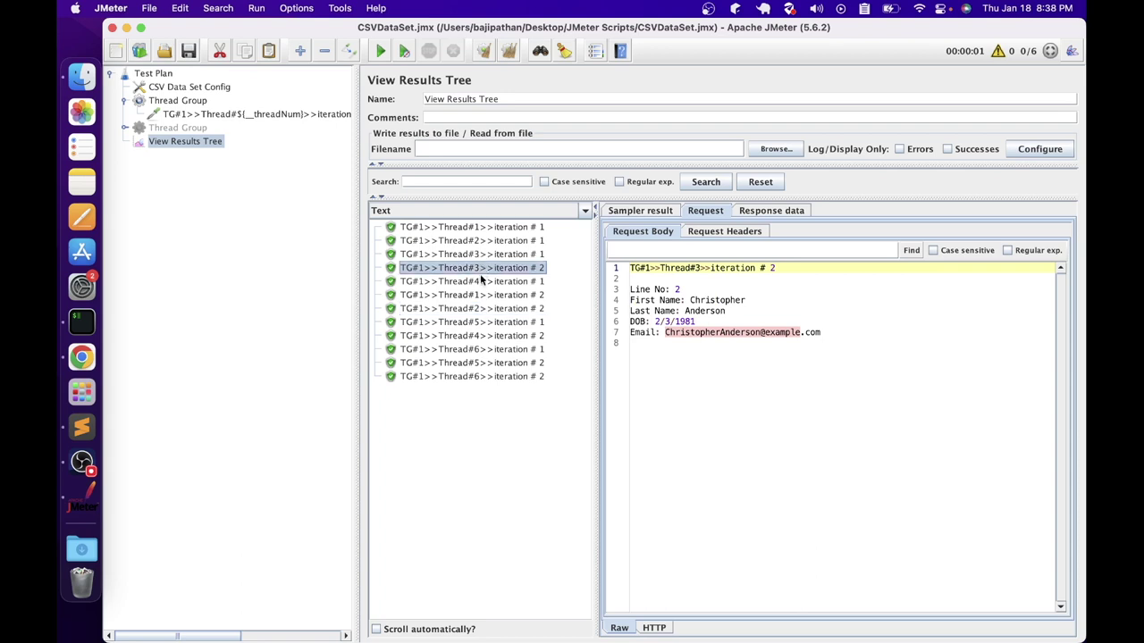
pyautogui.click(483, 336)
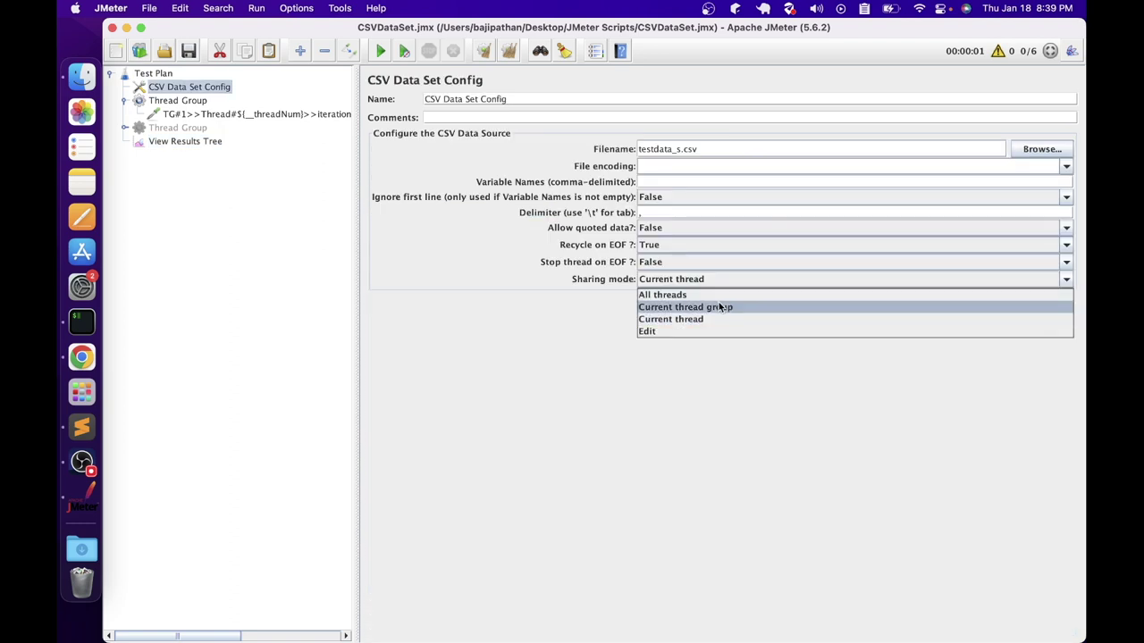
# Set CSV sharing mode to Current thread group and enable the second Thread Group
pyautogui.click(717, 306)
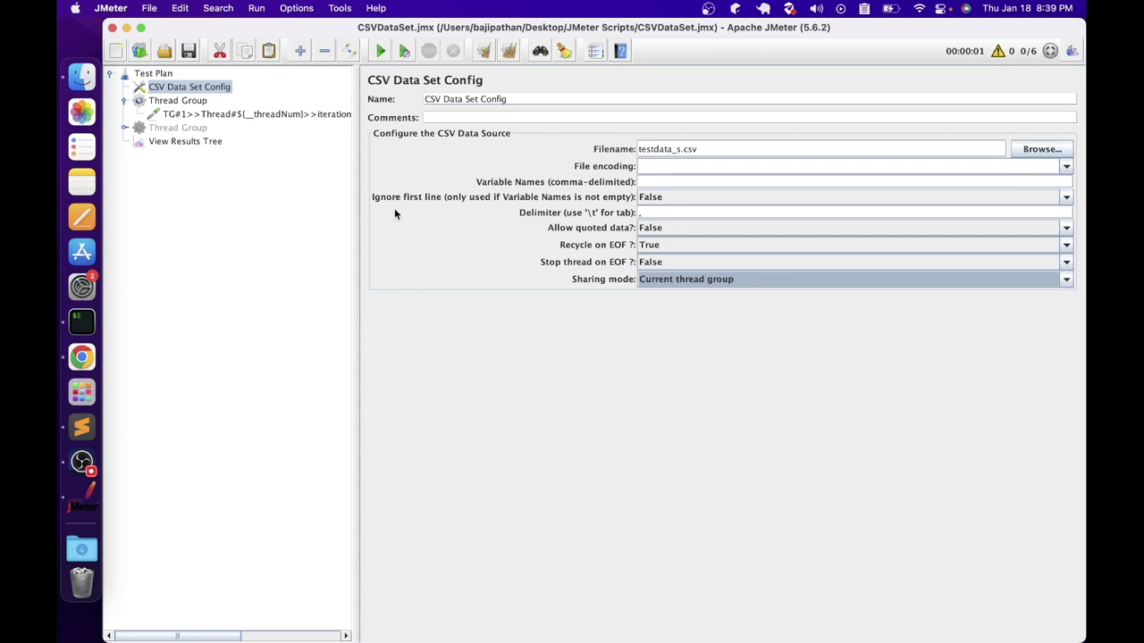
pyautogui.click(174, 129)
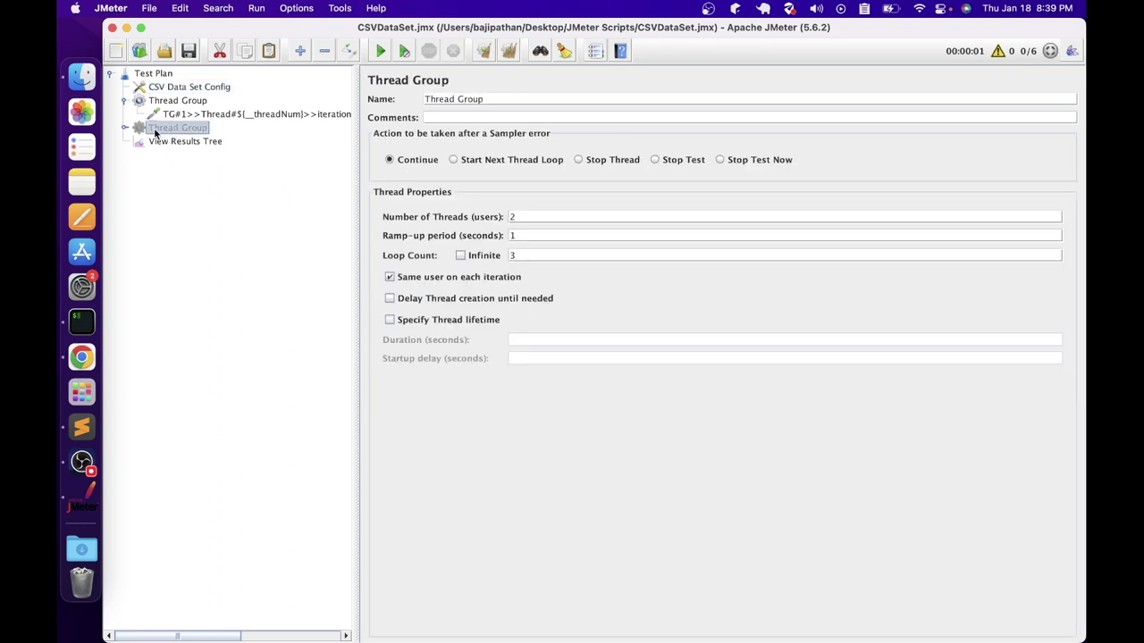
pyautogui.rightClick(155, 131)
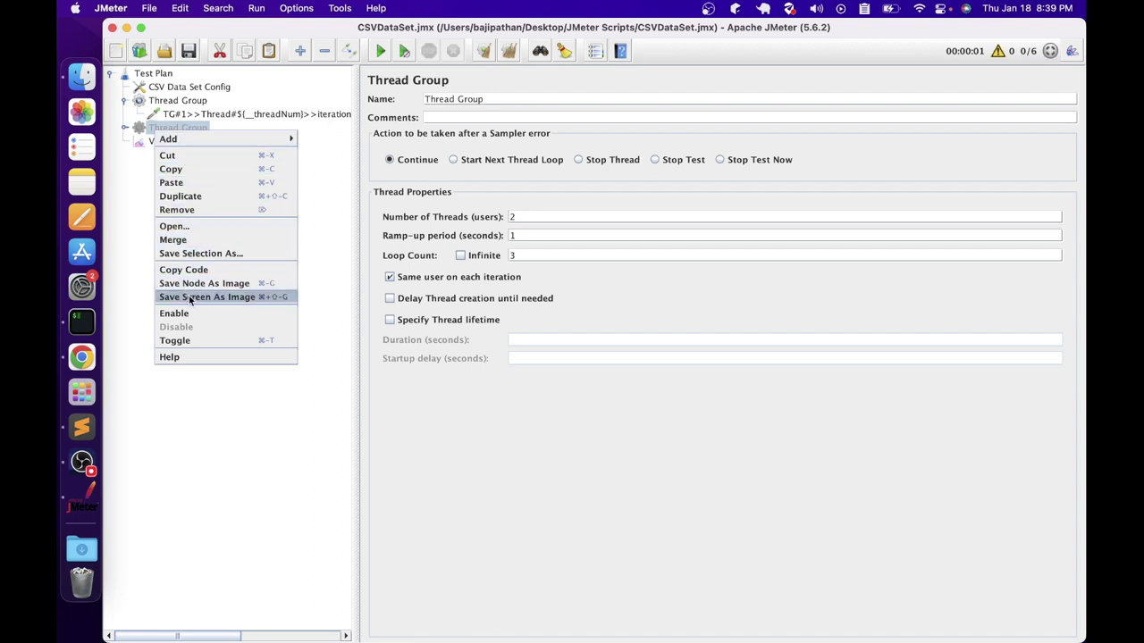
pyautogui.click(178, 102)
# Set the first Thread Group's loop count to 3
pyautogui.click(178, 101)
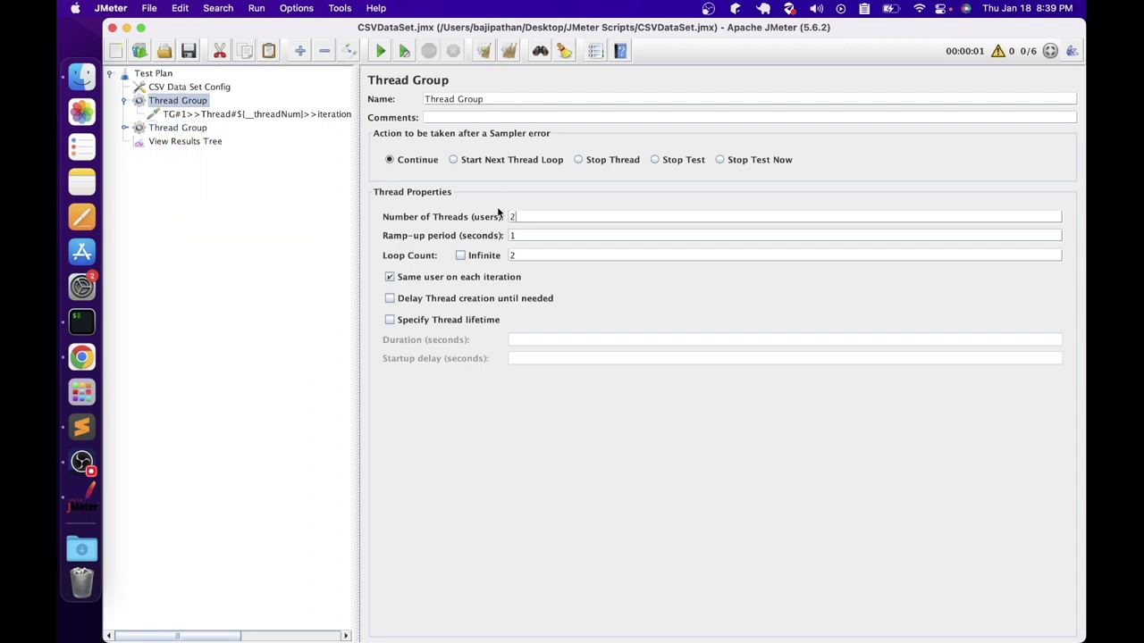
pyautogui.doubleClick(555, 260)
pyautogui.write('3')
# Expand the second Thread Group to view its TG#2 Dummy Sampler, then return to results
pyautogui.click(195, 128)
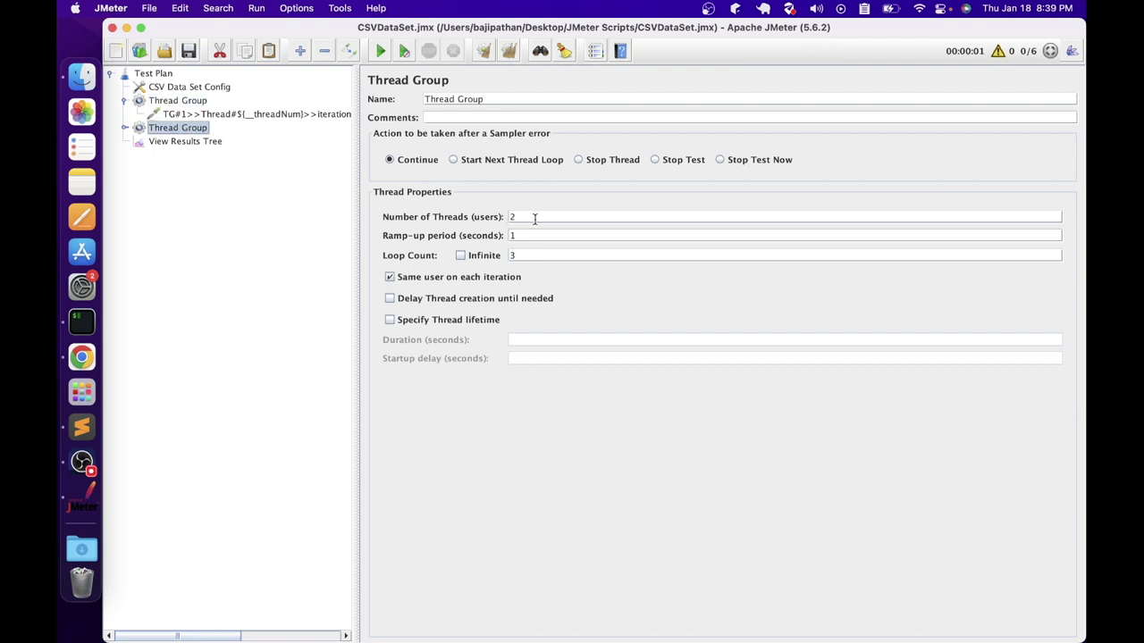
pyautogui.click(126, 129)
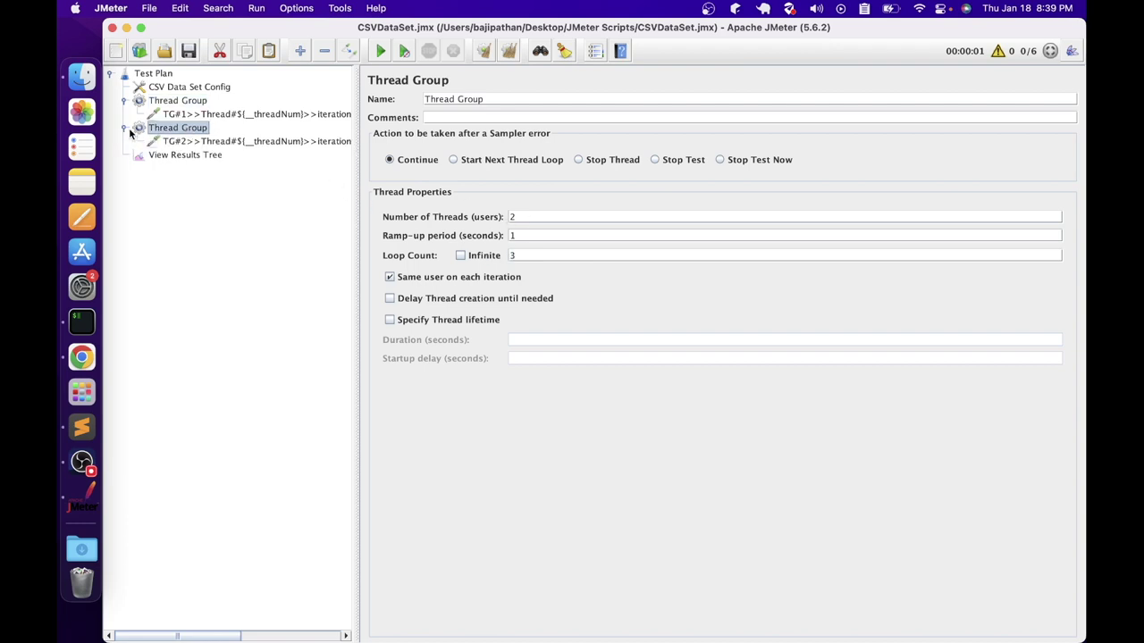
pyautogui.click(179, 142)
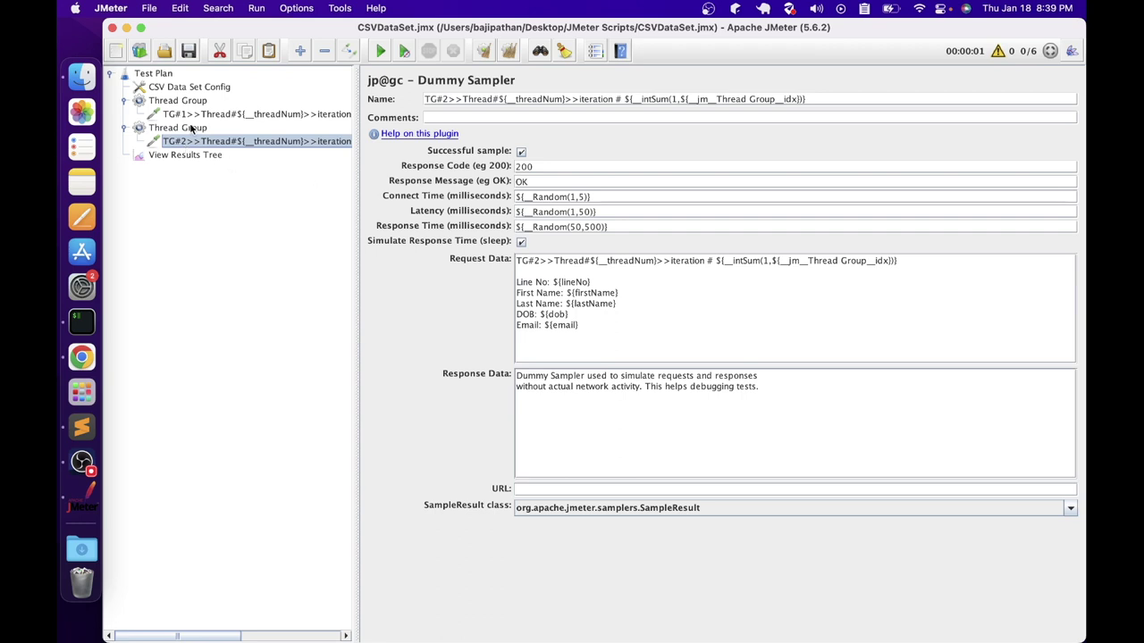
pyautogui.click(175, 155)
# Clear old results and rerun with both Thread Groups enabled, producing twelve TG#1 and TG#2 samples
pyautogui.click(513, 54)
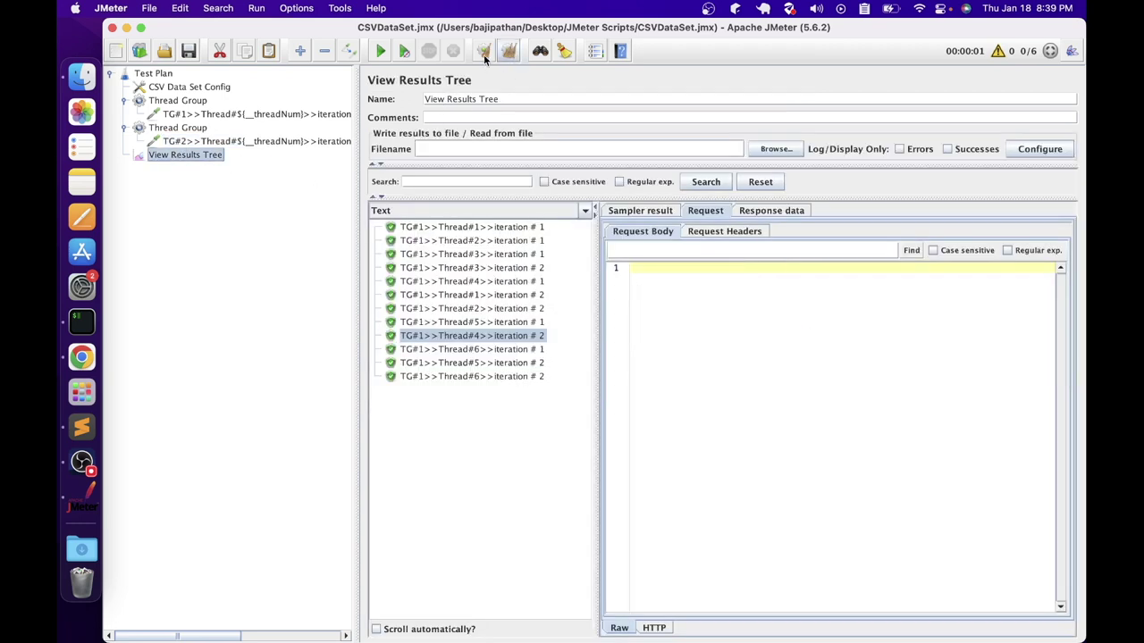
pyautogui.click(166, 89)
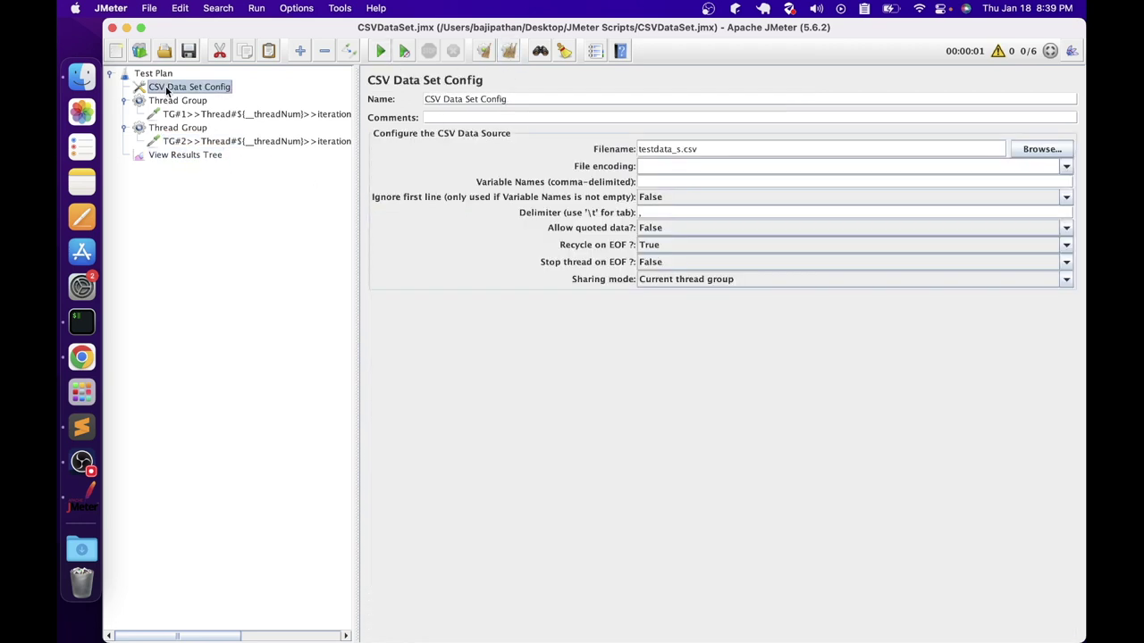
pyautogui.click(188, 155)
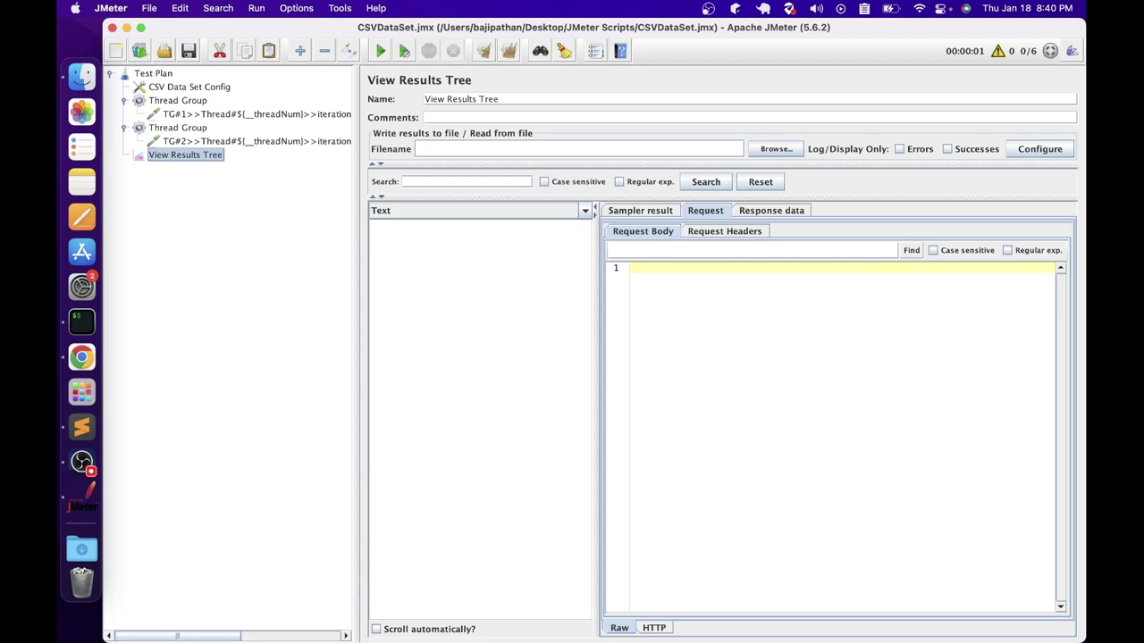
pyautogui.click(375, 52)
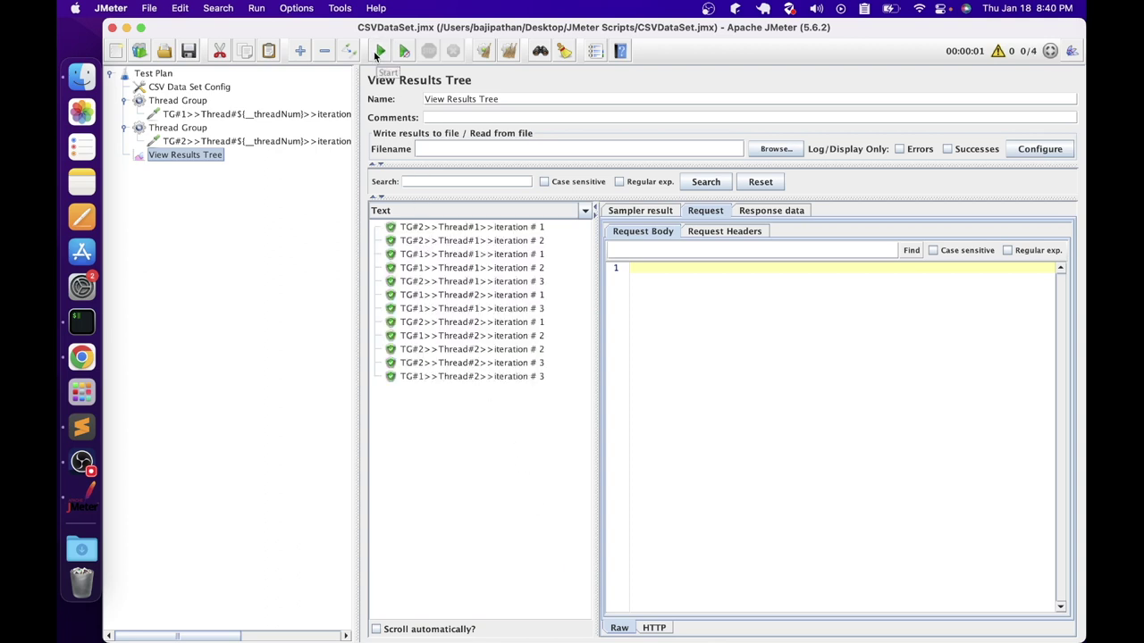
pyautogui.click(183, 129)
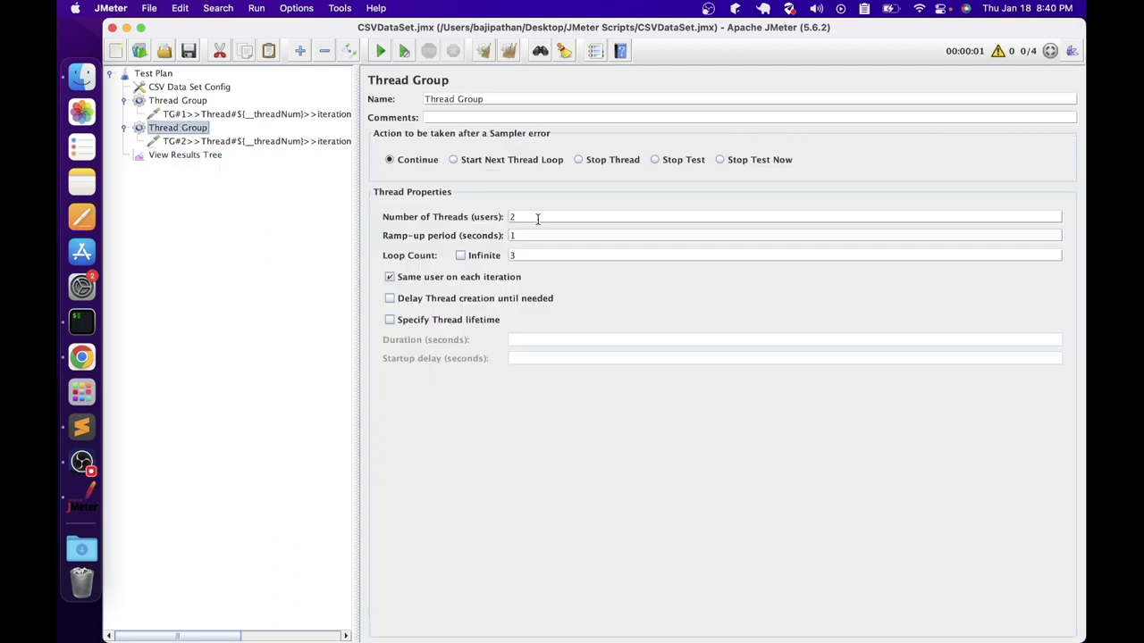
pyautogui.click(198, 104)
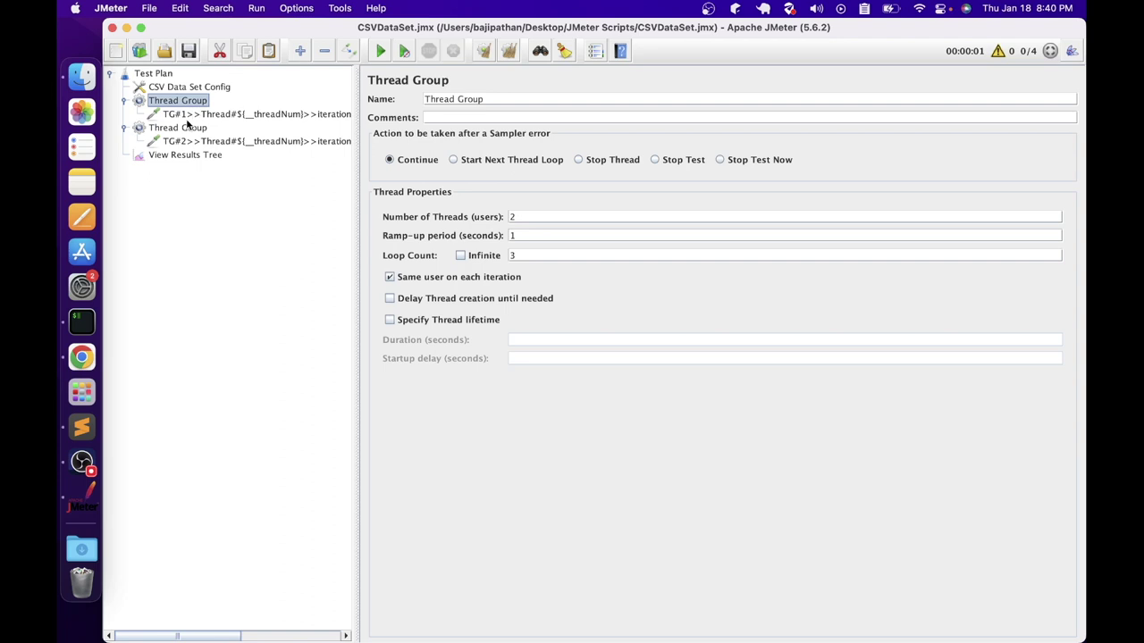
pyautogui.click(190, 155)
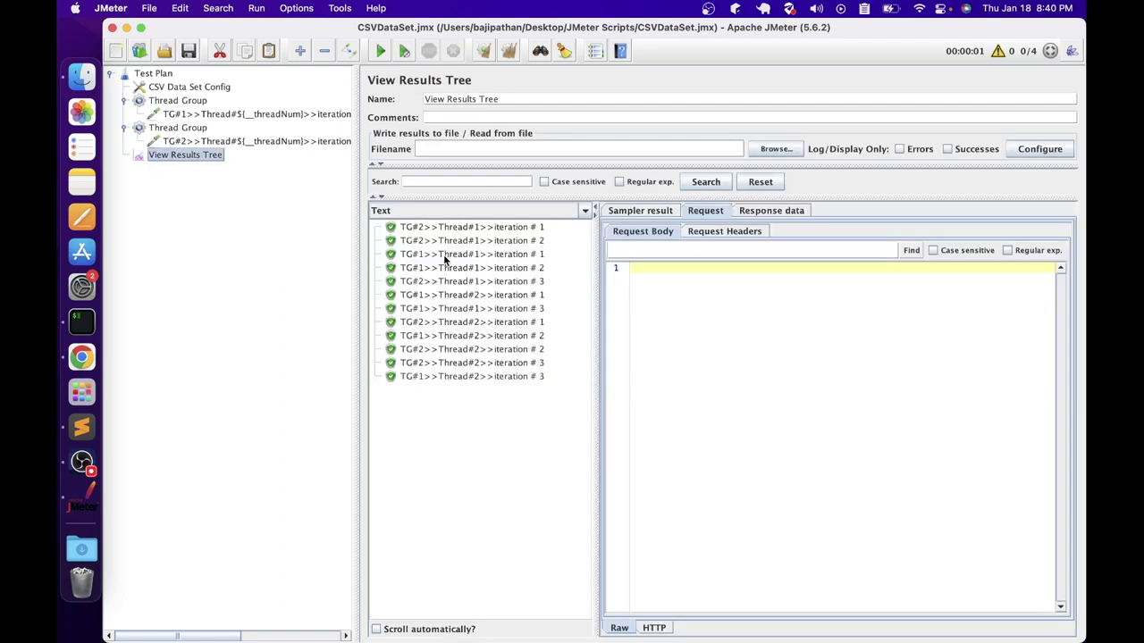
# Highlight Line No in TG#1 and TG#2 Thread#1 requests: line 1, then line 2 on iteration 2
pyautogui.click(514, 257)
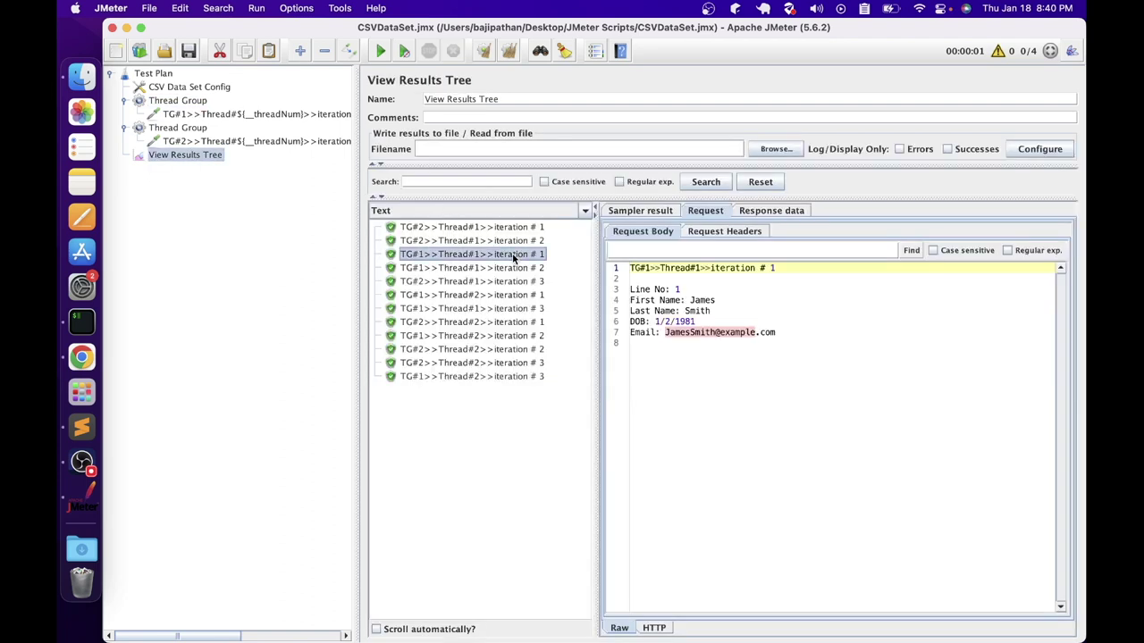
pyautogui.moveTo(683, 291); pyautogui.dragTo(655, 291)
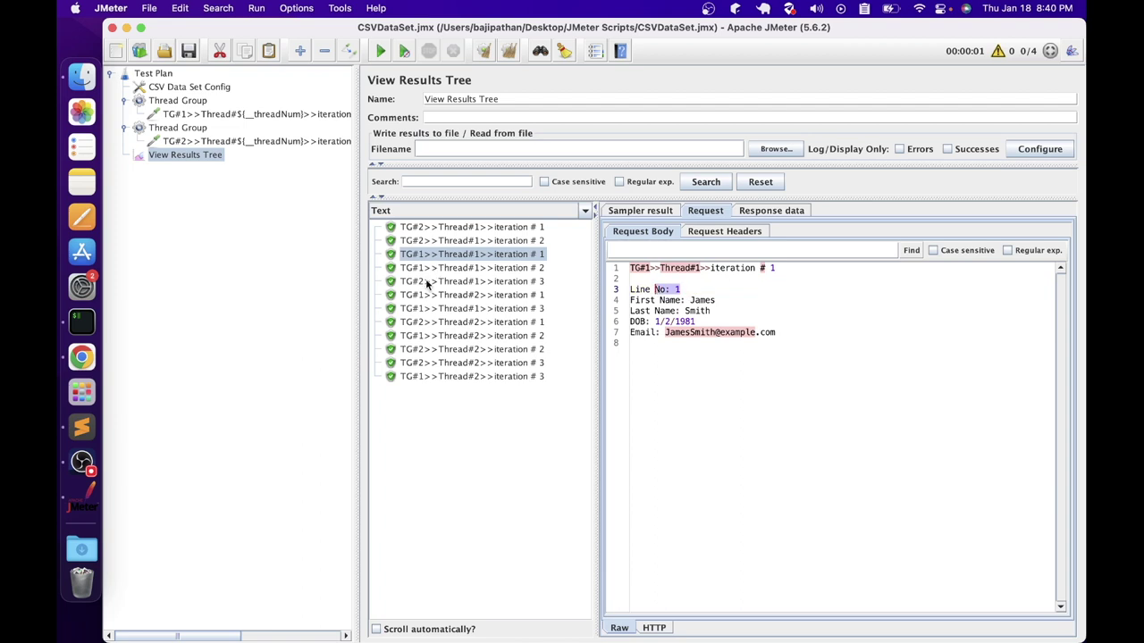
pyautogui.click(440, 231)
pyautogui.moveTo(683, 289); pyautogui.dragTo(640, 290)
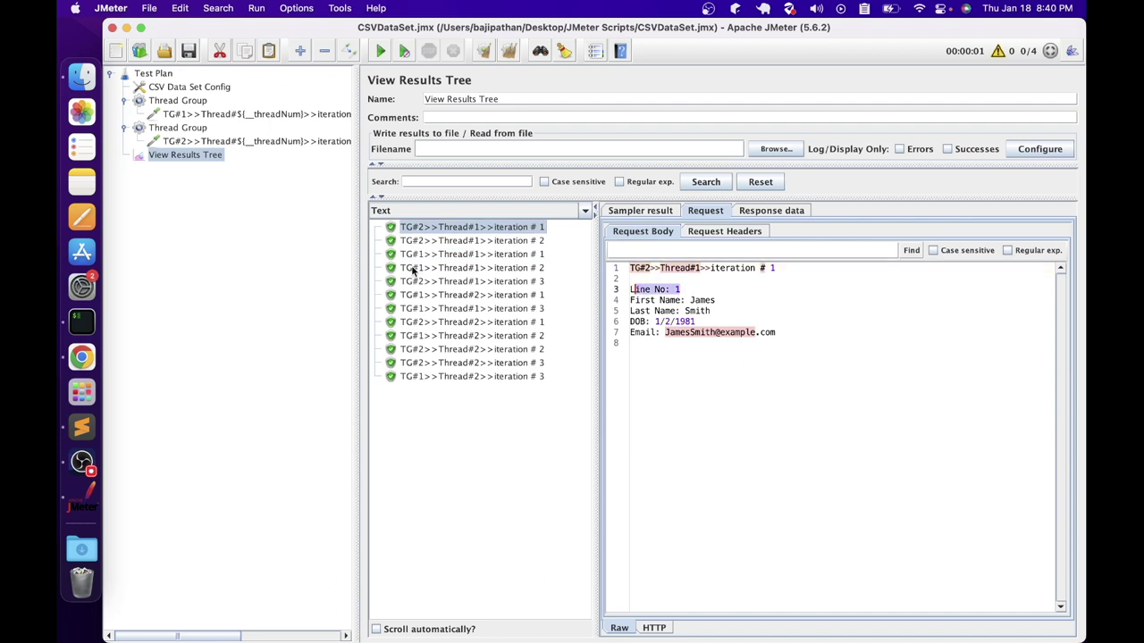
pyautogui.click(465, 271)
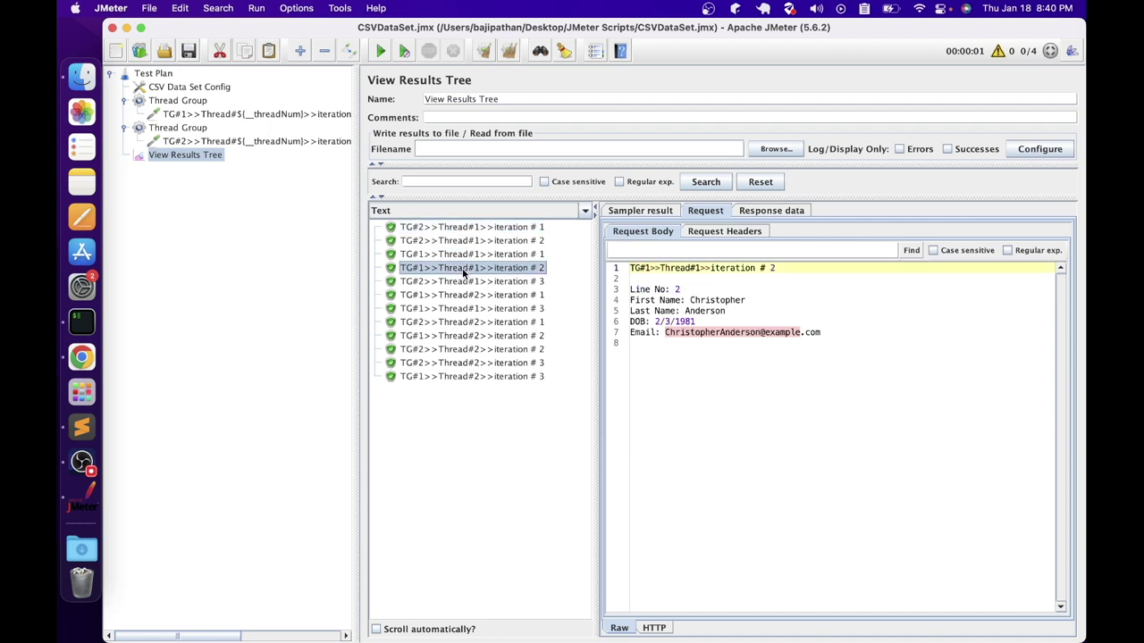
pyautogui.moveTo(695, 292); pyautogui.dragTo(631, 291)
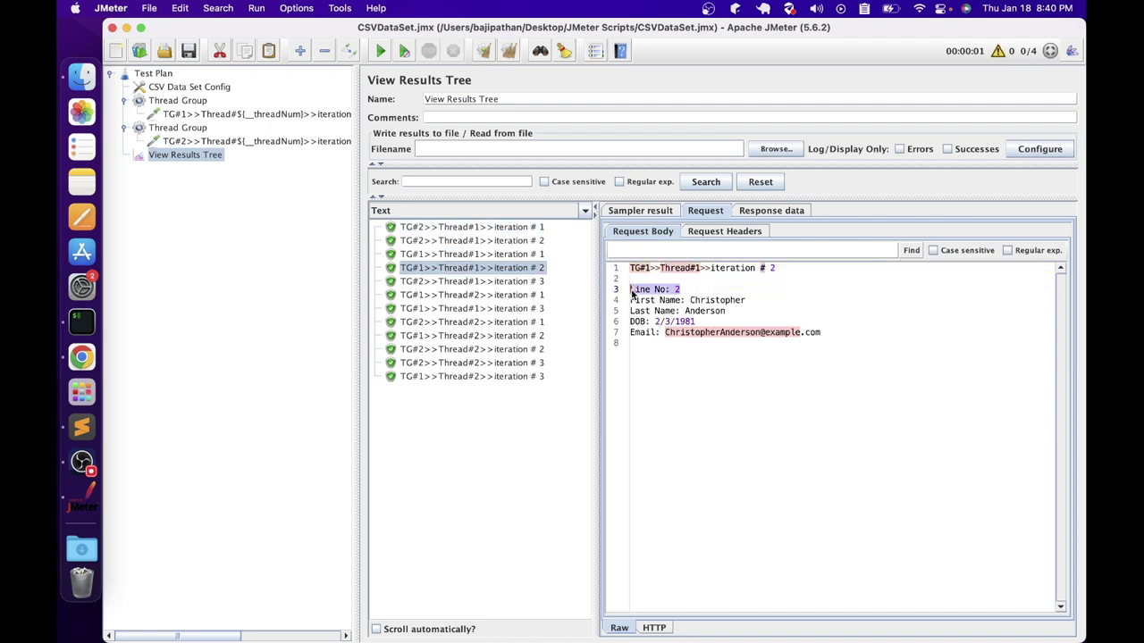
pyautogui.click(468, 241)
pyautogui.moveTo(693, 291); pyautogui.dragTo(623, 289)
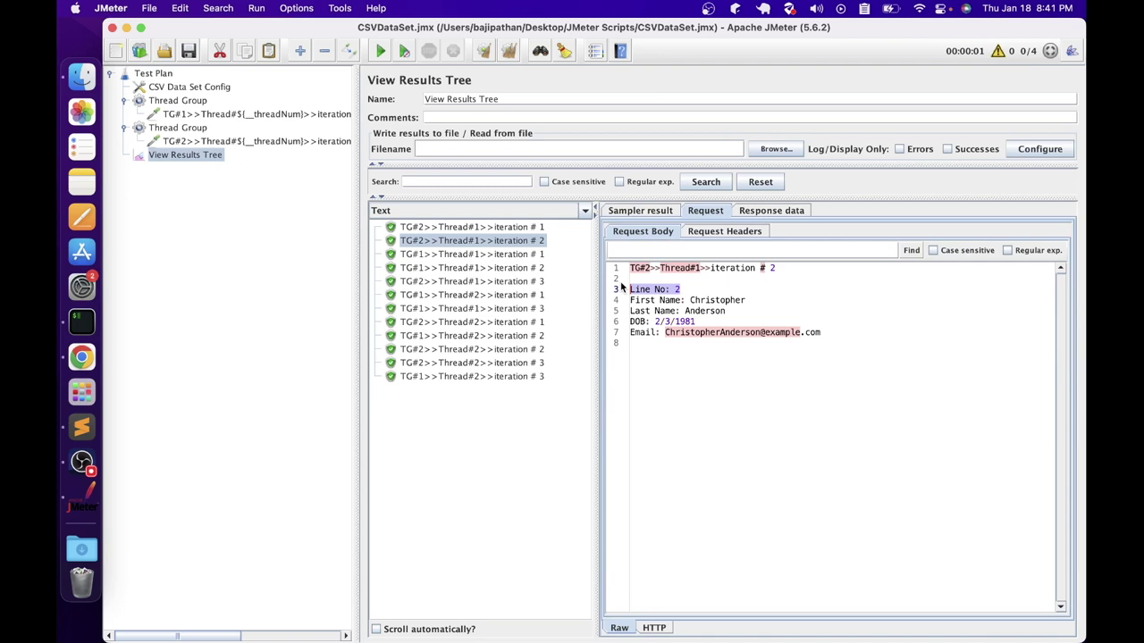
# Blank the CSV sharing mode using the Edit option and clear all previous results
pyautogui.click(150, 86)
pyautogui.click(722, 278)
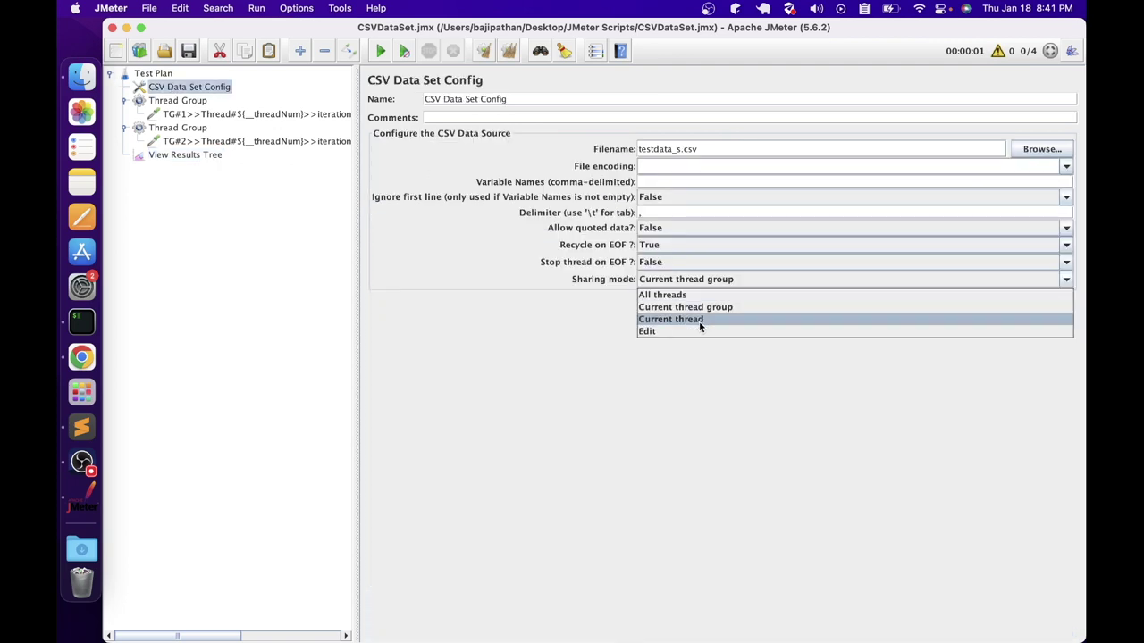
pyautogui.click(695, 331)
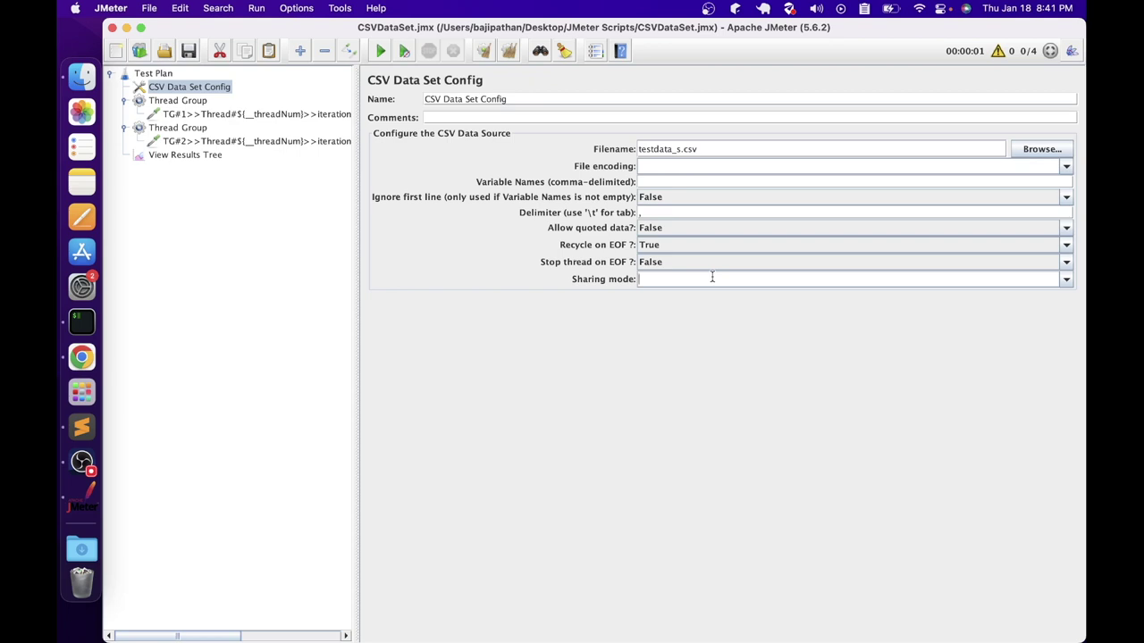
pyautogui.click(185, 154)
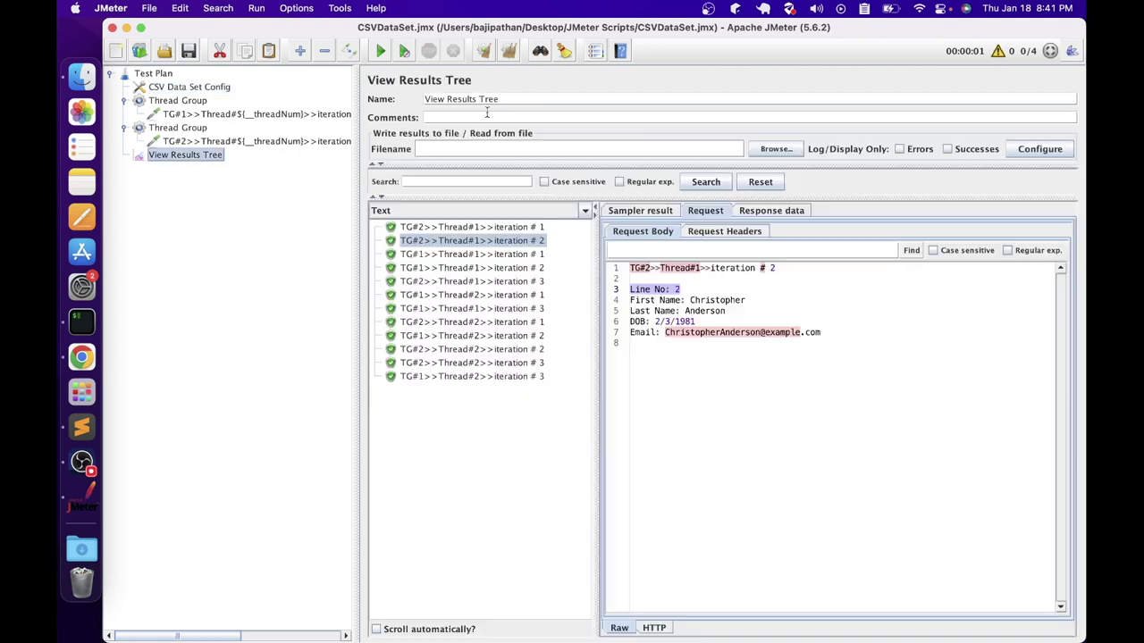
pyautogui.click(509, 50)
# Change the CSV filename to testdata_l.csv and set the first Thread Group to 10 threads
pyautogui.click(192, 87)
pyautogui.click(676, 150)
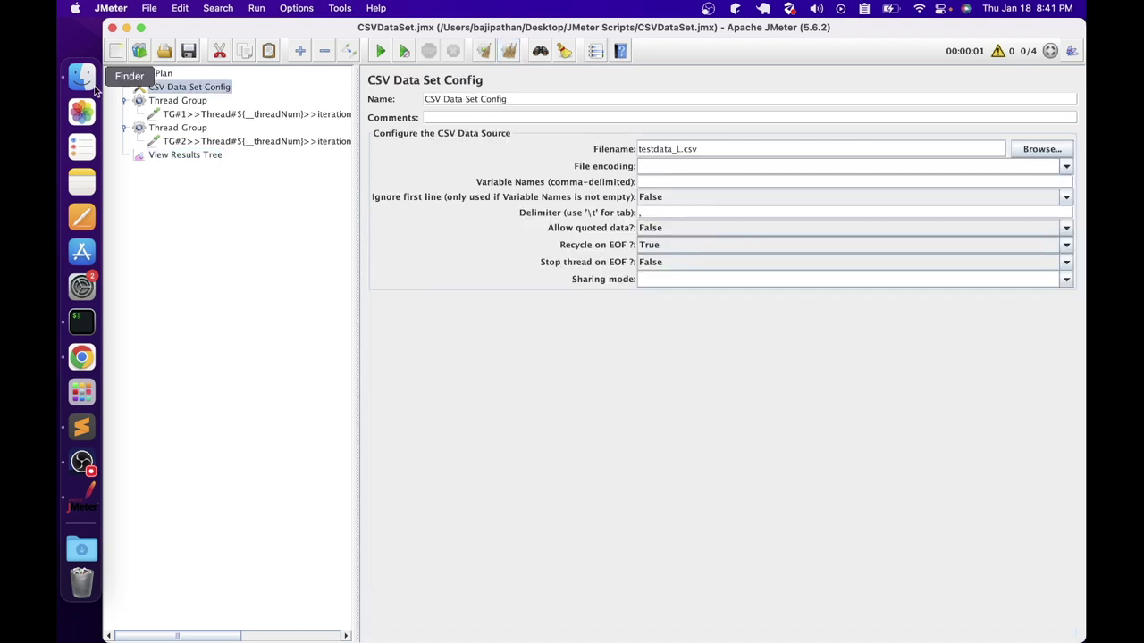
pyautogui.press('BackSpace')
pyautogui.click(169, 100)
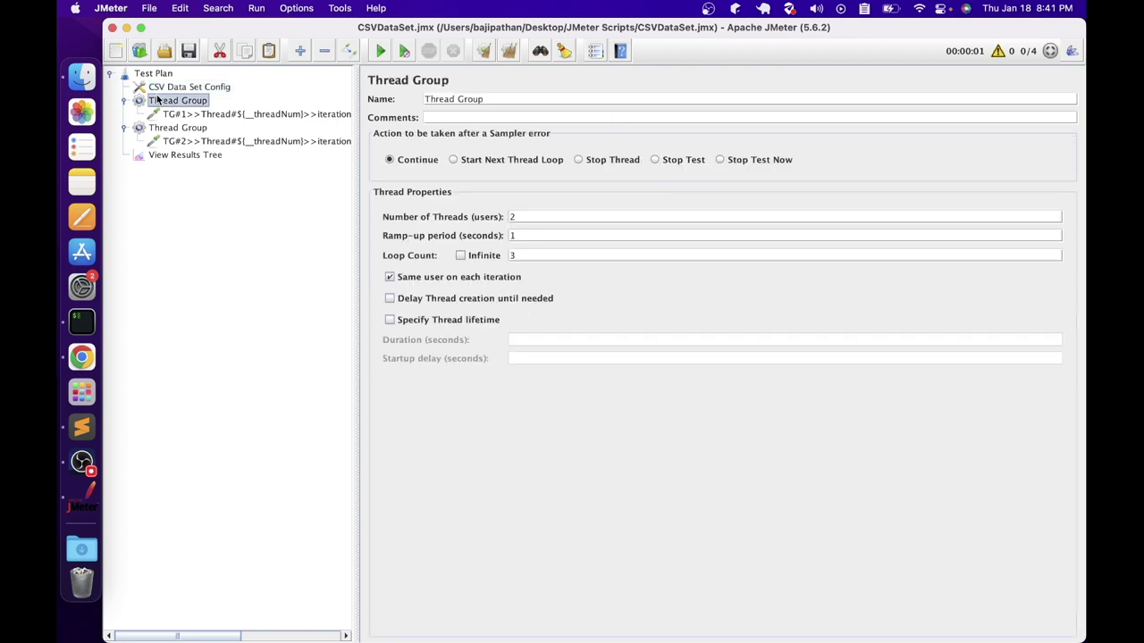
pyautogui.click(518, 217)
pyautogui.write('0')
# Disable the second Thread Group and set the CSV sharing mode to All threads
pyautogui.click(182, 130)
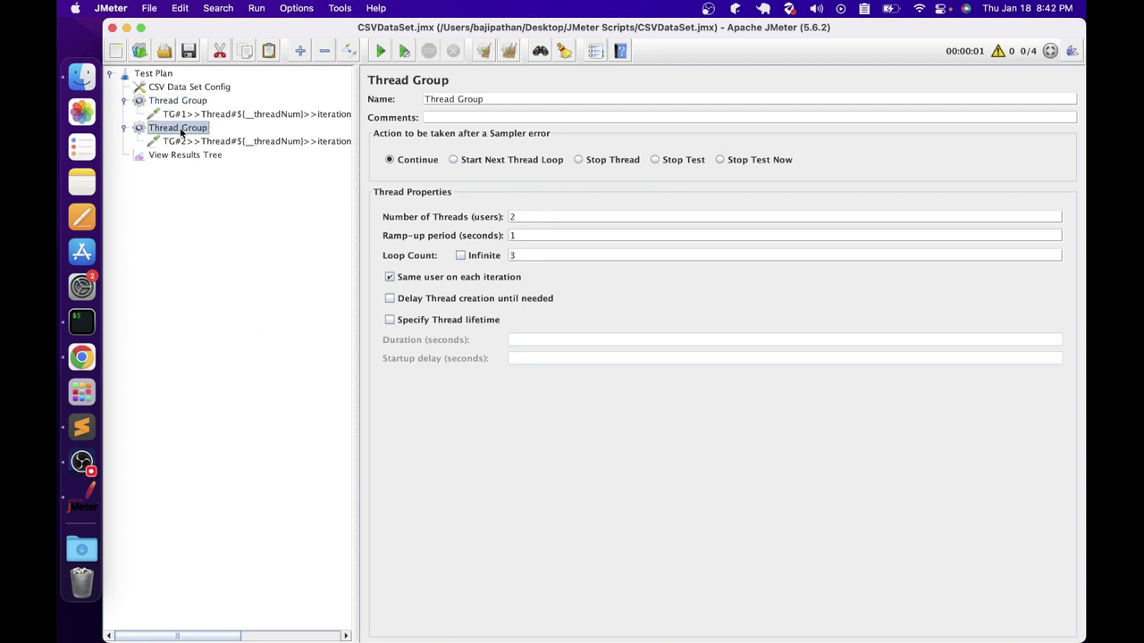
pyautogui.rightClick(181, 131)
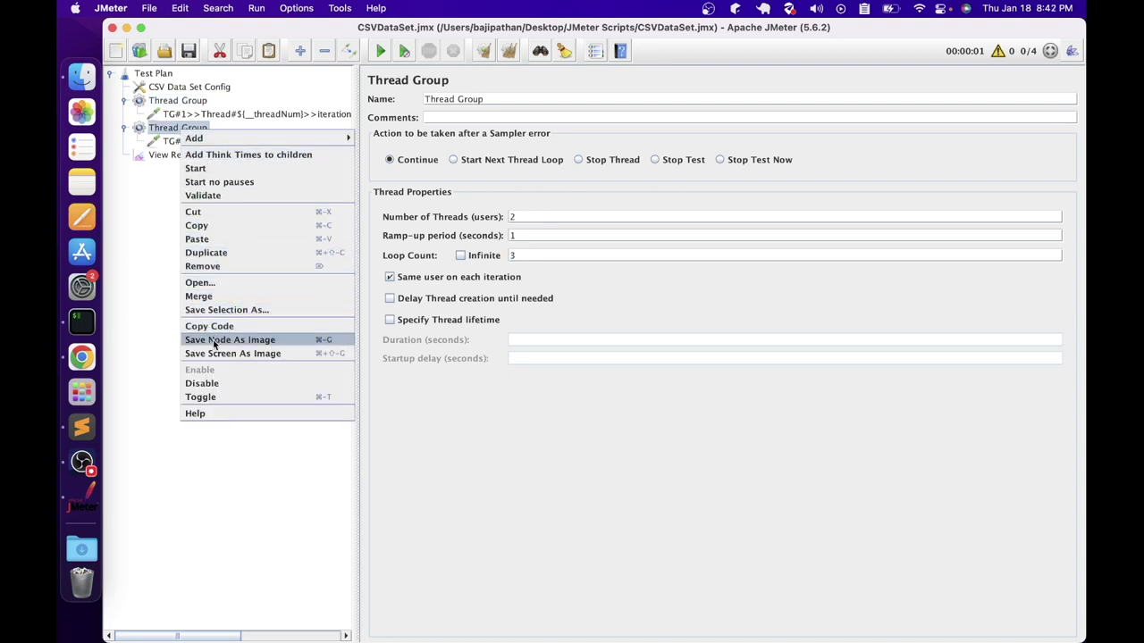
pyautogui.click(201, 383)
pyautogui.click(1057, 280)
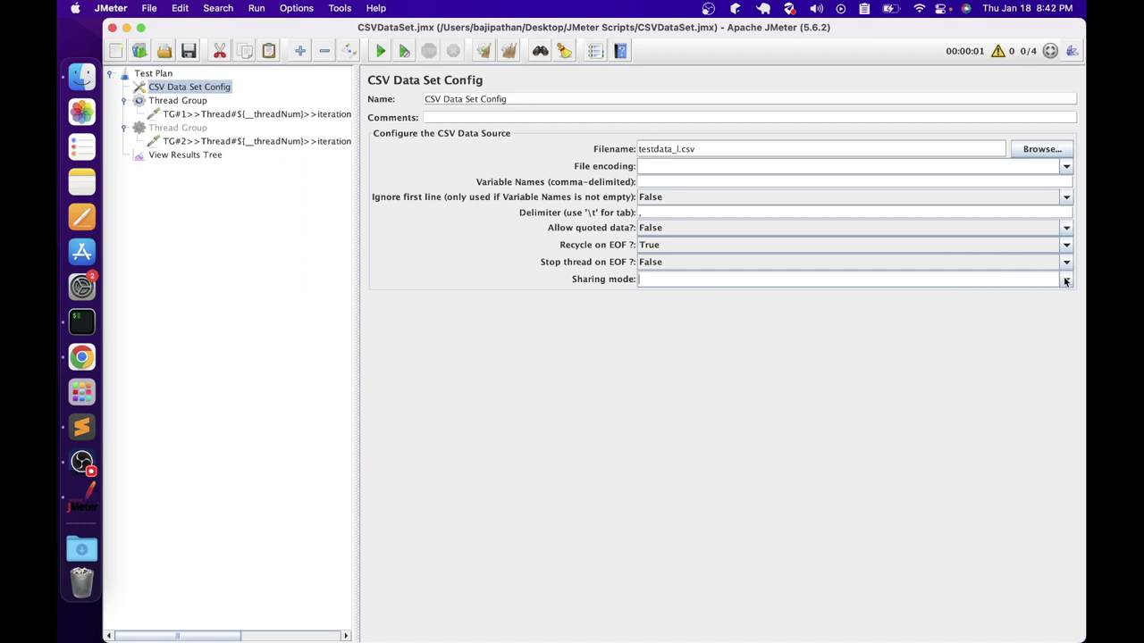
pyautogui.click(1065, 281)
pyautogui.click(715, 296)
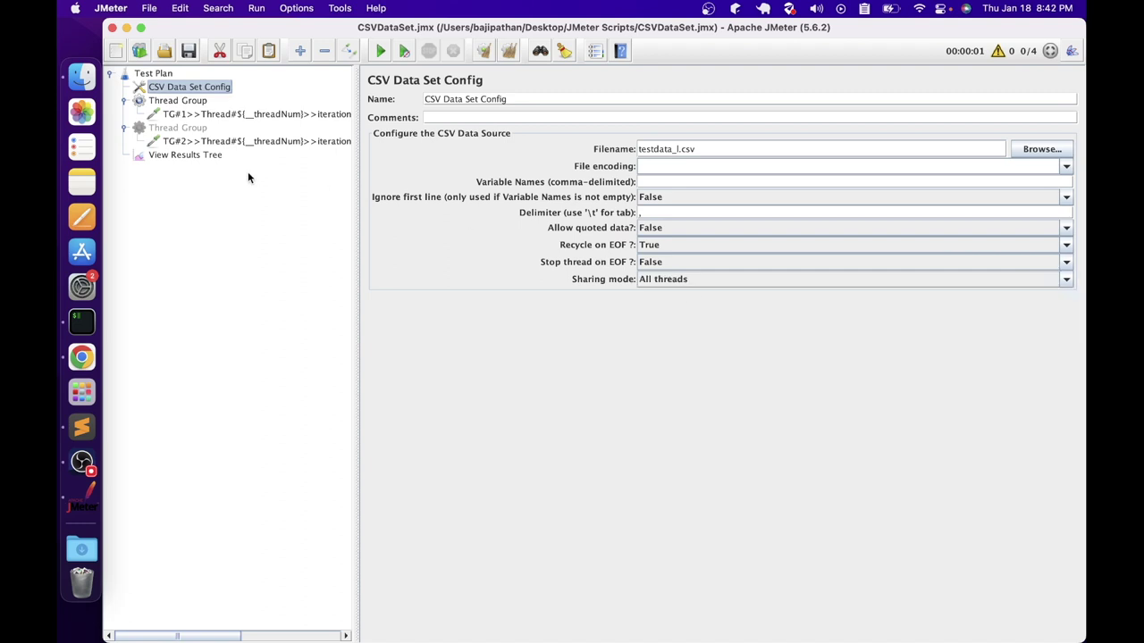
# Run 10 threads for 5 iterations and review the TG#1 samples in View Results Tree
pyautogui.click(197, 143)
pyautogui.click(192, 155)
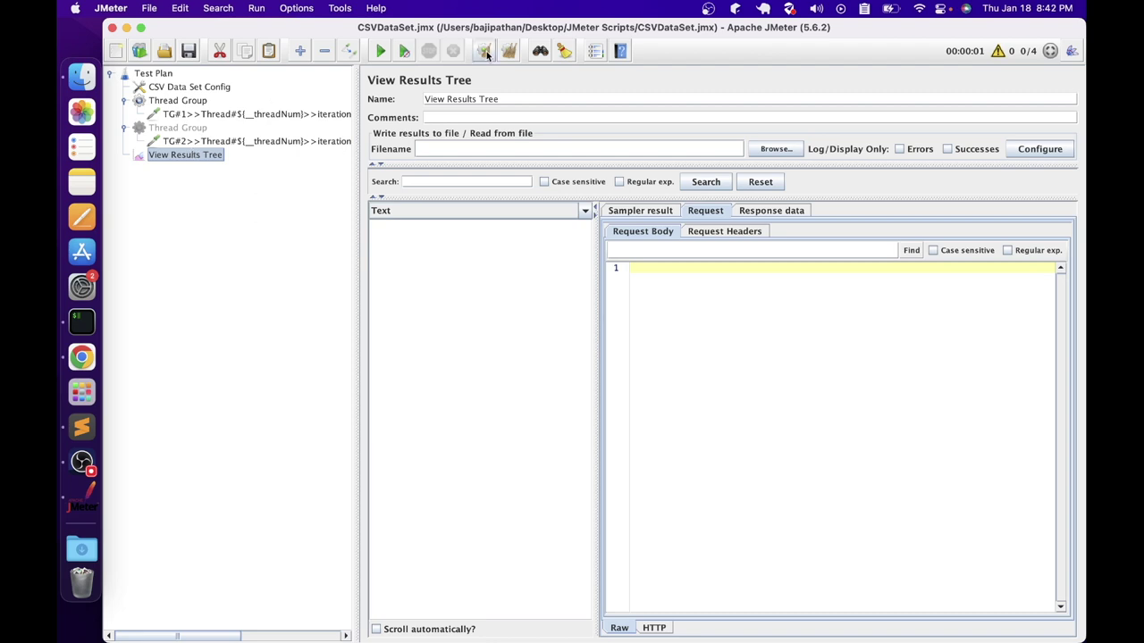
pyautogui.click(207, 100)
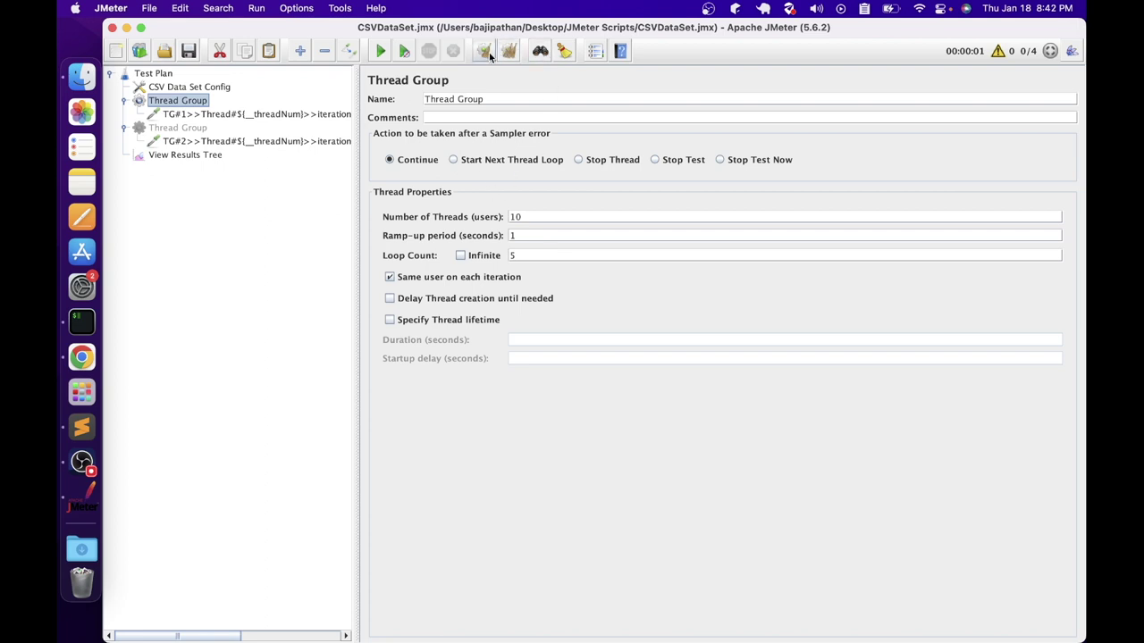
pyautogui.click(380, 51)
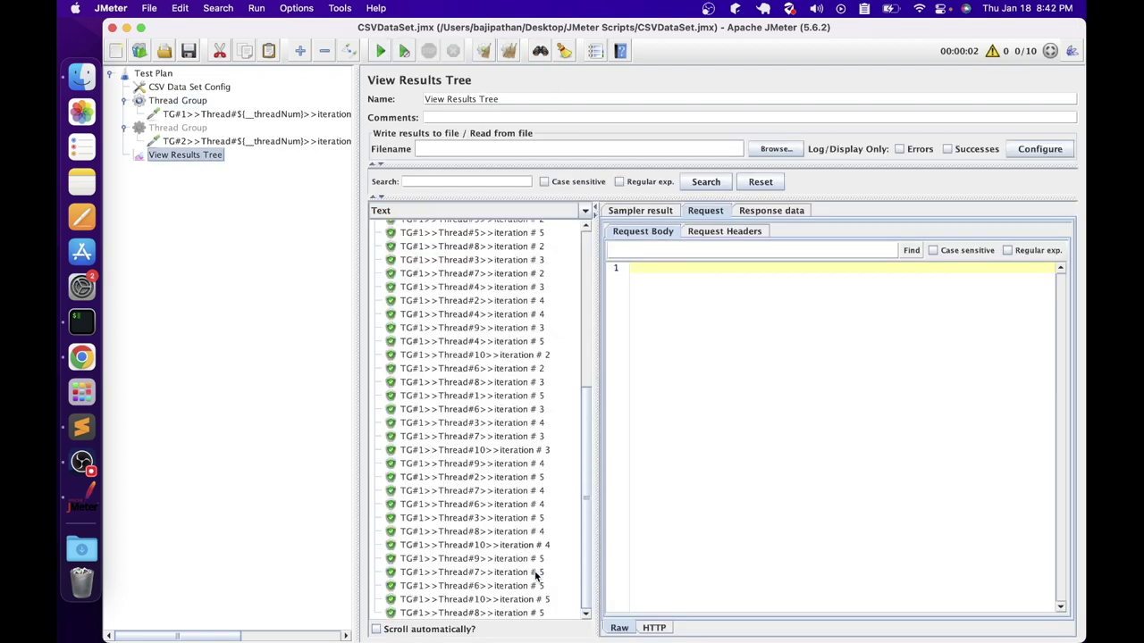
pyautogui.scroll(5, 536, 576)
pyautogui.scroll(-5, 530, 571)
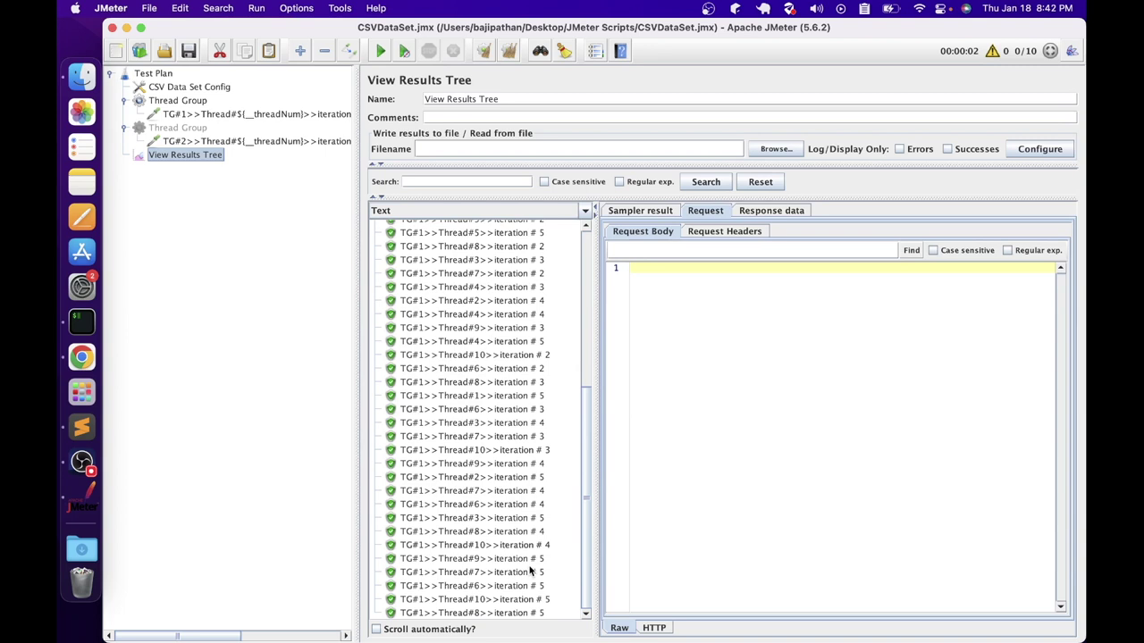